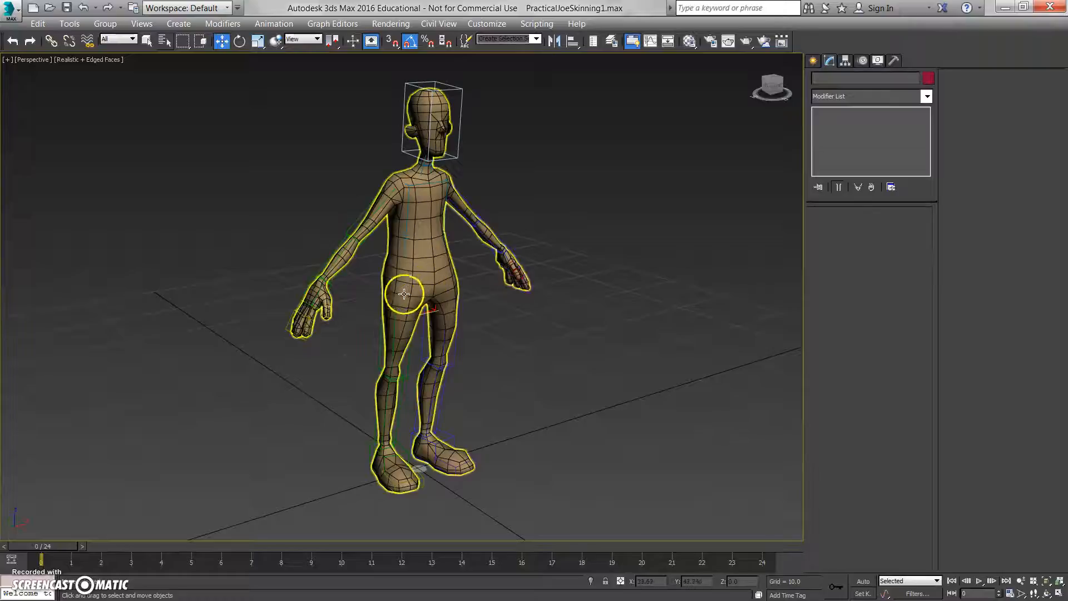
Select the character mesh and turn on Auto Key
{"action": "middle_click_drag", "start_coordinate": [472, 307], "coordinate": [444, 305], "text": "alt"}
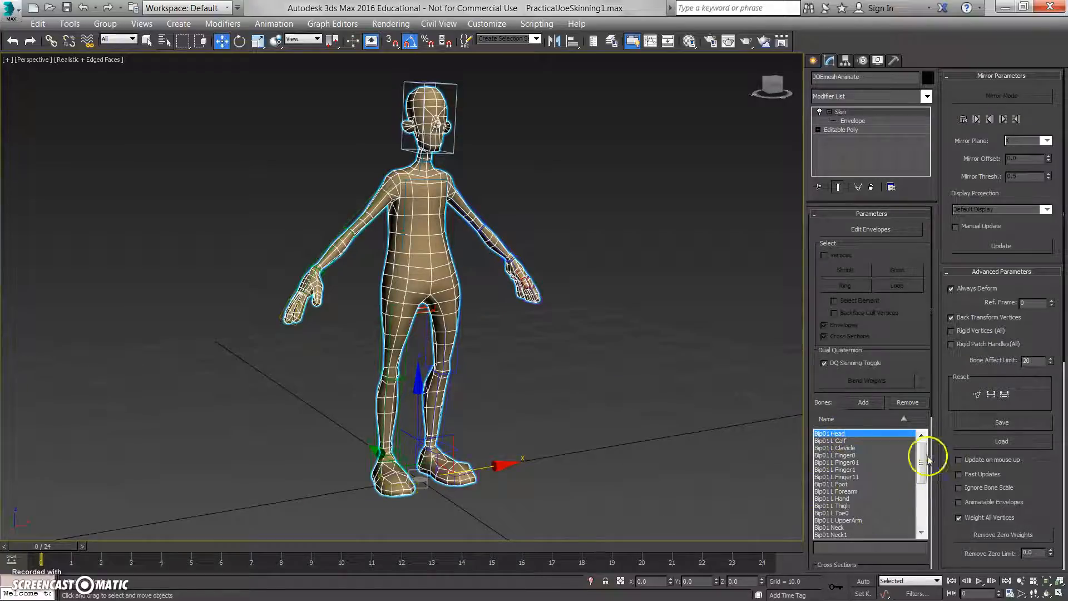
{"action": "left_click_drag", "start_coordinate": [921, 459], "coordinate": [921, 429]}
{"action": "left_click", "coordinate": [421, 236]}
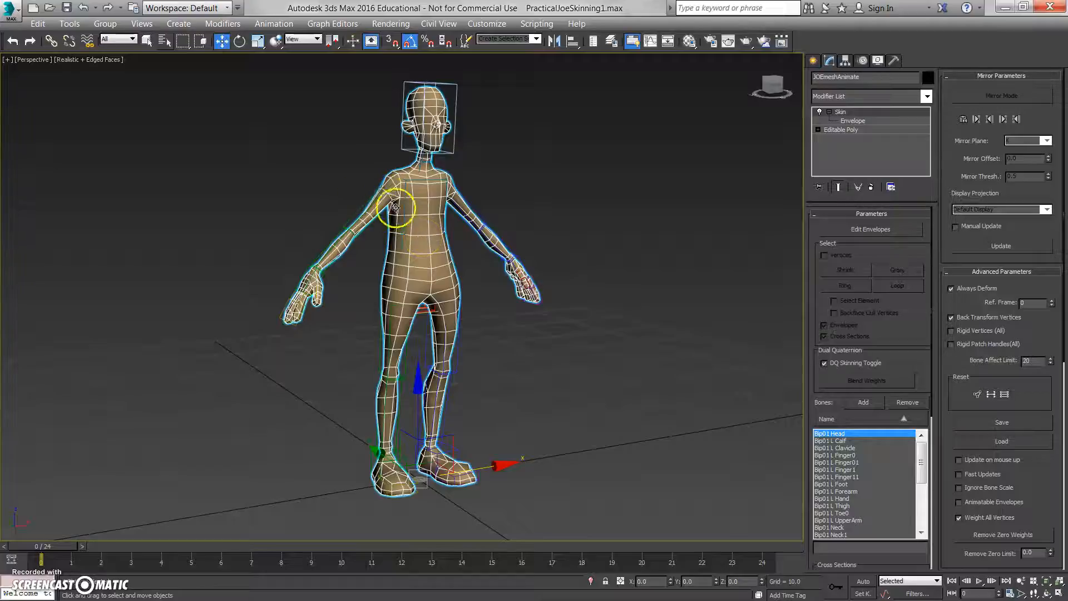
{"action": "mouse_move", "coordinate": [415, 221]}
{"action": "middle_mouse_down", "text": "alt"}
{"action": "mouse_move", "coordinate": [444, 268]}
{"action": "mouse_move", "coordinate": [420, 241]}
{"action": "middle_mouse_up", "text": "alt"}
{"action": "scroll", "coordinate": [416, 226], "scroll_direction": "up", "scroll_amount": 3}
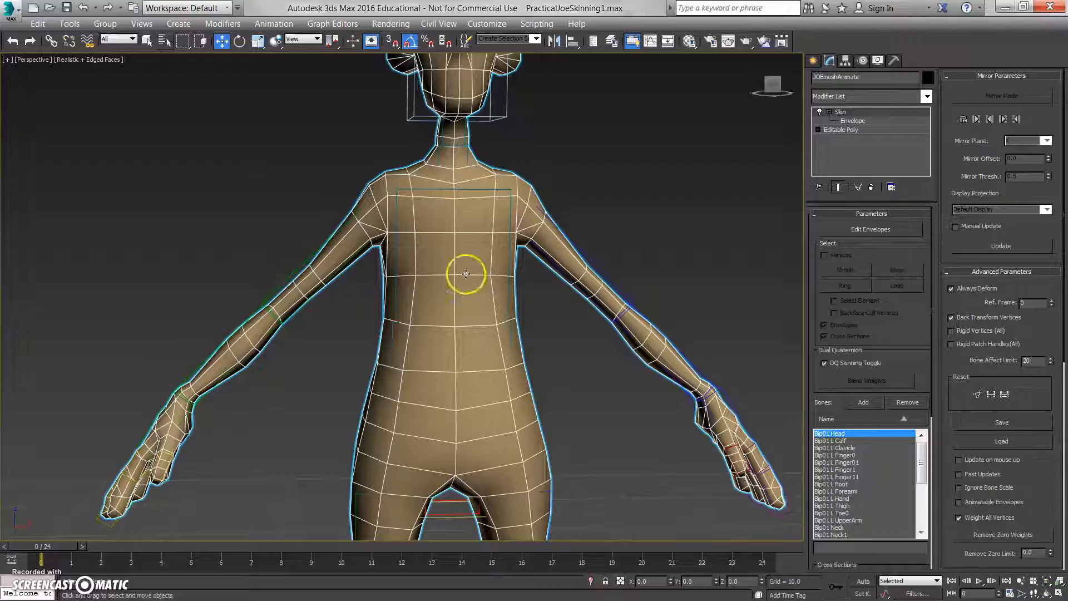
{"action": "scroll", "coordinate": [429, 278], "scroll_direction": "down", "scroll_amount": 5}
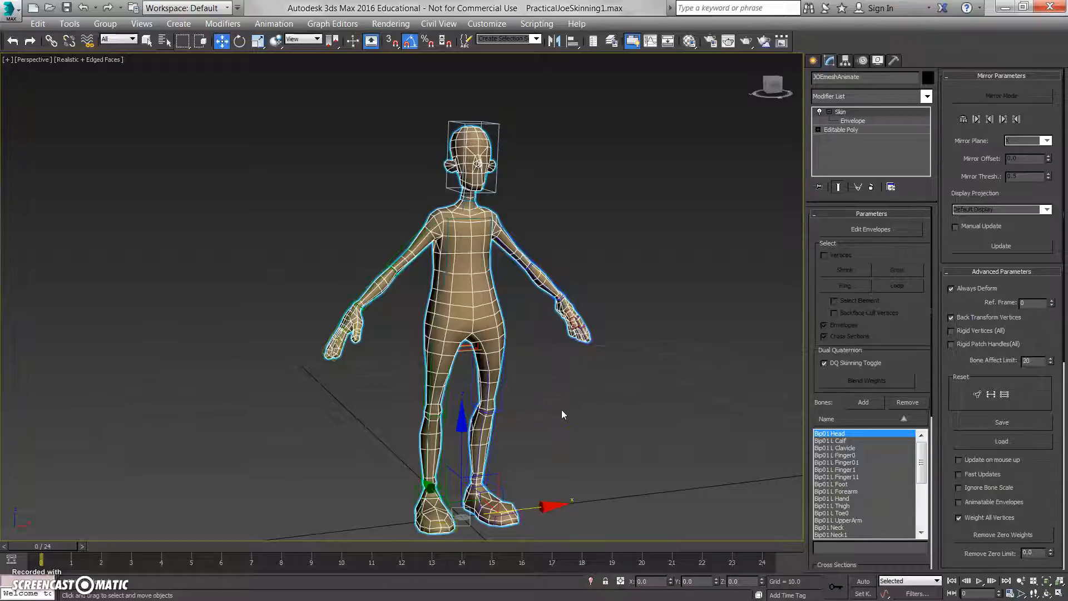
{"action": "left_click", "coordinate": [864, 582]}
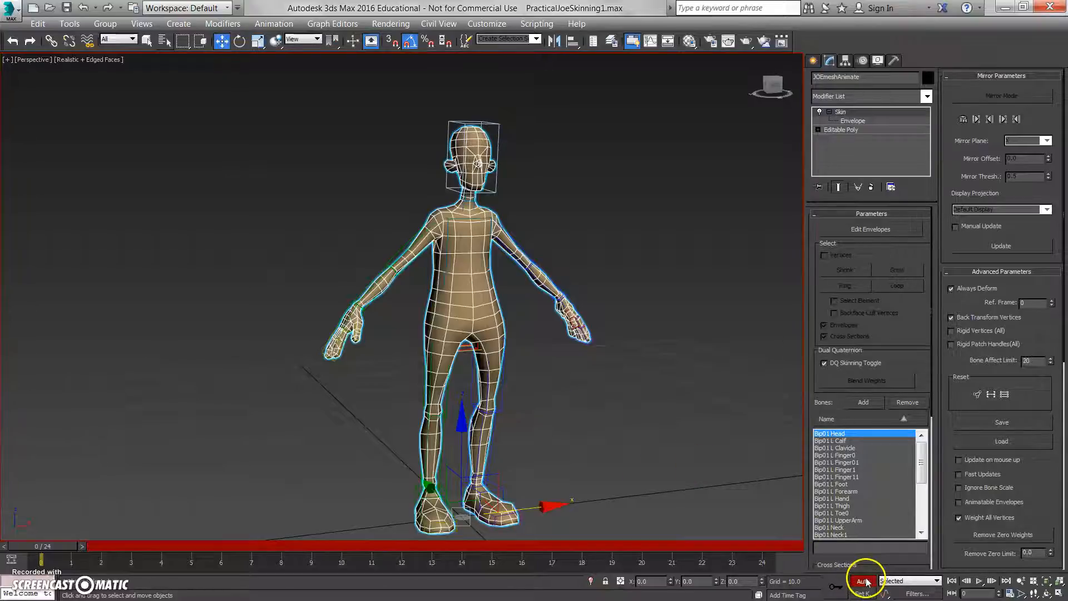
Freeze the selected character mesh so that only the biped bones can be picked
{"action": "scroll", "coordinate": [389, 361], "scroll_direction": "up", "scroll_amount": 8}
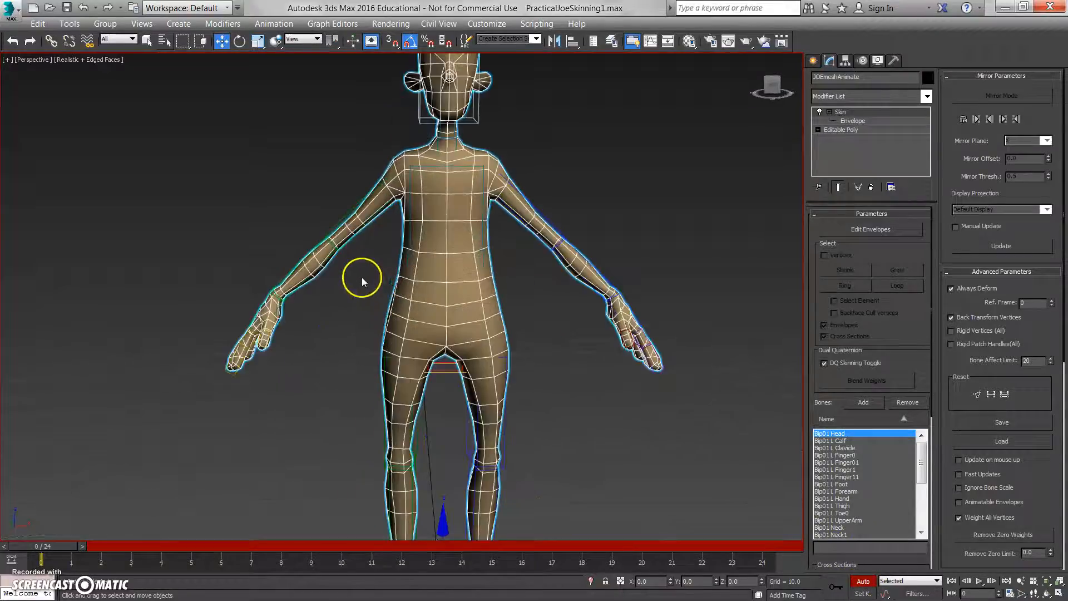
{"action": "left_click", "coordinate": [552, 277]}
{"action": "left_click", "coordinate": [461, 251]}
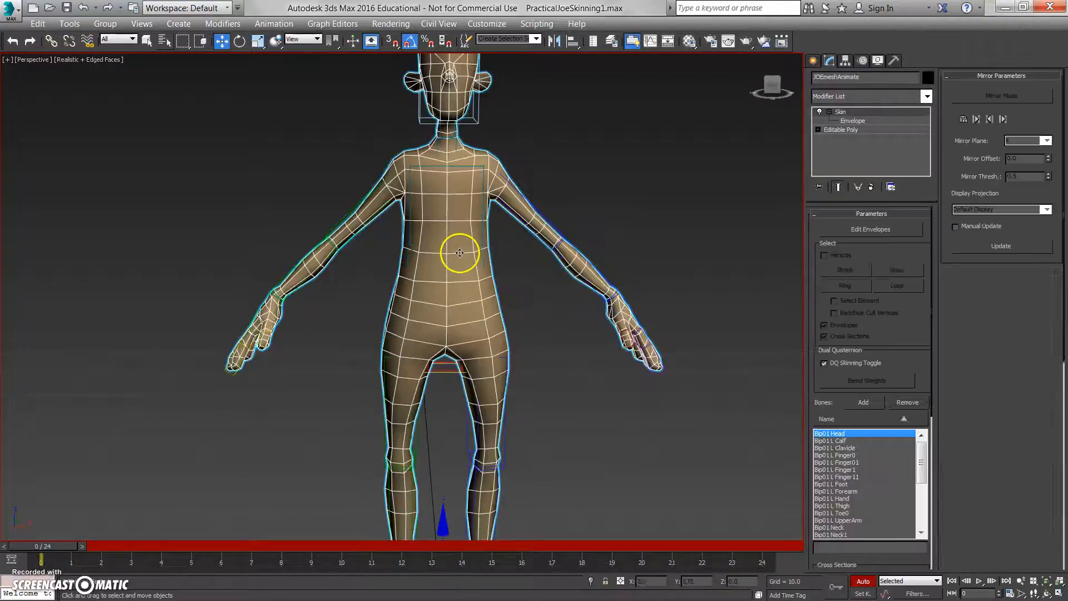
{"action": "right_click", "coordinate": [542, 269]}
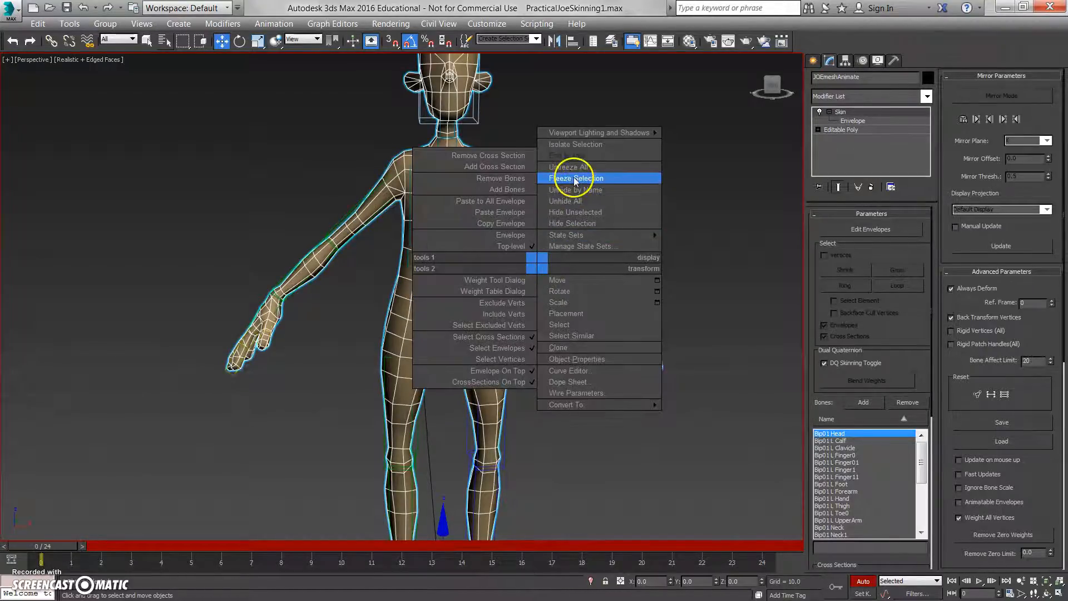
{"action": "left_click", "coordinate": [567, 174]}
Select both upper arm bones of the biped and switch to the Rotate tool
{"action": "left_click", "coordinate": [359, 227]}
{"action": "middle_click_drag", "start_coordinate": [367, 260], "coordinate": [347, 298], "text": "alt"}
{"action": "scroll", "coordinate": [343, 297], "scroll_direction": "down", "scroll_amount": 4}
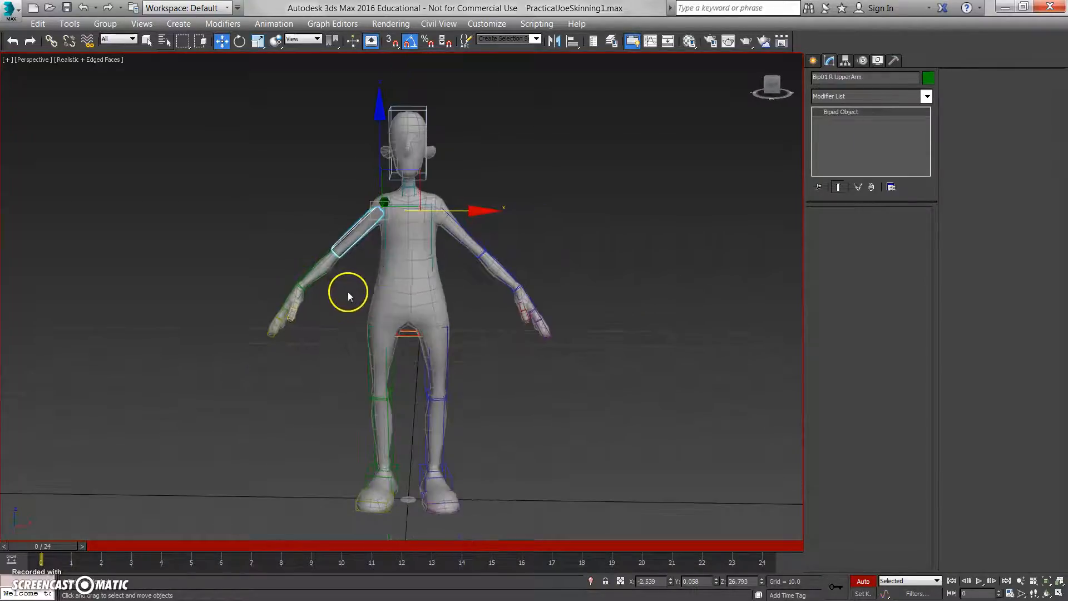
{"action": "scroll", "coordinate": [387, 265], "scroll_direction": "up", "scroll_amount": 3}
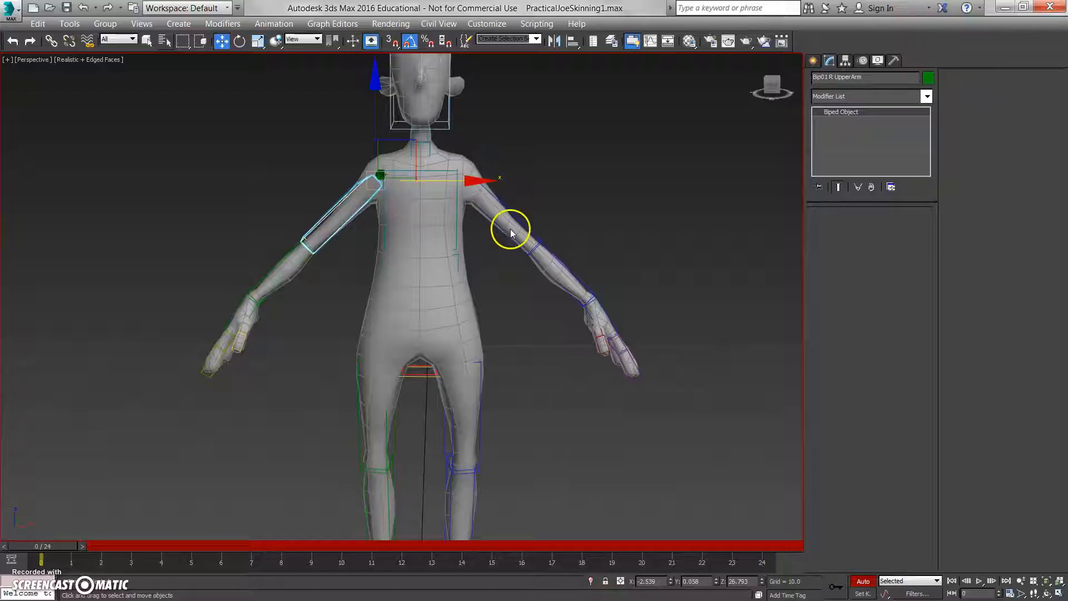
{"action": "left_click", "coordinate": [508, 211], "text": "ctrl"}
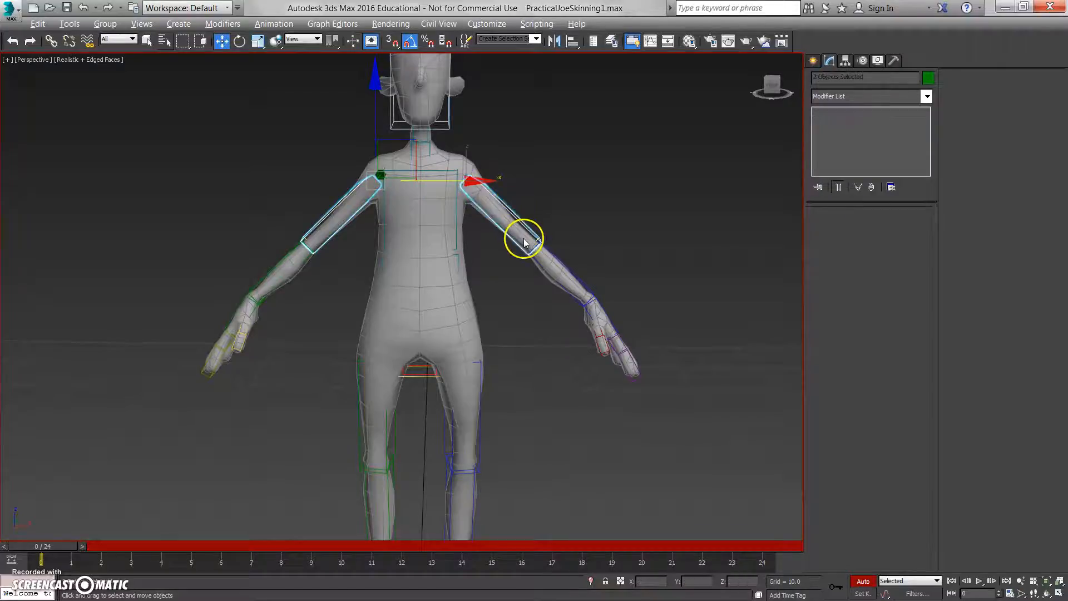
{"action": "middle_click_drag", "start_coordinate": [523, 239], "coordinate": [533, 253], "text": "alt"}
{"action": "key", "text": "e"}
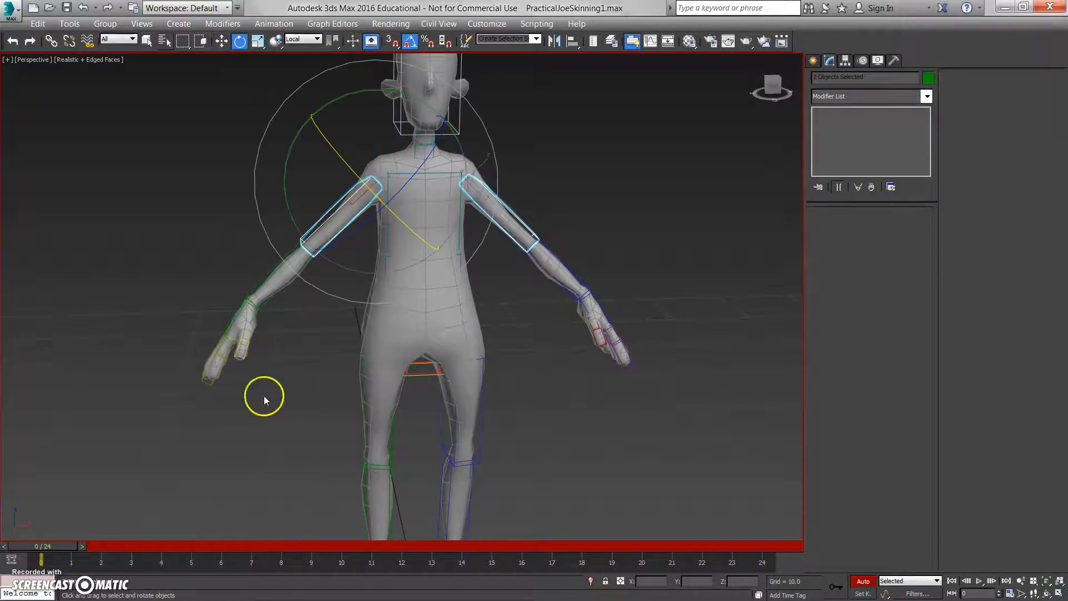
{"action": "scroll", "coordinate": [315, 363], "scroll_direction": "down", "scroll_amount": 5}
{"action": "middle_click_drag", "start_coordinate": [315, 363], "coordinate": [386, 342], "text": "alt"}
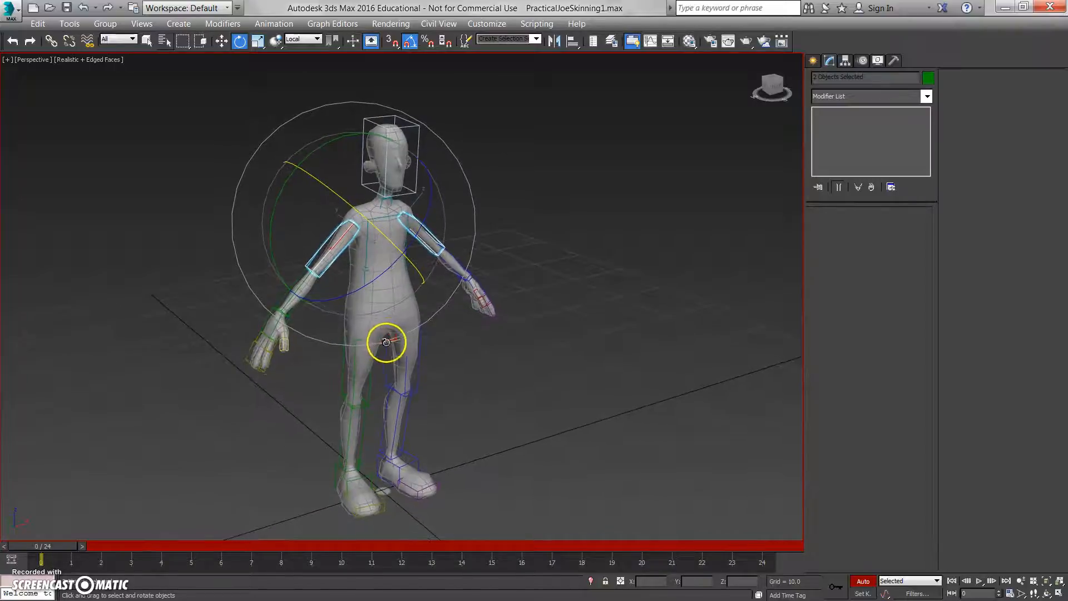
Select the biped and activate its body horizontal, vertical and rotation tracks with COM keying locked
{"action": "left_click_drag", "start_coordinate": [568, 519], "coordinate": [597, 543]}
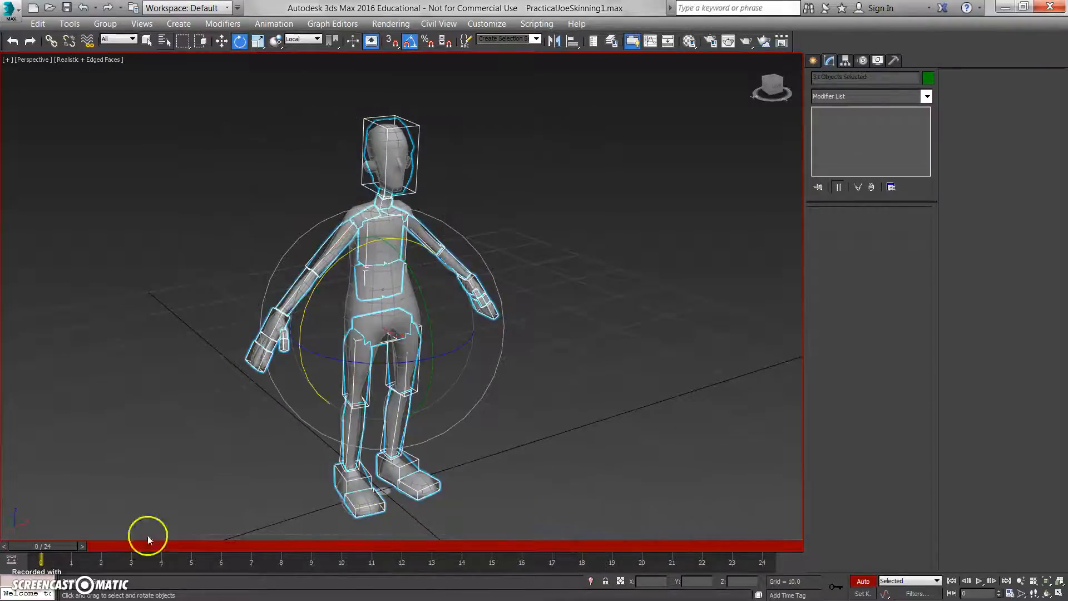
{"action": "left_click", "coordinate": [864, 61]}
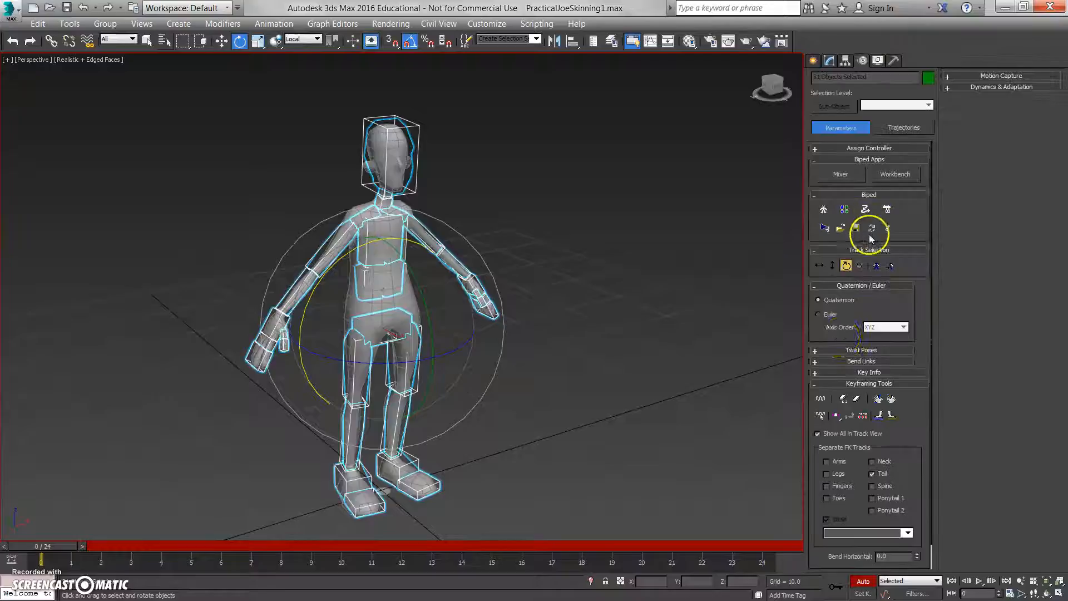
{"action": "left_click", "coordinate": [820, 265]}
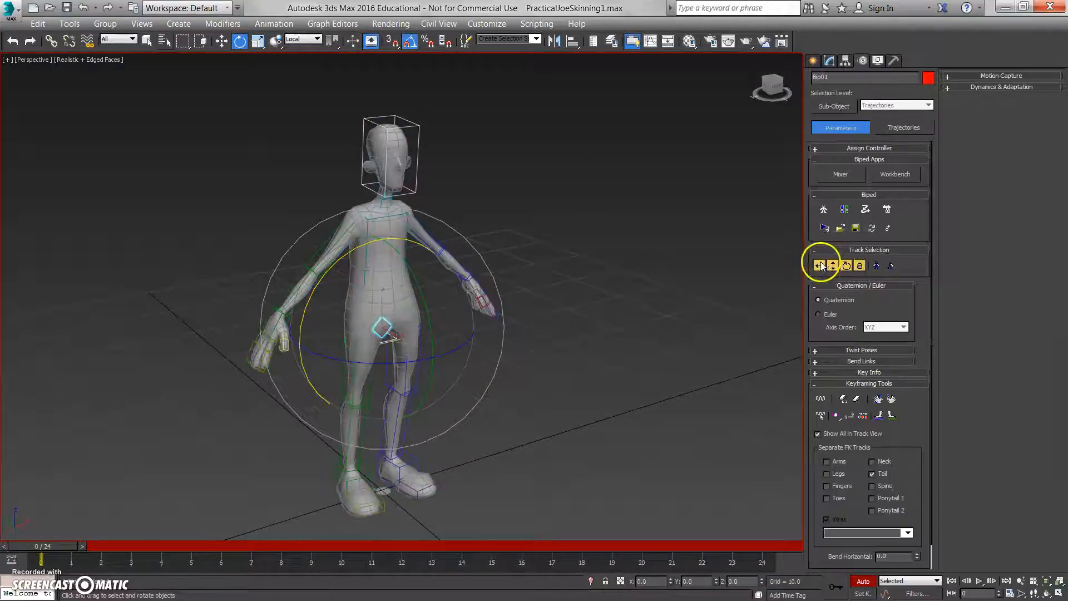
Key the whole biped at frame 0 and copy the keys to frames 5, 10 and 15
{"action": "left_click_drag", "start_coordinate": [558, 88], "coordinate": [240, 558]}
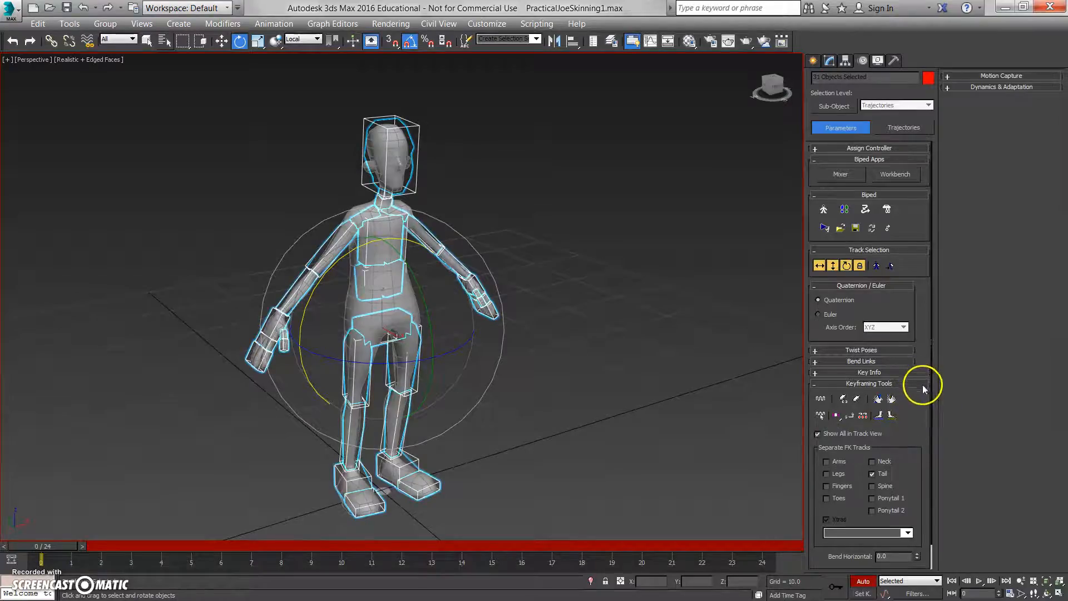
{"action": "left_click", "coordinate": [880, 372]}
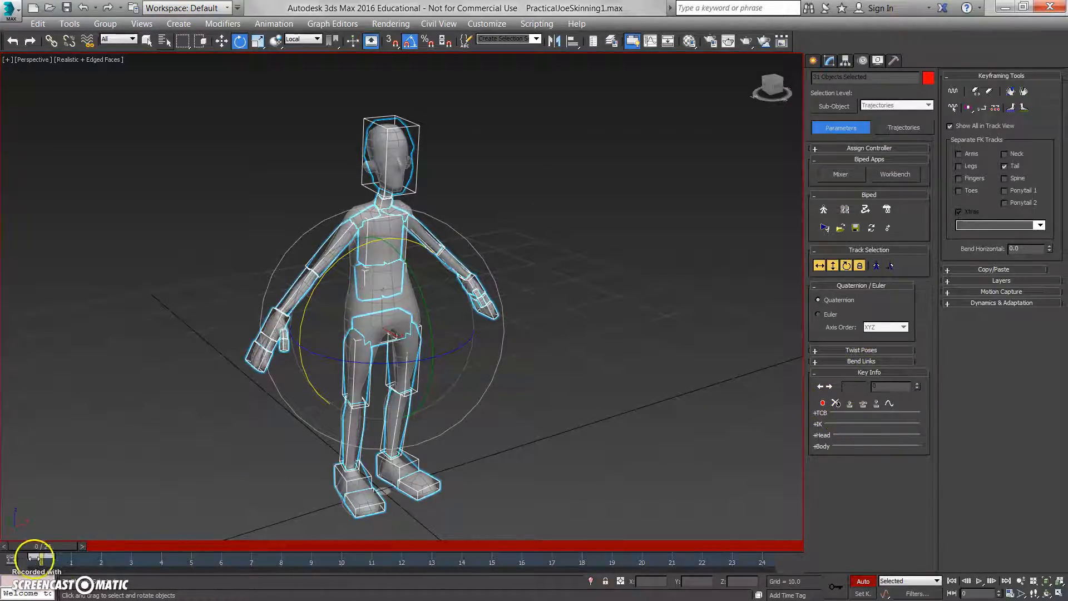
{"action": "left_click_drag", "start_coordinate": [39, 557], "coordinate": [178, 563], "text": "shift"}
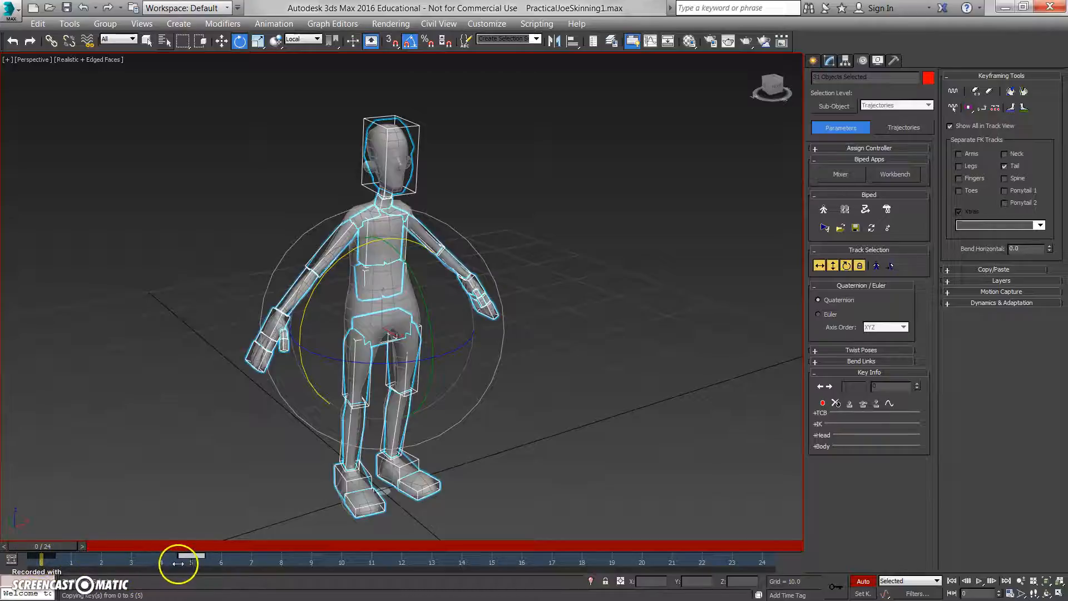
{"action": "left_click_drag", "start_coordinate": [7, 572], "coordinate": [6, 572]}
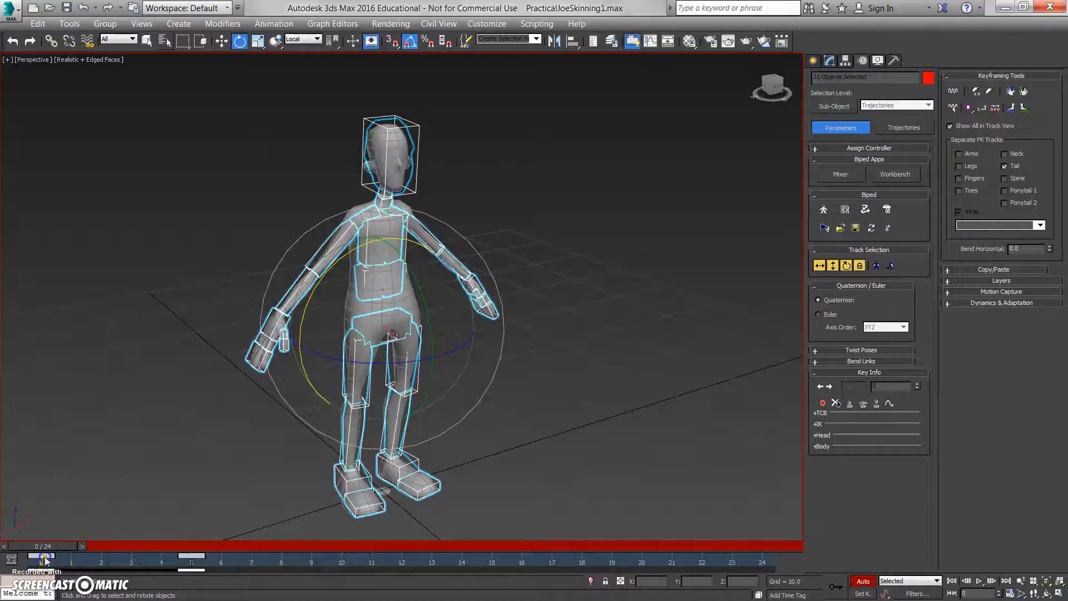
{"action": "left_click_drag", "start_coordinate": [333, 562], "coordinate": [240, 562]}
{"action": "left_click_drag", "start_coordinate": [42, 574], "coordinate": [41, 573]}
{"action": "left_click_drag", "start_coordinate": [188, 556], "coordinate": [500, 577], "text": "shift"}
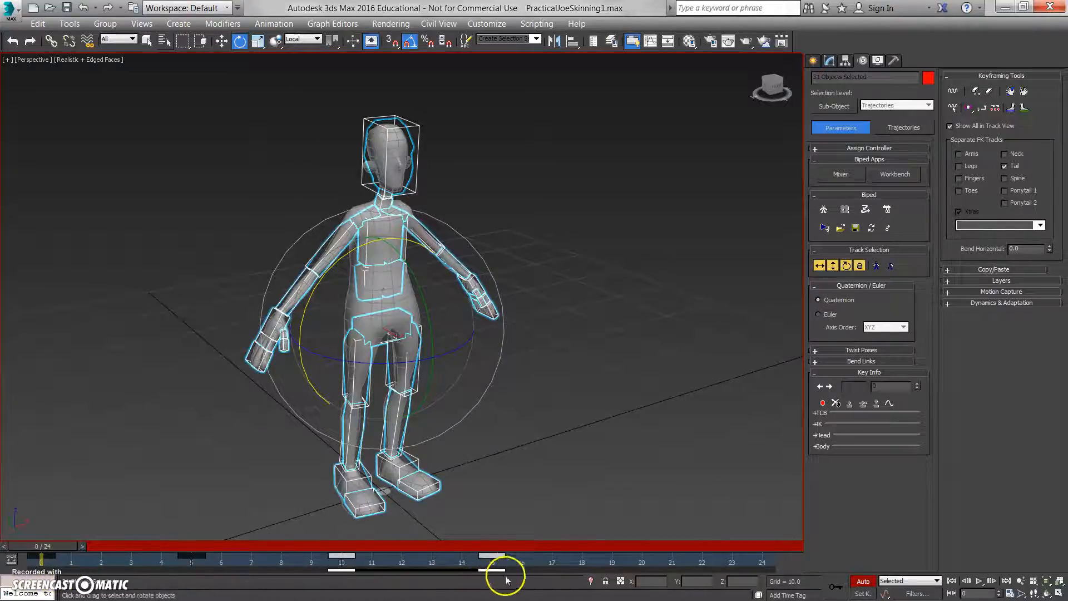
Extend the active time range to frame 151 and copy the biped keys every 5 frames up to frame 150
{"action": "right_click_drag", "start_coordinate": [651, 565], "coordinate": [312, 566], "text": "ctrl+alt"}
{"action": "right_click_drag", "start_coordinate": [617, 558], "coordinate": [86, 562], "text": "ctrl+alt"}
{"action": "left_click_drag", "start_coordinate": [103, 560], "coordinate": [696, 568], "text": "shift"}
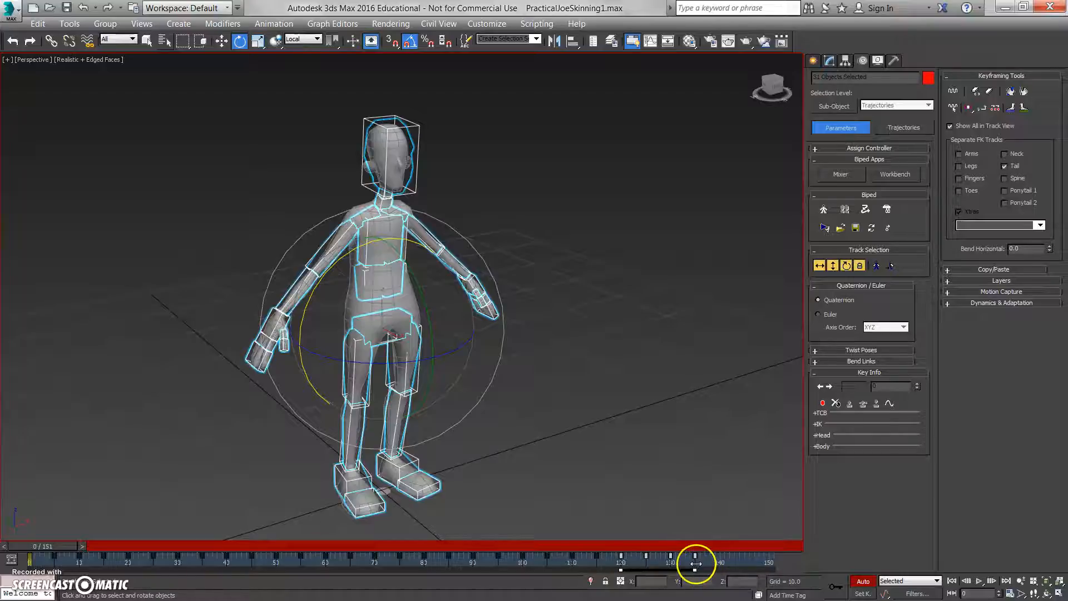
{"action": "left_click_drag", "start_coordinate": [622, 558], "coordinate": [721, 568], "text": "shift"}
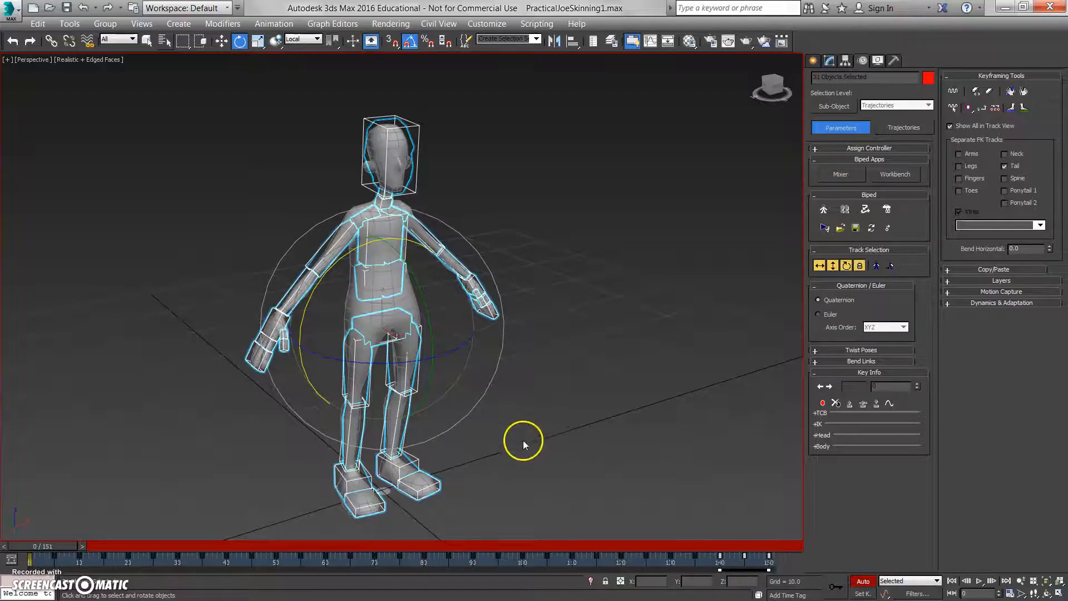
Shorten the active time range to 75 frames and turn on Key Mode
{"action": "right_click_drag", "start_coordinate": [102, 563], "coordinate": [143, 567], "text": "ctrl+alt"}
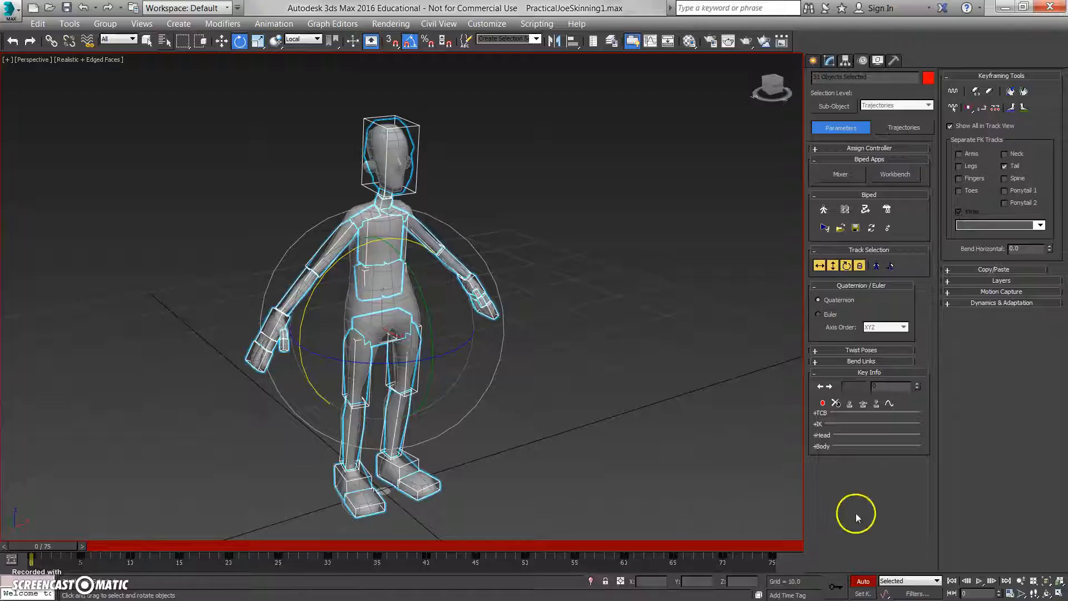
{"action": "left_click", "coordinate": [953, 594]}
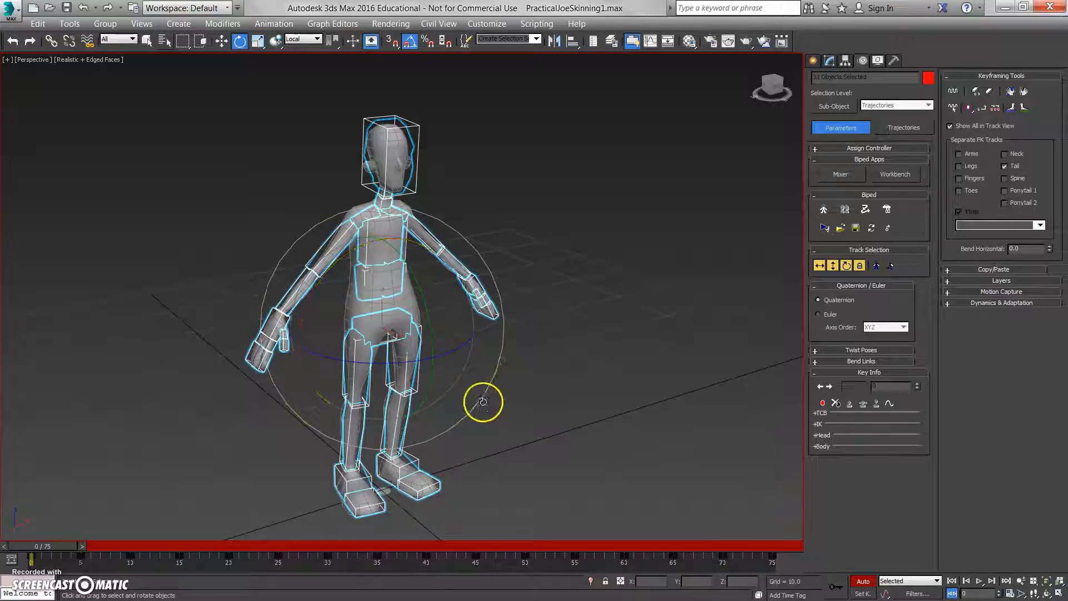
{"action": "left_click", "coordinate": [544, 381]}
{"action": "left_click", "coordinate": [454, 265]}
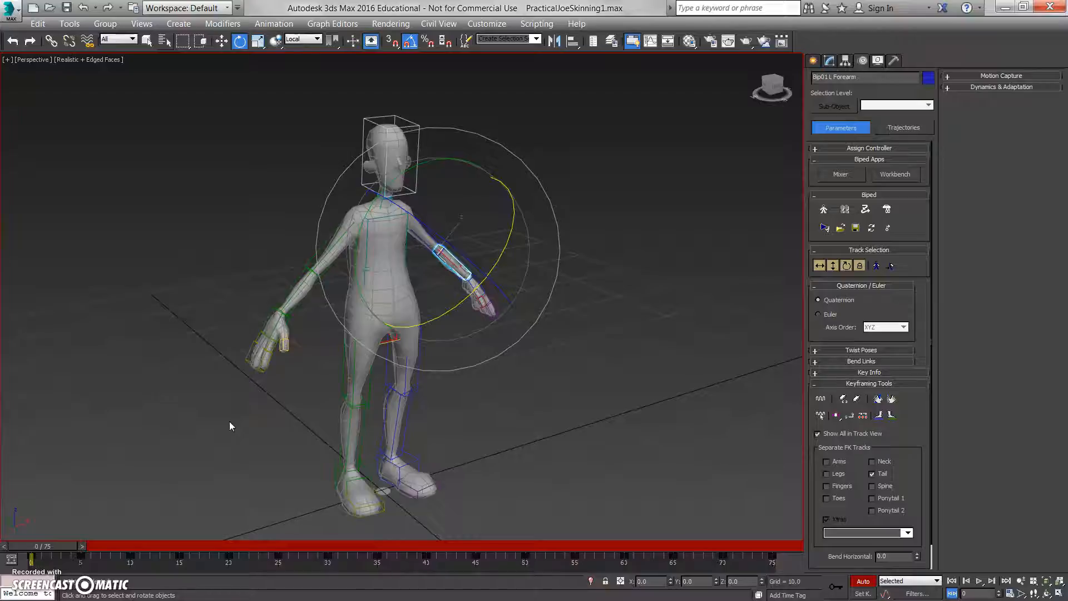
Step back and forth through the left forearm's keys as far as frame 30, ending on frame 5
{"action": "key", "text": "period"}
{"action": "key", "text": "period"}
{"action": "key", "text": "period"}
{"action": "key", "text": "period"}
{"action": "key", "text": "period"}
{"action": "key", "text": "period"}
{"action": "key", "text": "period"}
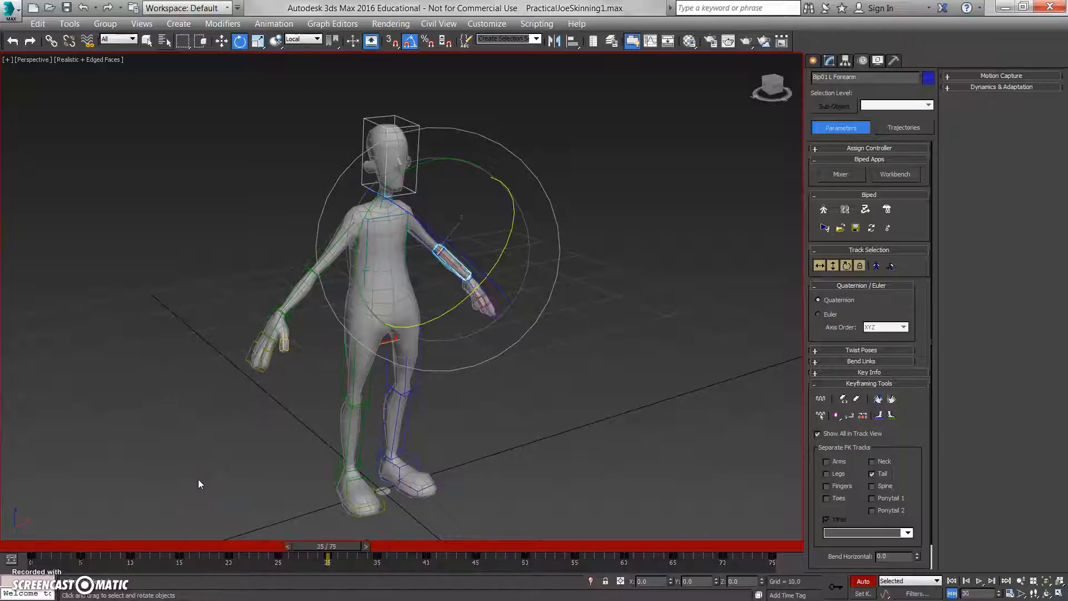
{"action": "key", "text": "comma"}
{"action": "key", "text": "comma"}
{"action": "key", "text": "comma"}
{"action": "key", "text": "comma"}
{"action": "key", "text": "comma"}
{"action": "key", "text": "period"}
{"action": "key", "text": "period"}
{"action": "key", "text": "period"}
{"action": "key", "text": "period"}
{"action": "key", "text": "period"}
{"action": "key", "text": "period"}
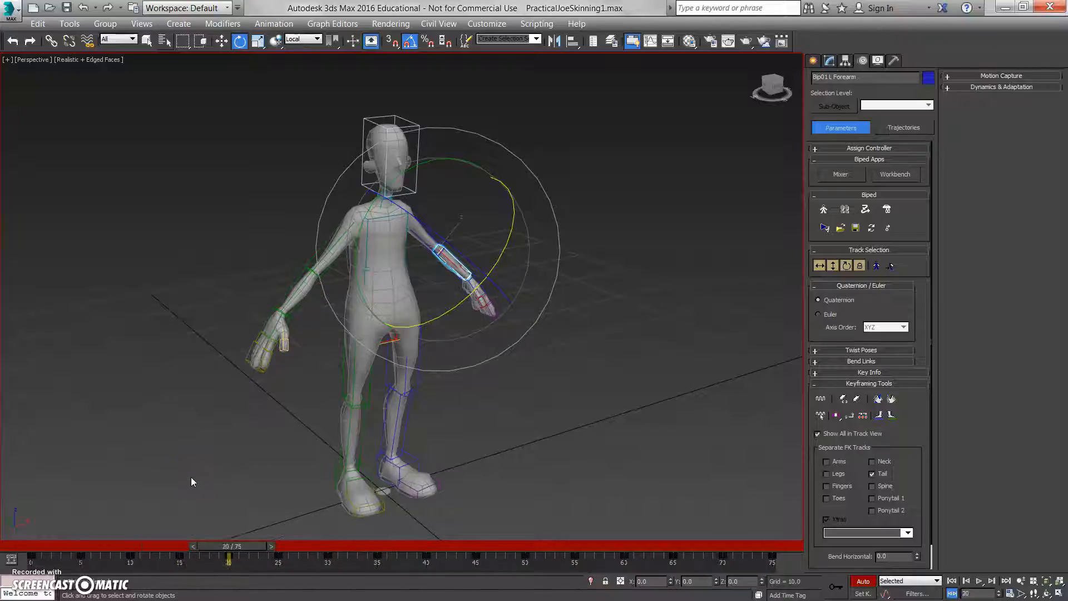
{"action": "key", "text": "comma"}
{"action": "key", "text": "comma"}
{"action": "key", "text": "comma"}
{"action": "key", "text": "comma"}
{"action": "key", "text": "comma"}
{"action": "key", "text": "comma"}
{"action": "key", "text": "comma"}
{"action": "key", "text": "comma"}
{"action": "key", "text": "comma"}
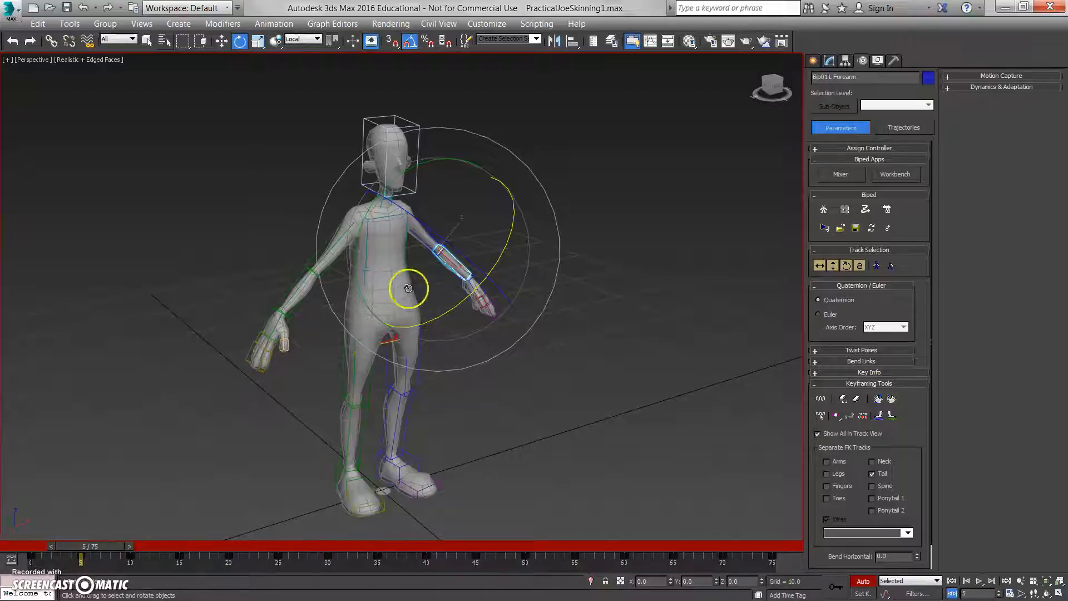
Rotate both upper arms down against the character's sides at frame 5
{"action": "middle_click_drag", "start_coordinate": [353, 303], "coordinate": [310, 275], "text": "alt"}
{"action": "left_click", "coordinate": [302, 228]}
{"action": "left_click", "coordinate": [425, 232], "text": "ctrl"}
{"action": "middle_click_drag", "start_coordinate": [426, 233], "coordinate": [466, 243], "text": "alt"}
{"action": "middle_click_drag", "start_coordinate": [440, 284], "coordinate": [423, 301], "text": "alt"}
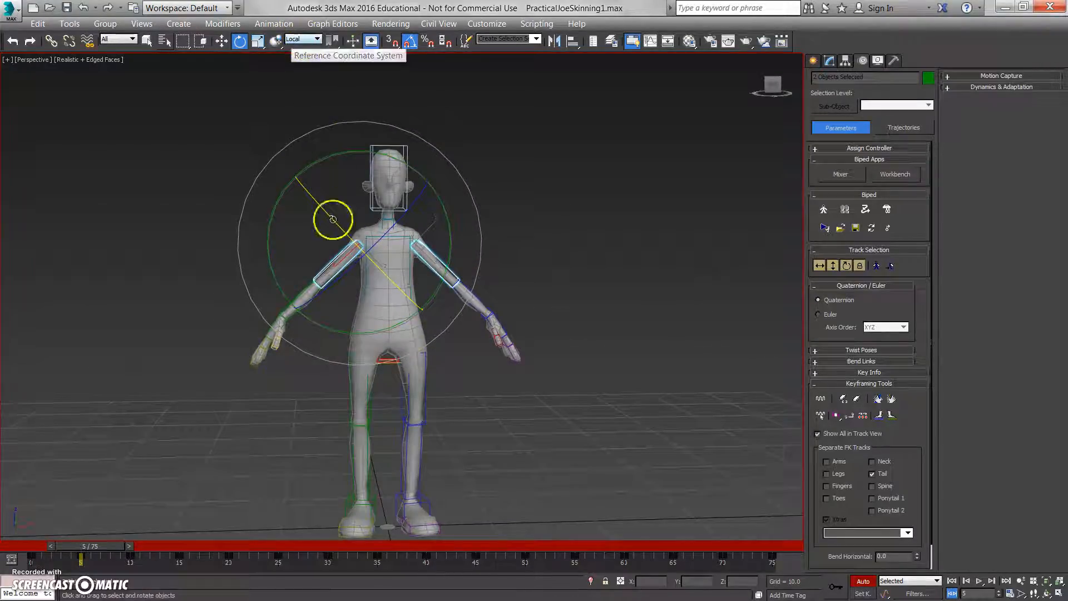
{"action": "mouse_move", "coordinate": [342, 332]}
{"action": "left_mouse_down"}
{"action": "mouse_move", "coordinate": [353, 334]}
{"action": "mouse_move", "coordinate": [323, 327]}
{"action": "left_mouse_up"}
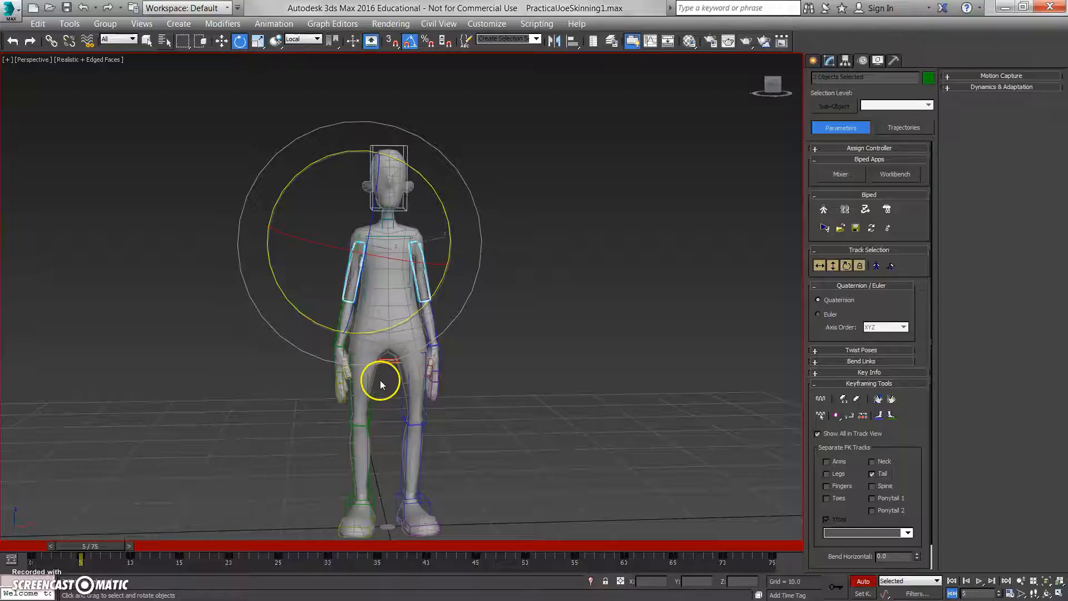
Rotate both upper arms into another test pose at frame 10 and advance to frame 25
{"action": "key", "text": "period"}
{"action": "left_click_drag", "start_coordinate": [371, 332], "coordinate": [354, 281]}
{"action": "key", "text": "period"}
{"action": "key", "text": "period"}
{"action": "key", "text": "period"}
{"action": "middle_click_drag", "start_coordinate": [354, 281], "coordinate": [381, 401], "text": "alt"}
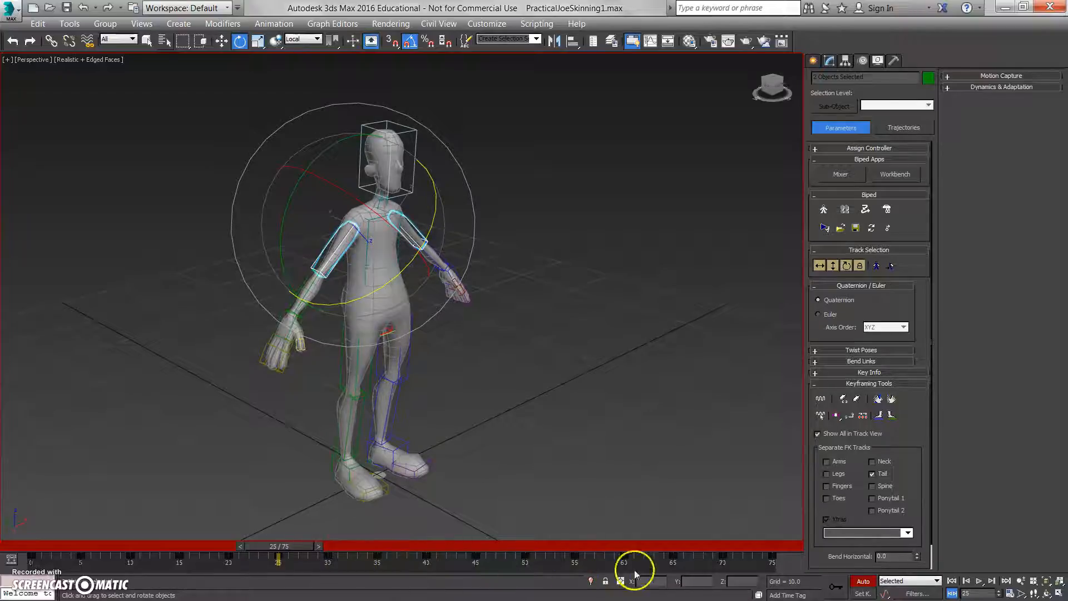
Rotate both forearms at frame 30 to bend the elbows and bring the hands forward
{"action": "left_click_drag", "start_coordinate": [312, 545], "coordinate": [346, 574]}
{"action": "key", "text": "e"}
{"action": "middle_click_drag", "start_coordinate": [370, 398], "coordinate": [327, 381], "text": "alt"}
{"action": "key", "text": "Page_Down"}
{"action": "left_click_drag", "start_coordinate": [438, 254], "coordinate": [394, 200]}
{"action": "middle_click_drag", "start_coordinate": [393, 200], "coordinate": [455, 226], "text": "alt"}
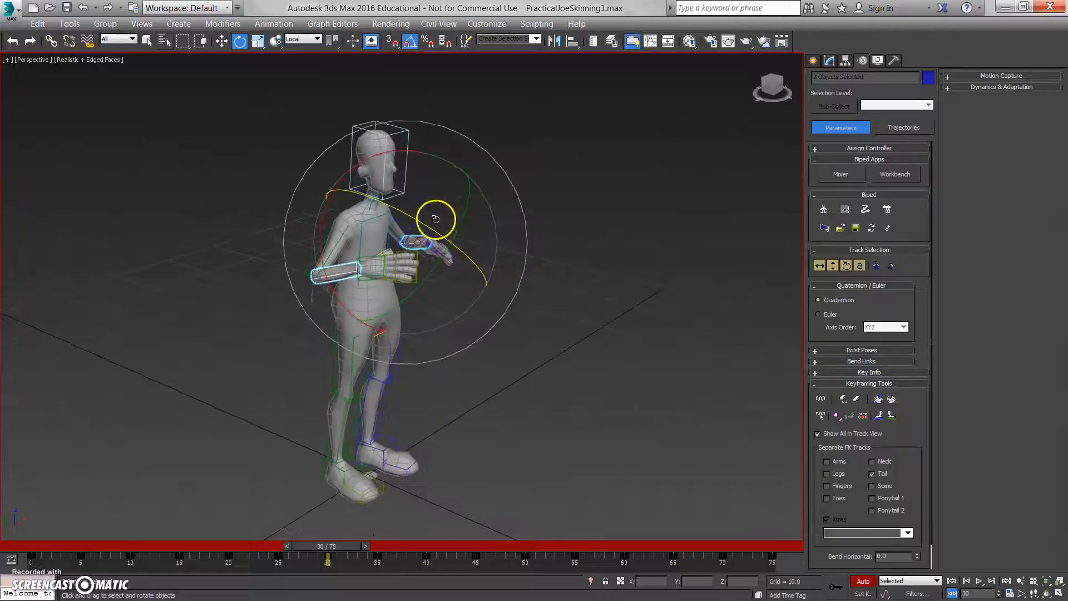
Refine the rotation of both forearms at frame 30 so the hands sit slightly higher
{"action": "left_click_drag", "start_coordinate": [440, 233], "coordinate": [506, 287]}
{"action": "key", "text": "ctrl+z"}
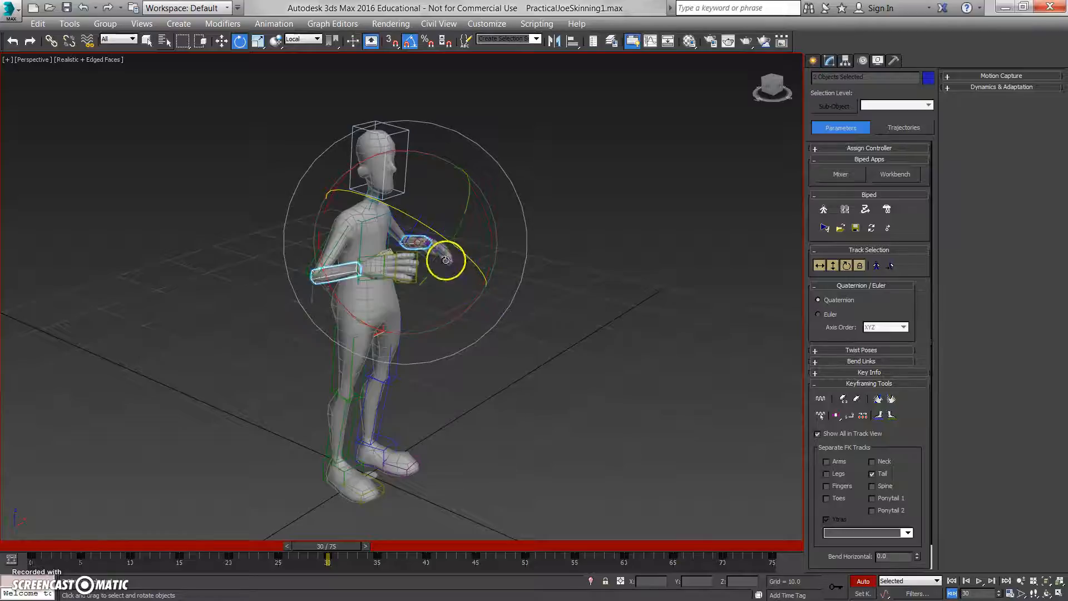
{"action": "left_click_drag", "start_coordinate": [442, 229], "coordinate": [431, 228]}
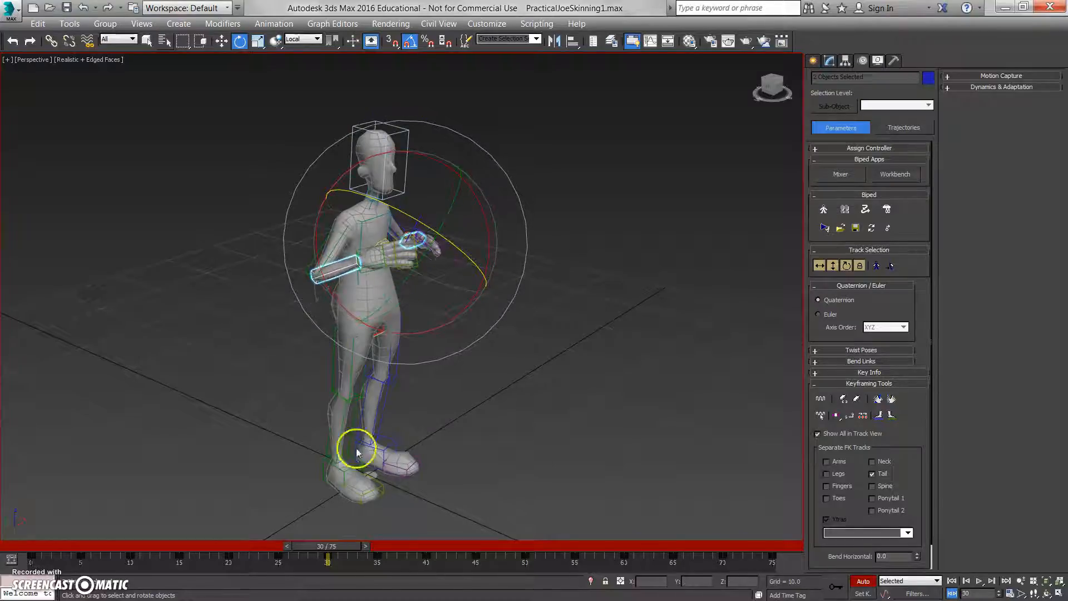
Rotate both hands inward at frame 40 to bend the wrists
{"action": "left_click_drag", "start_coordinate": [325, 549], "coordinate": [269, 541]}
{"action": "key", "text": "e"}
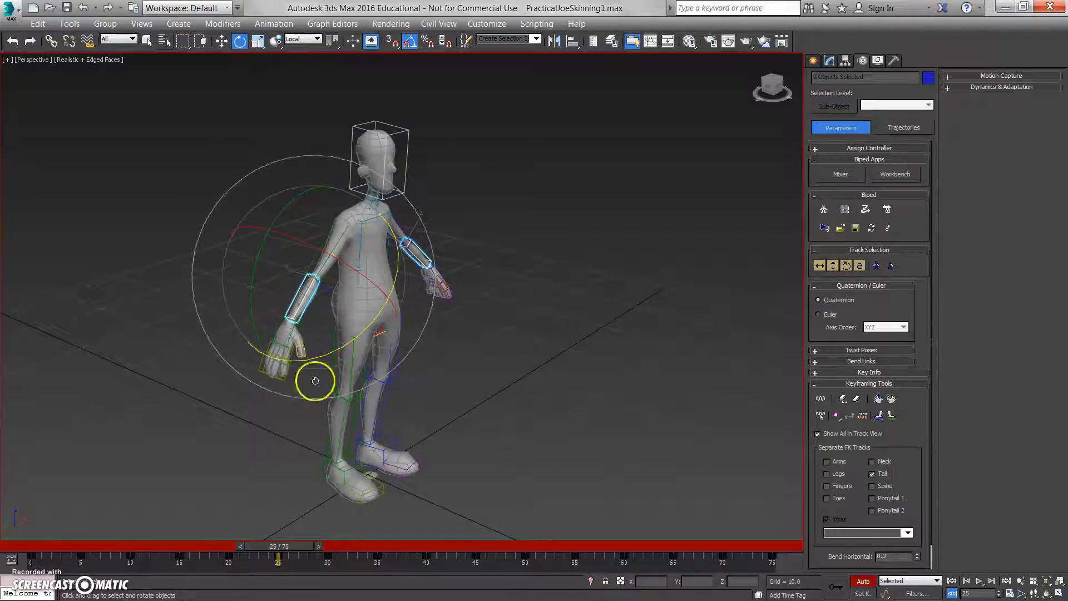
{"action": "left_click_drag", "start_coordinate": [288, 545], "coordinate": [440, 563]}
{"action": "key", "text": "e"}
{"action": "key", "text": "e"}
{"action": "scroll", "coordinate": [311, 354], "scroll_direction": "up", "scroll_amount": 3}
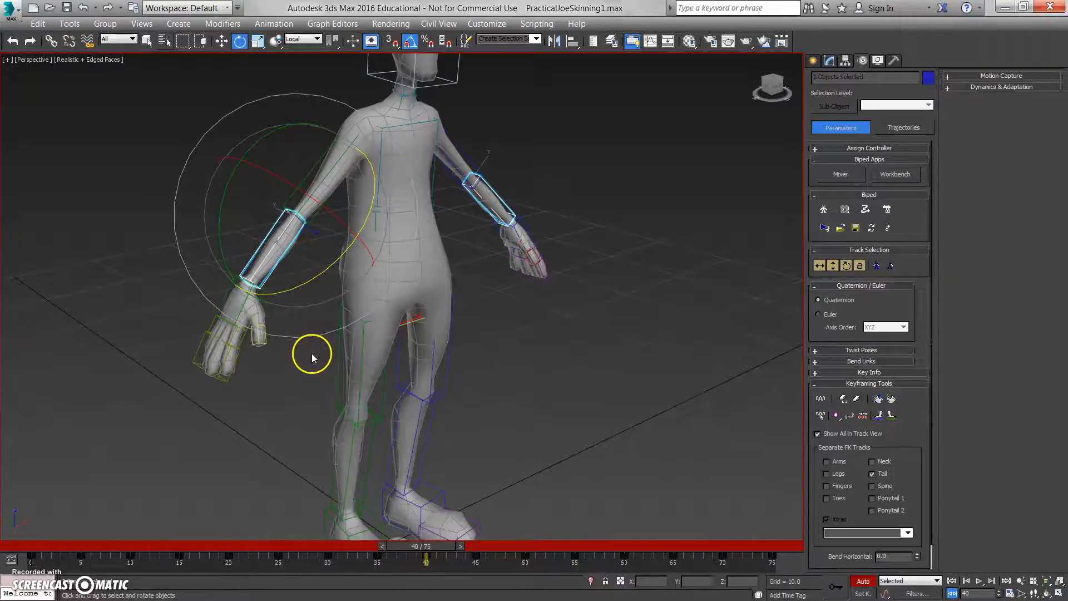
{"action": "key", "text": "Page_Down"}
{"action": "middle_click_drag", "start_coordinate": [260, 335], "coordinate": [227, 328], "text": "alt"}
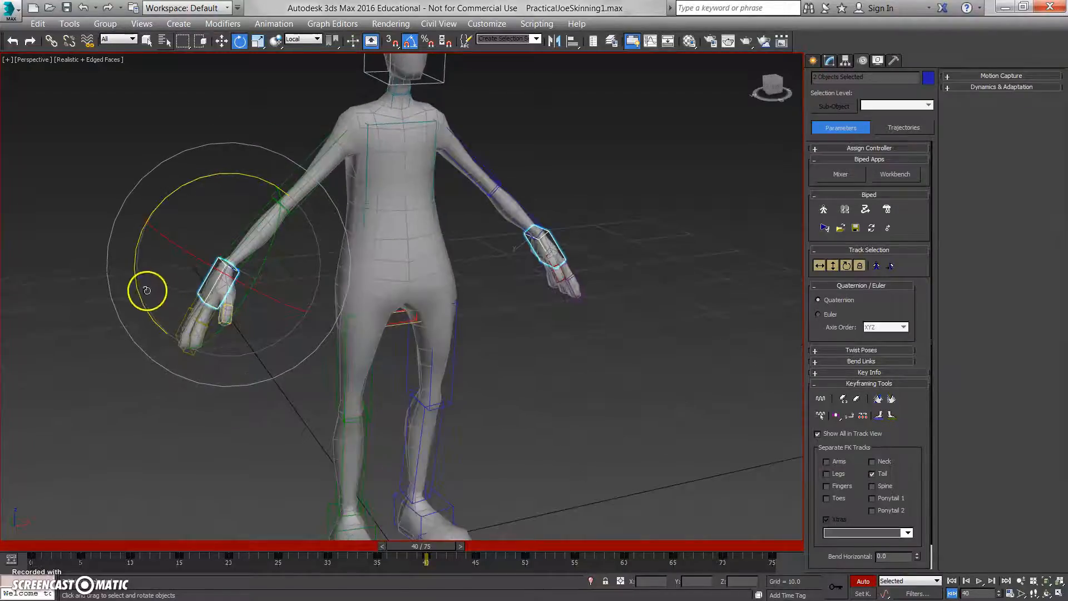
{"action": "left_click_drag", "start_coordinate": [135, 288], "coordinate": [145, 313]}
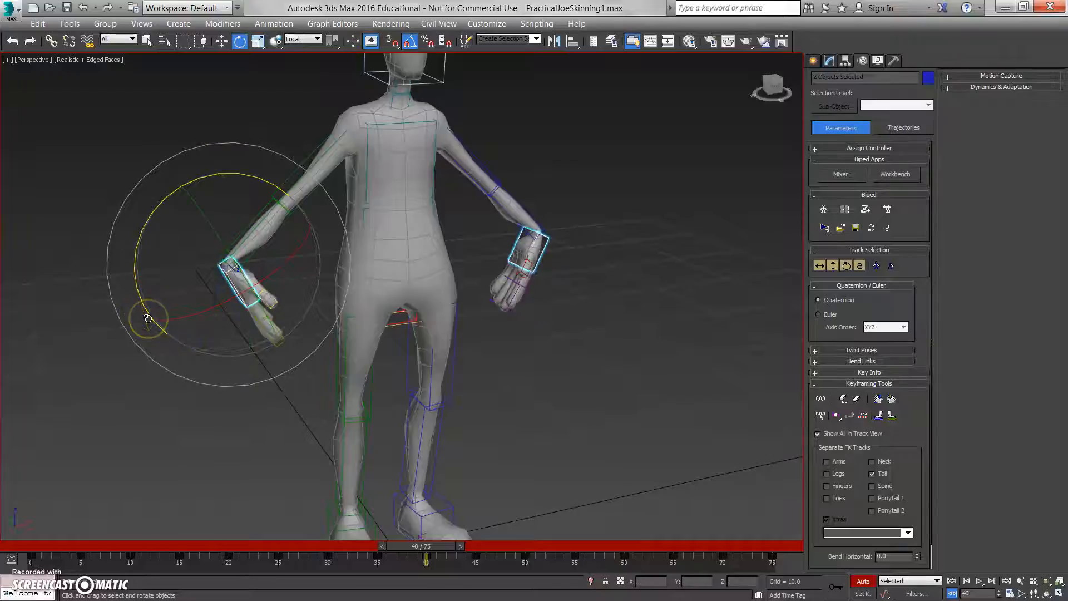
Rotate both hands outward -75 degrees about Z at frame 45 and advance to frame 50
{"action": "key", "text": "period"}
{"action": "left_click_drag", "start_coordinate": [134, 275], "coordinate": [125, 232]}
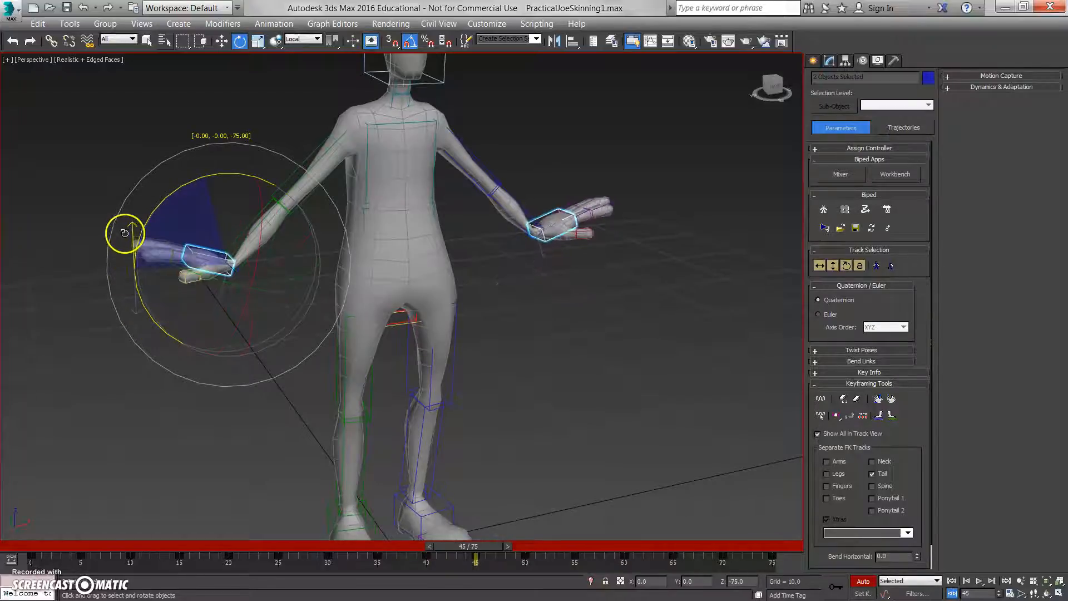
{"action": "key", "text": "period"}
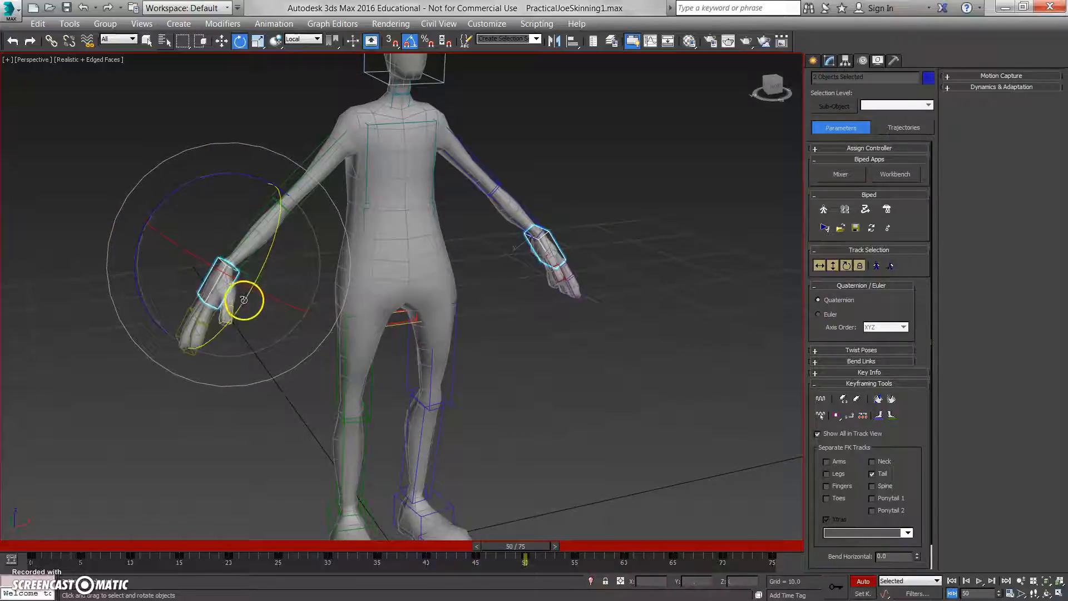
Rotate both hands about their other local axes for further wrist test poses and advance to frame 70
{"action": "key", "text": "period"}
{"action": "left_click_drag", "start_coordinate": [254, 276], "coordinate": [288, 325]}
{"action": "key", "text": "period"}
{"action": "key", "text": "period"}
{"action": "key", "text": "period"}
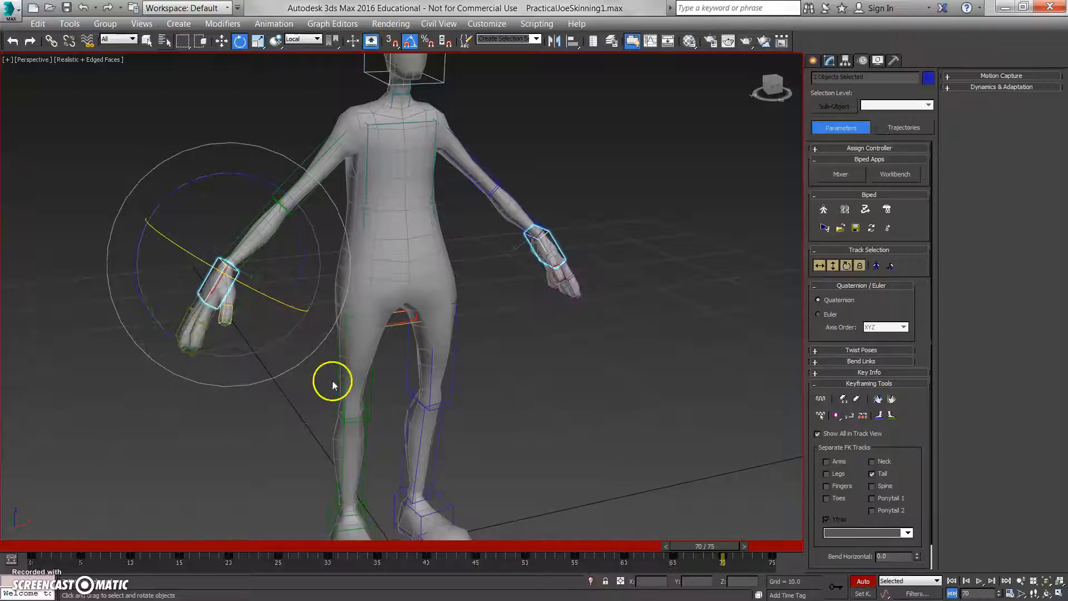
Extend the animation time range to end at frame 138
{"action": "left_click_drag", "start_coordinate": [706, 548], "coordinate": [717, 581]}
{"action": "right_click_drag", "start_coordinate": [724, 563], "coordinate": [300, 553], "text": "ctrl+alt"}
{"action": "right_click_drag", "start_coordinate": [486, 563], "coordinate": [459, 563], "text": "ctrl+alt"}
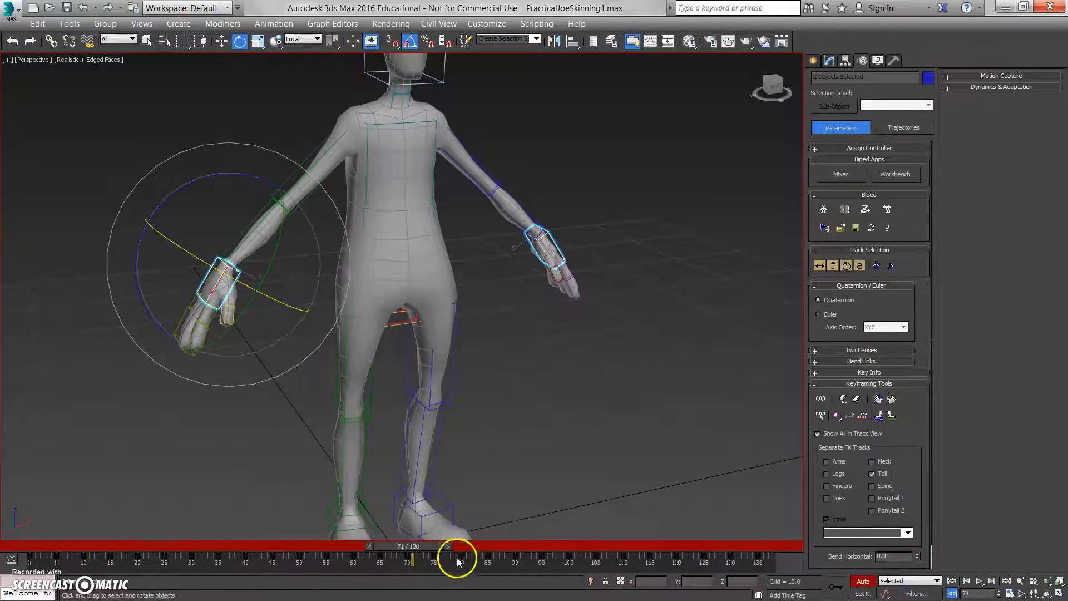
{"action": "left_click_drag", "start_coordinate": [425, 551], "coordinate": [440, 551]}
Rotate both feet 45 degrees about Z at frame 10 so the toes point upward
{"action": "scroll", "coordinate": [432, 439], "scroll_direction": "down", "scroll_amount": 3}
{"action": "middle_click_drag", "start_coordinate": [420, 431], "coordinate": [419, 333]}
{"action": "scroll", "coordinate": [427, 382], "scroll_direction": "up", "scroll_amount": 3}
{"action": "left_click_drag", "start_coordinate": [301, 239], "coordinate": [264, 151]}
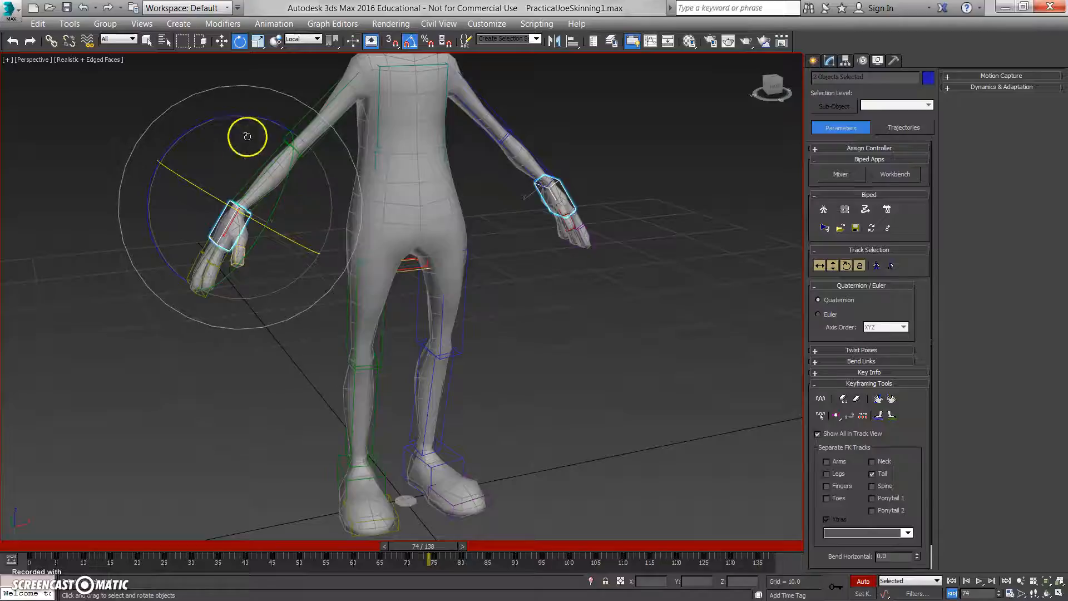
{"action": "middle_click_drag", "start_coordinate": [405, 346], "coordinate": [419, 273]}
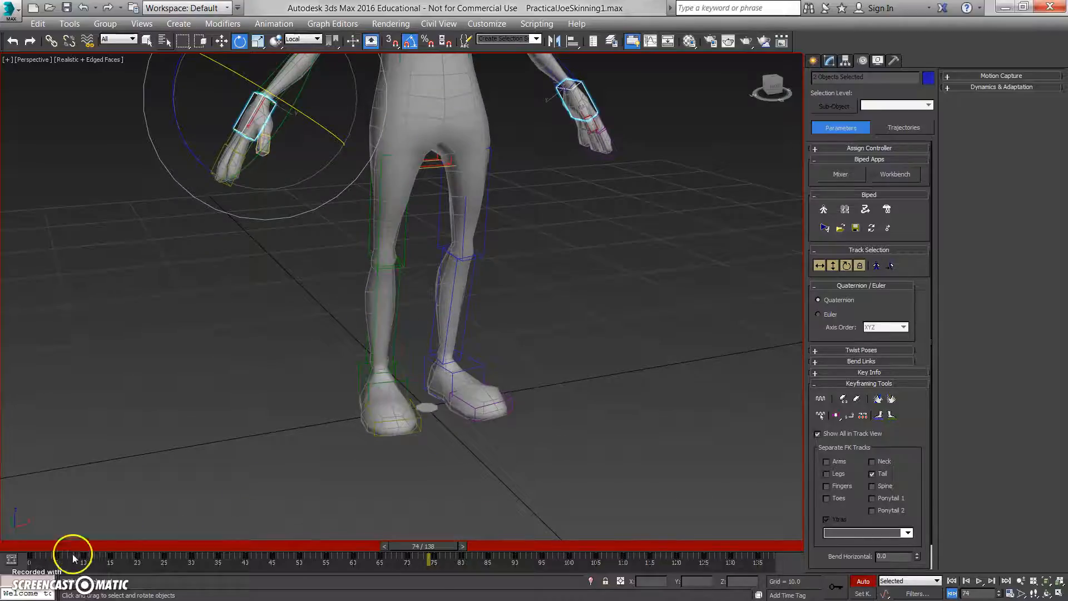
{"action": "left_click_drag", "start_coordinate": [62, 544], "coordinate": [72, 547]}
{"action": "key", "text": "e"}
{"action": "left_click", "coordinate": [403, 380]}
{"action": "left_click", "coordinate": [482, 373], "text": "ctrl"}
{"action": "scroll", "coordinate": [534, 463], "scroll_direction": "up", "scroll_amount": 5}
{"action": "middle_click_drag", "start_coordinate": [501, 388], "coordinate": [536, 377]}
{"action": "mouse_move", "coordinate": [378, 310]}
{"action": "left_mouse_down"}
{"action": "mouse_move", "coordinate": [388, 341]}
{"action": "mouse_move", "coordinate": [377, 303]}
{"action": "left_mouse_up"}
{"action": "key", "text": "period"}
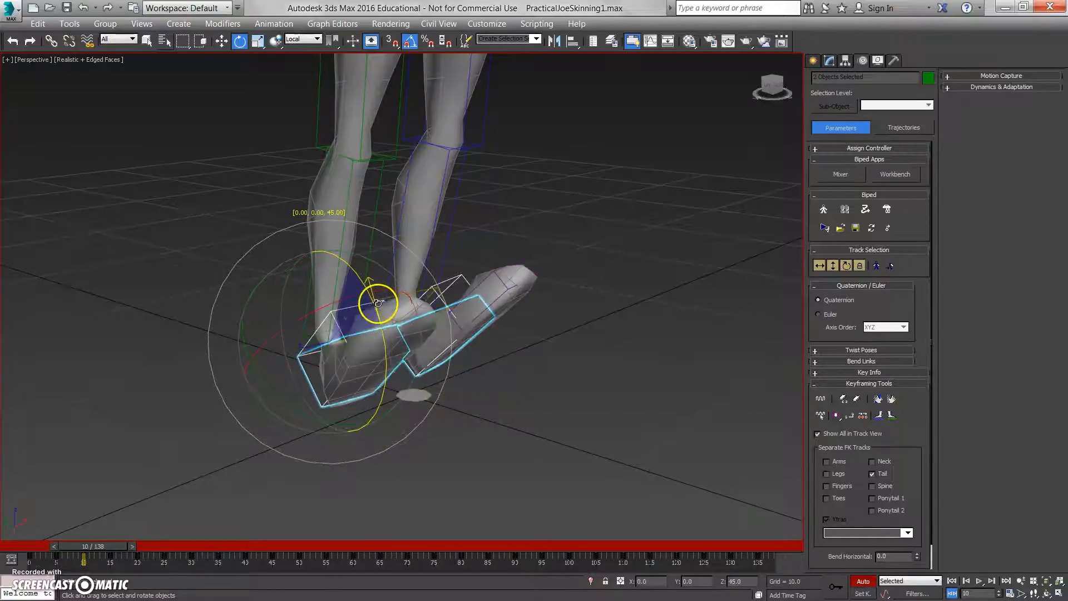
Rotate both feet about their other local axes for further ankle test poses, advancing to frame 35
{"action": "key", "text": "period"}
{"action": "mouse_move", "coordinate": [363, 369]}
{"action": "left_mouse_down"}
{"action": "mouse_move", "coordinate": [346, 372]}
{"action": "mouse_move", "coordinate": [370, 375]}
{"action": "left_mouse_up"}
{"action": "key", "text": "period"}
{"action": "key", "text": "period"}
{"action": "key", "text": "period"}
{"action": "mouse_move", "coordinate": [262, 313]}
{"action": "left_mouse_down"}
{"action": "mouse_move", "coordinate": [262, 334]}
{"action": "mouse_move", "coordinate": [258, 303]}
{"action": "left_mouse_up"}
{"action": "key", "text": "period"}
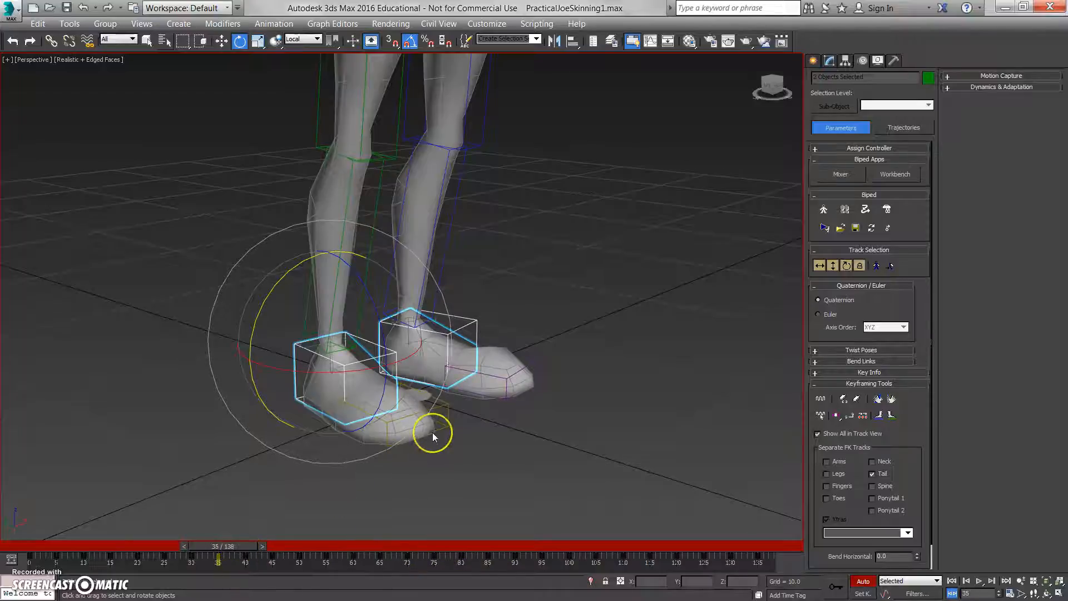
Rotate both toe bones upward at frame 40 and advance to the following test keys
{"action": "key", "text": "Page_Down"}
{"action": "left_click_drag", "start_coordinate": [225, 547], "coordinate": [252, 549]}
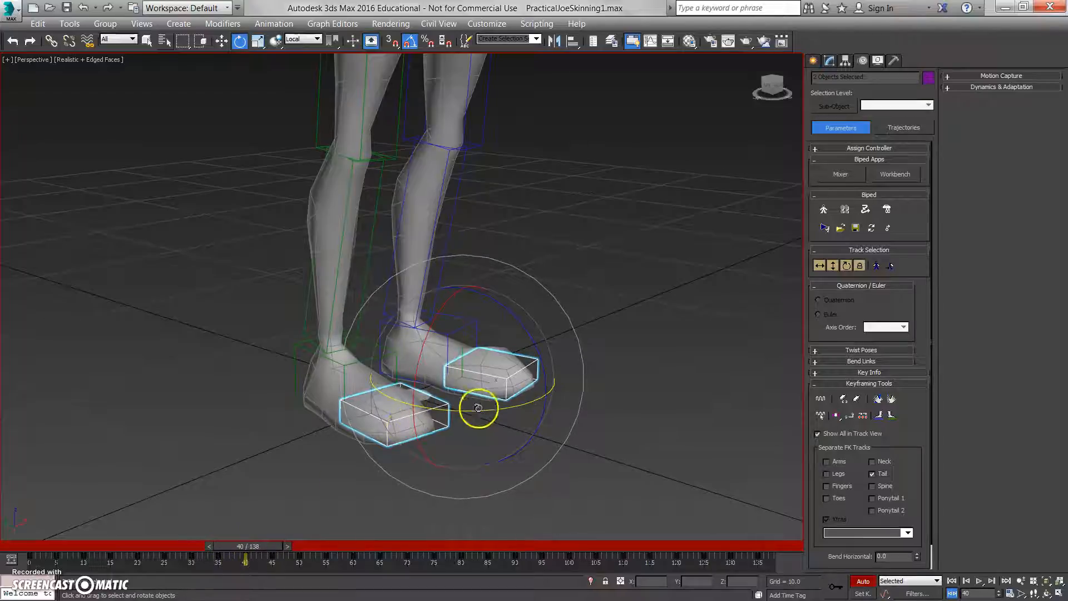
{"action": "left_click_drag", "start_coordinate": [542, 360], "coordinate": [536, 334]}
{"action": "key", "text": "period"}
{"action": "key", "text": "period"}
Rotate both toe bones about their other local axes on the following keys and advance to frame 70
{"action": "left_click_drag", "start_coordinate": [499, 396], "coordinate": [484, 412]}
{"action": "key", "text": "period"}
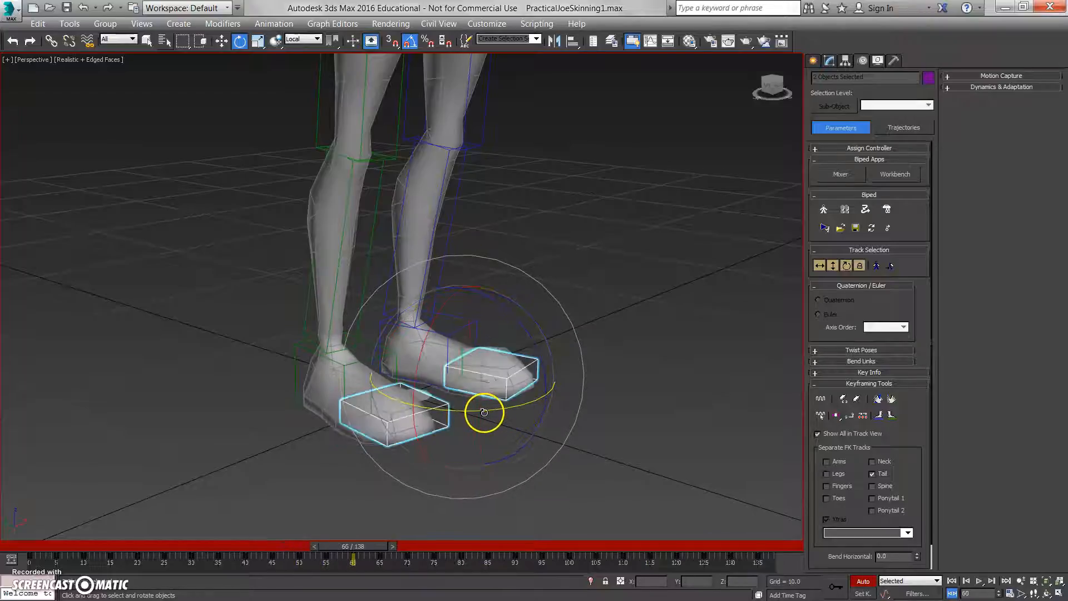
{"action": "mouse_move", "coordinate": [418, 369]}
{"action": "left_mouse_down"}
{"action": "mouse_move", "coordinate": [420, 342]}
{"action": "mouse_move", "coordinate": [420, 367]}
{"action": "left_mouse_up"}
{"action": "key", "text": "period"}
{"action": "key", "text": "period"}
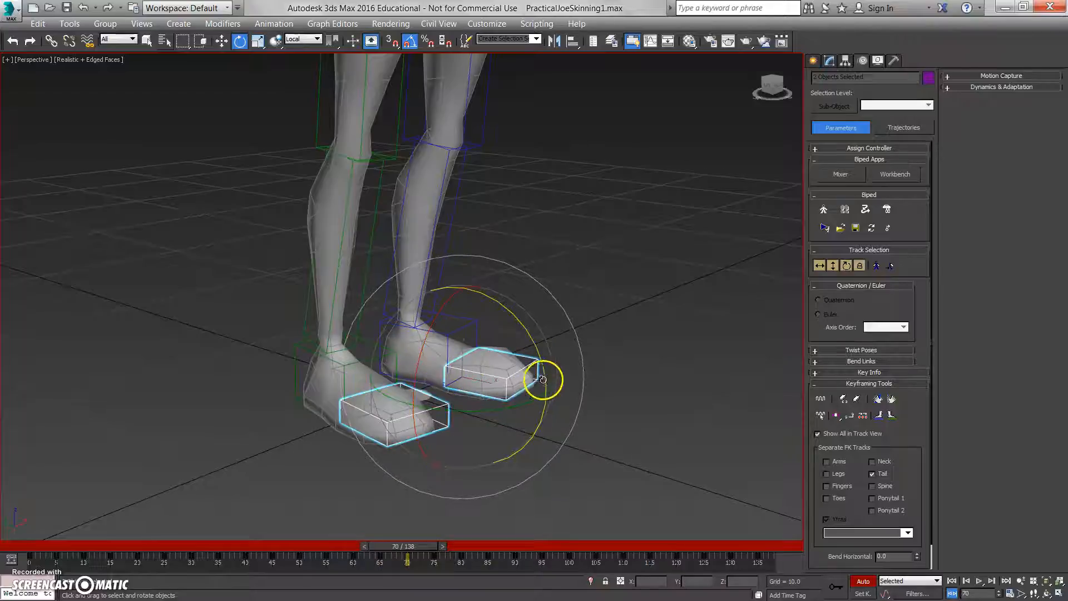
Select both calves of the biped and move to frame 75
{"action": "middle_click_drag", "start_coordinate": [559, 377], "coordinate": [406, 342], "text": "alt"}
{"action": "scroll", "coordinate": [529, 426], "scroll_direction": "down", "scroll_amount": 4}
{"action": "left_click", "coordinate": [411, 338]}
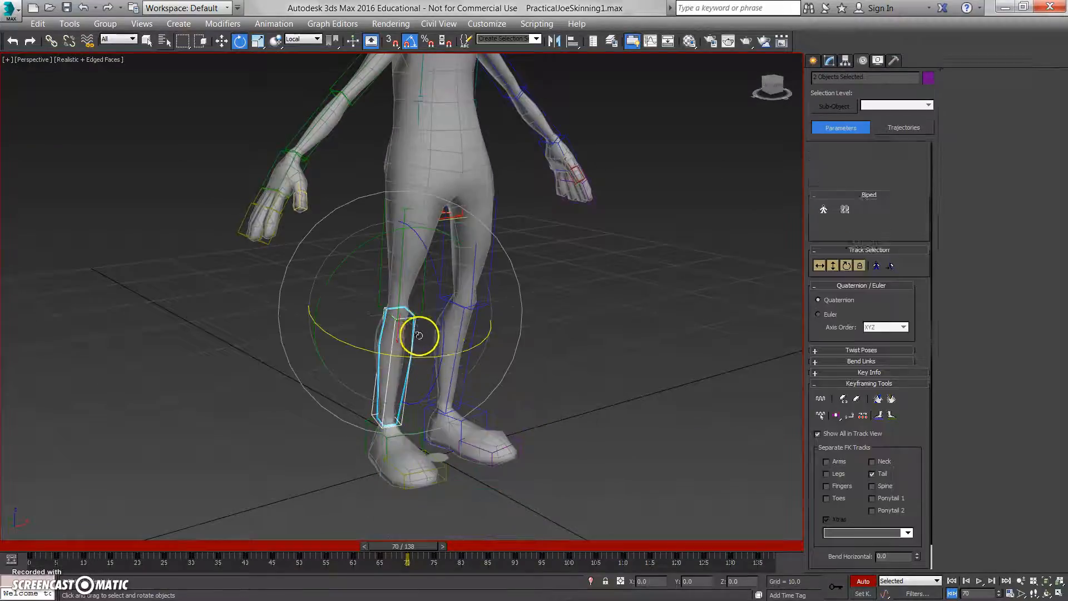
{"action": "left_click", "coordinate": [477, 328], "text": "ctrl"}
{"action": "left_click_drag", "start_coordinate": [407, 545], "coordinate": [439, 554]}
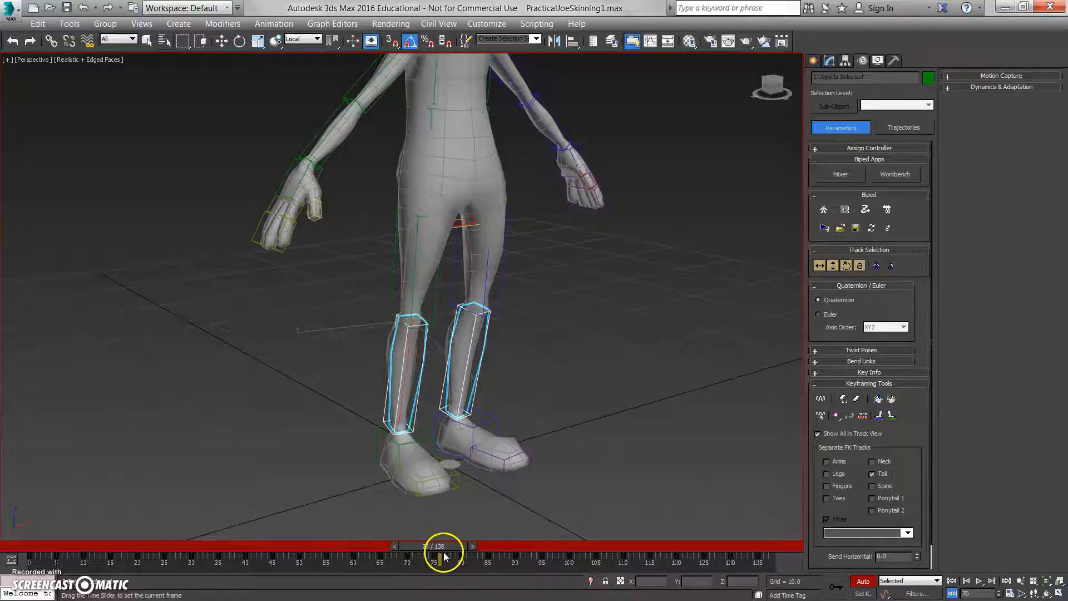
Try to bend both knees at frame 75 by rotating only the calves backward
{"action": "key", "text": "e"}
{"action": "middle_click_drag", "start_coordinate": [479, 453], "coordinate": [491, 383], "text": "alt"}
{"action": "scroll", "coordinate": [504, 426], "scroll_direction": "up", "scroll_amount": 4}
{"action": "left_click", "coordinate": [493, 381], "text": "ctrl"}
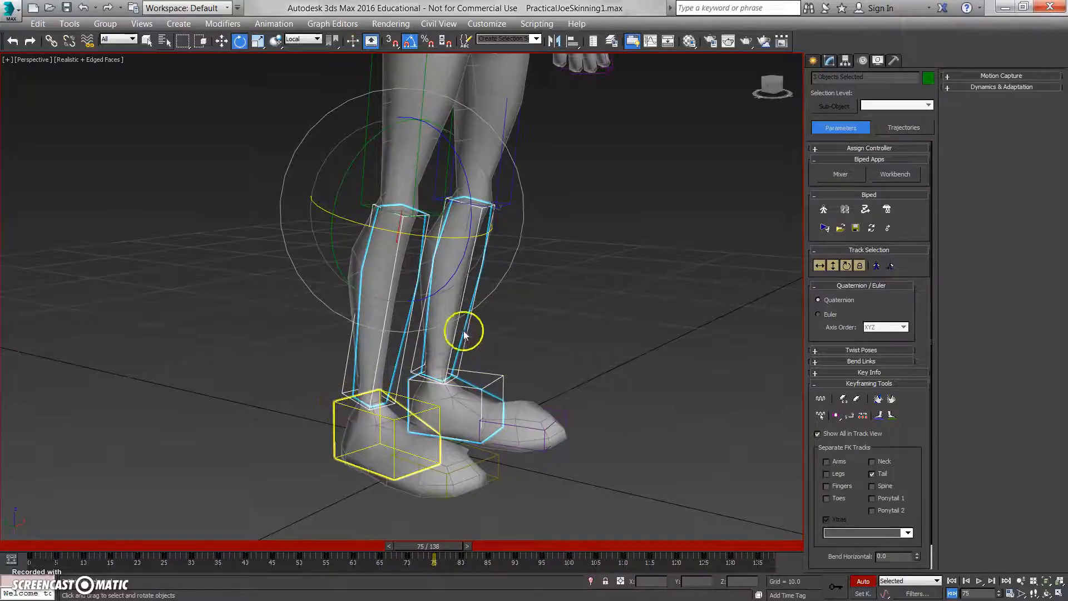
{"action": "left_click", "coordinate": [496, 296]}
{"action": "left_click_drag", "start_coordinate": [485, 300], "coordinate": [489, 298]}
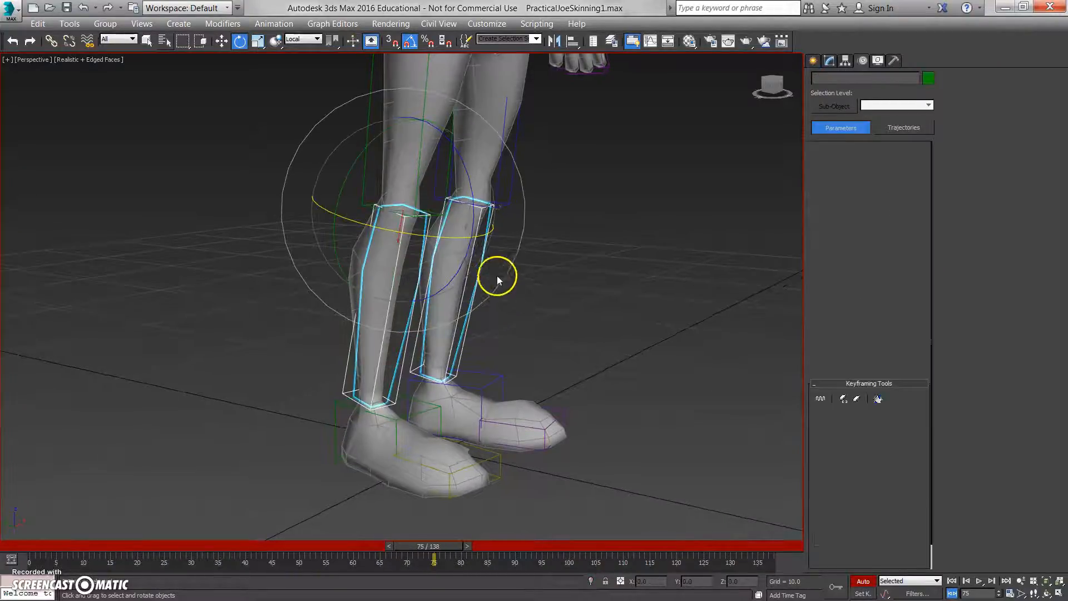
{"action": "left_click_drag", "start_coordinate": [460, 262], "coordinate": [452, 307]}
{"action": "key", "text": "ctrl+z"}
Add both feet to the calf selection and rotate them together -110 degrees about Z at frame 75
{"action": "left_click", "coordinate": [497, 374], "text": "ctrl"}
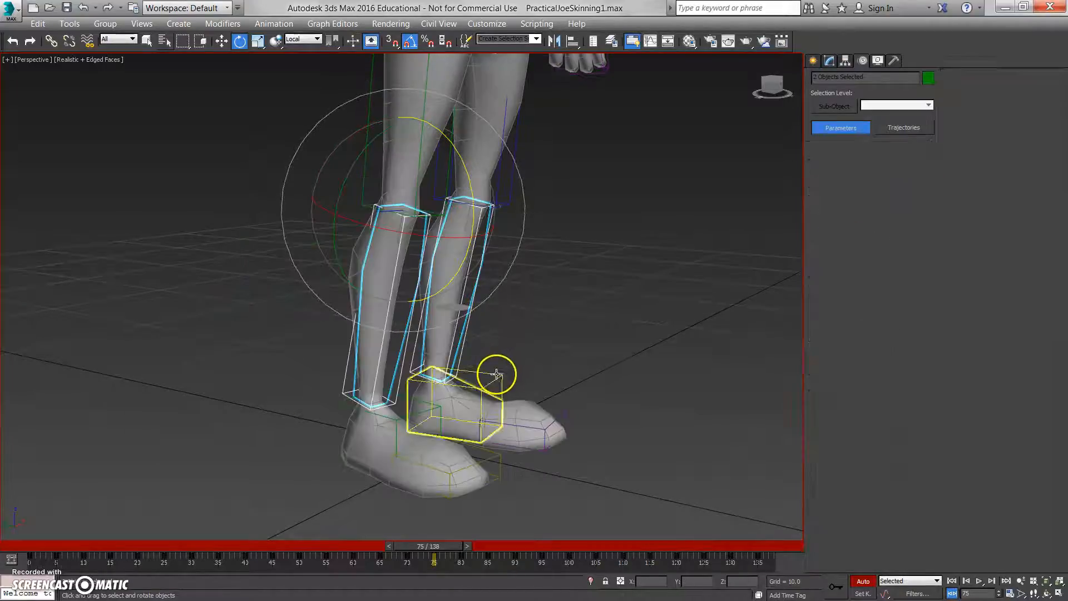
{"action": "left_click", "coordinate": [345, 395], "text": "ctrl"}
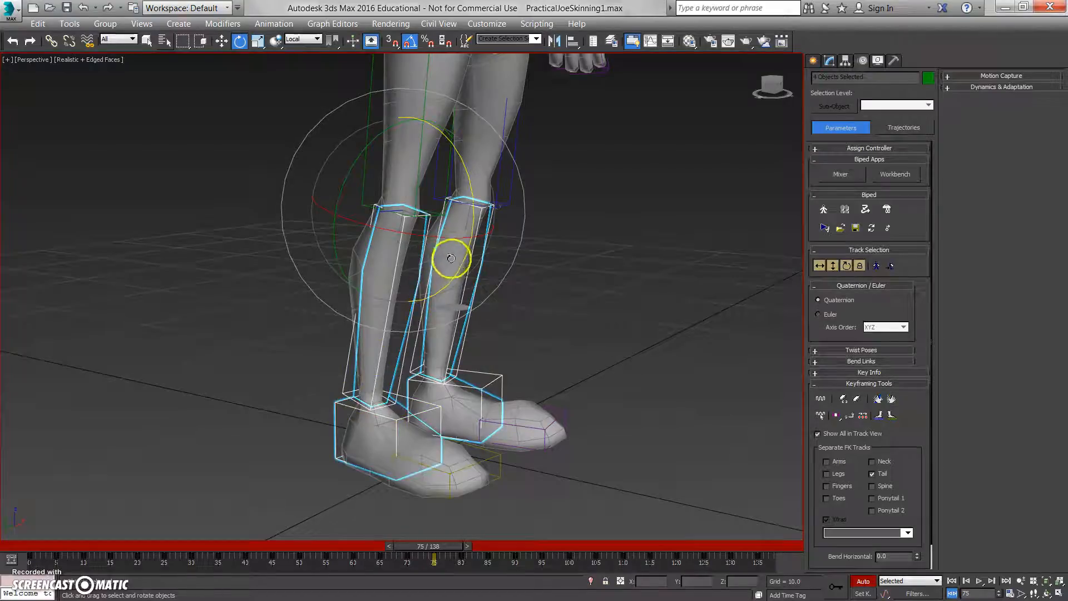
{"action": "left_click_drag", "start_coordinate": [460, 273], "coordinate": [444, 319]}
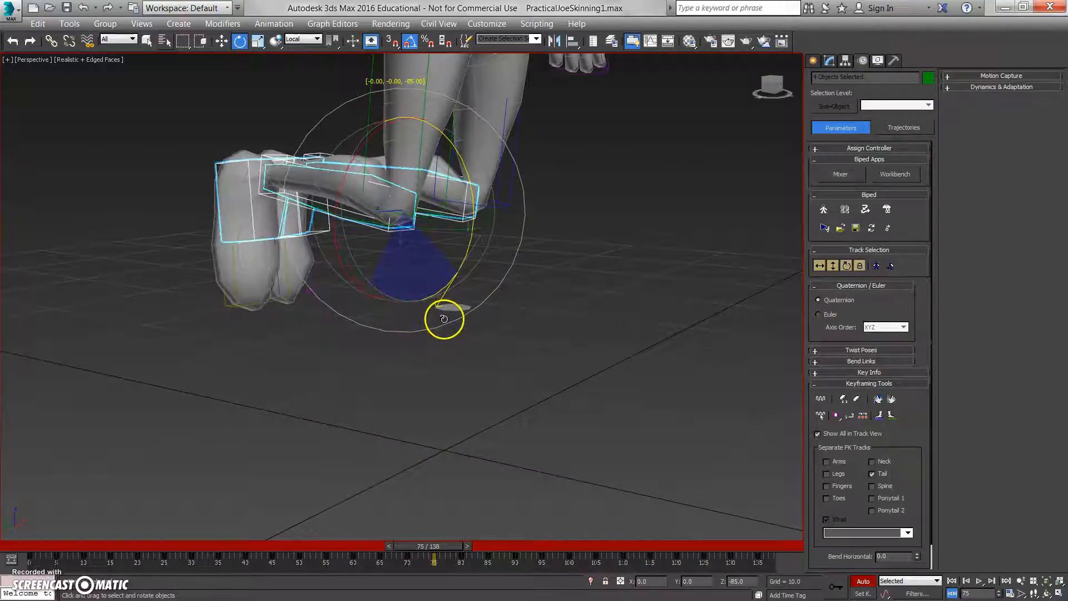
{"action": "key", "text": "ctrl+z"}
{"action": "left_click_drag", "start_coordinate": [484, 277], "coordinate": [427, 310]}
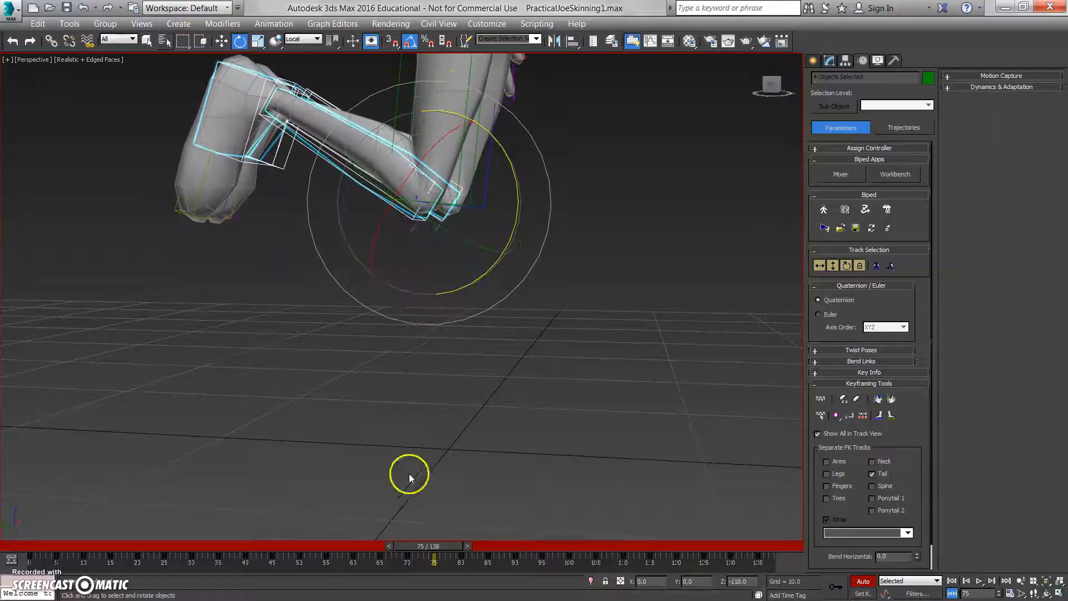
Rotate both thighs backward at frame 80, keeping the calves out of the selection
{"action": "left_click_drag", "start_coordinate": [424, 546], "coordinate": [457, 551]}
{"action": "key", "text": "e"}
{"action": "middle_click_drag", "start_coordinate": [522, 450], "coordinate": [524, 362], "text": "alt"}
{"action": "key", "text": "Page_Up"}
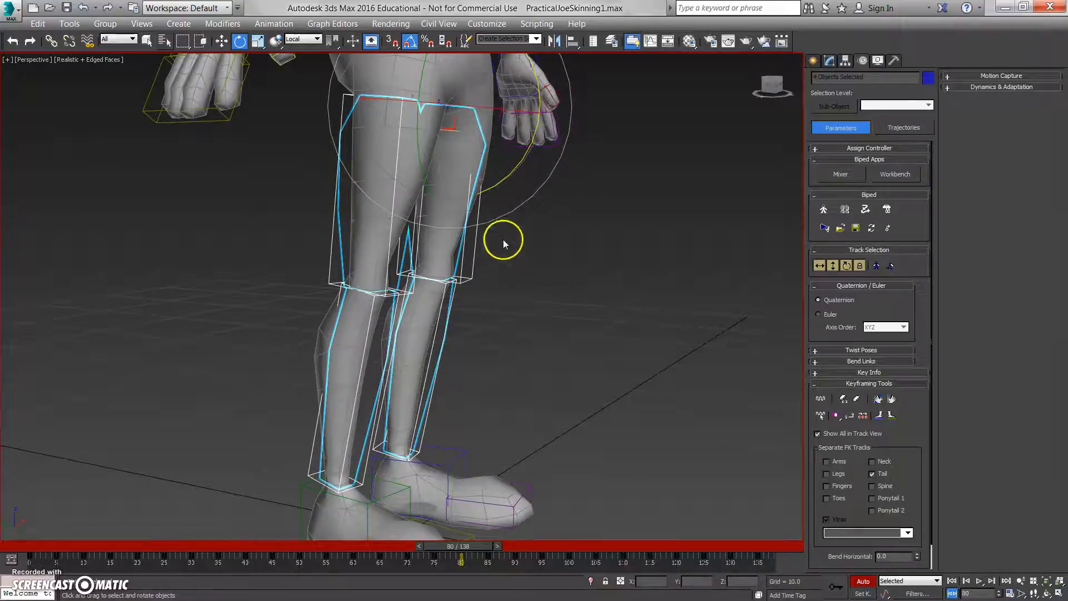
{"action": "left_click_drag", "start_coordinate": [502, 181], "coordinate": [493, 199]}
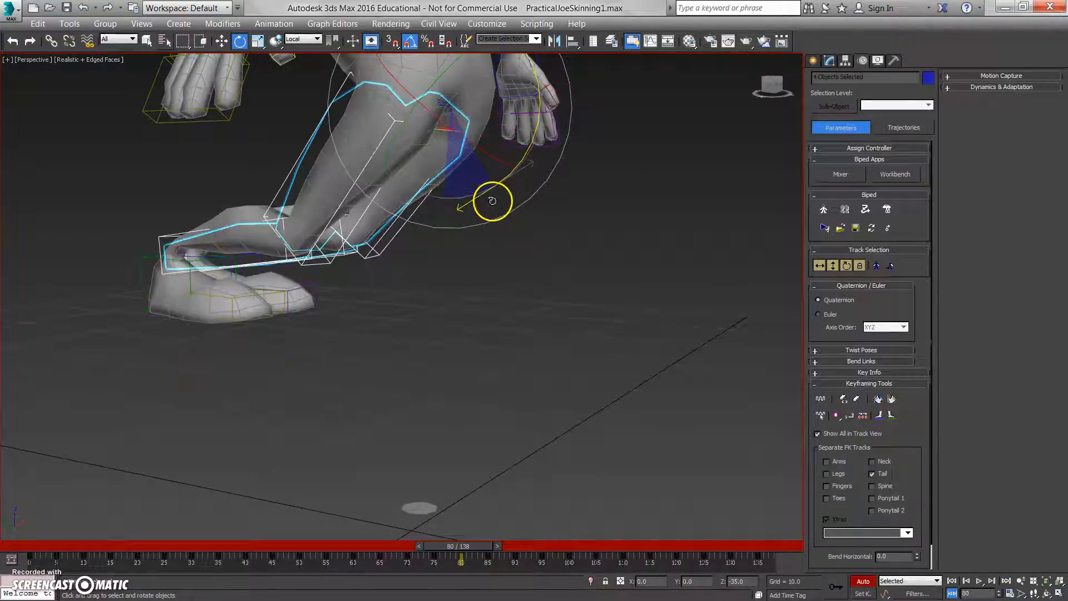
{"action": "key", "text": "ctrl+z"}
{"action": "left_click_drag", "start_coordinate": [440, 372], "coordinate": [356, 379], "text": "alt"}
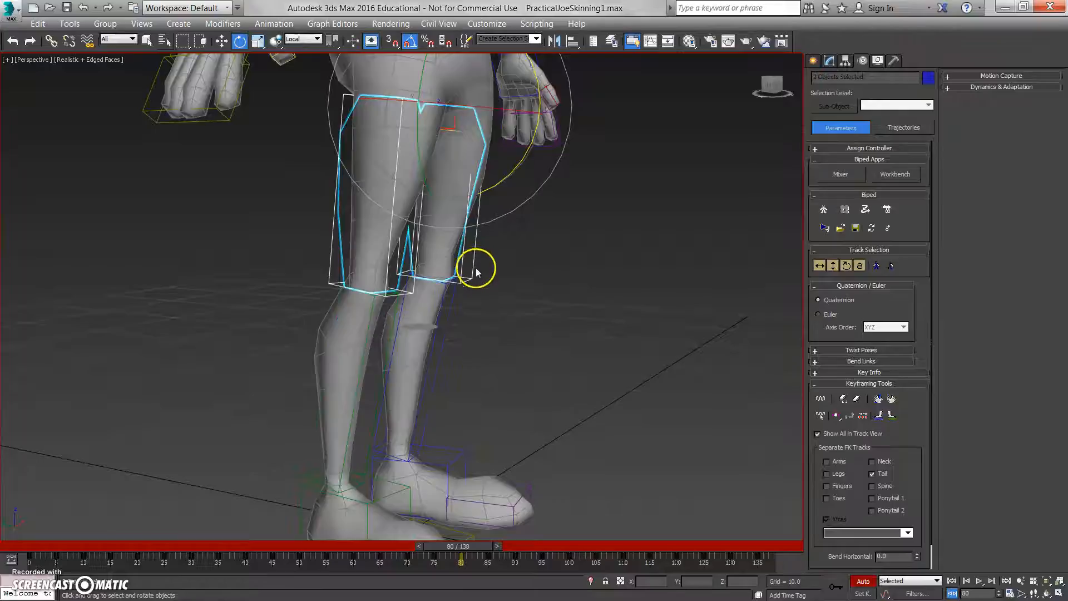
{"action": "middle_click_drag", "start_coordinate": [558, 229], "coordinate": [535, 227], "text": "alt"}
{"action": "middle_click_drag", "start_coordinate": [335, 249], "coordinate": [441, 241], "text": "alt"}
{"action": "left_click_drag", "start_coordinate": [511, 232], "coordinate": [498, 260]}
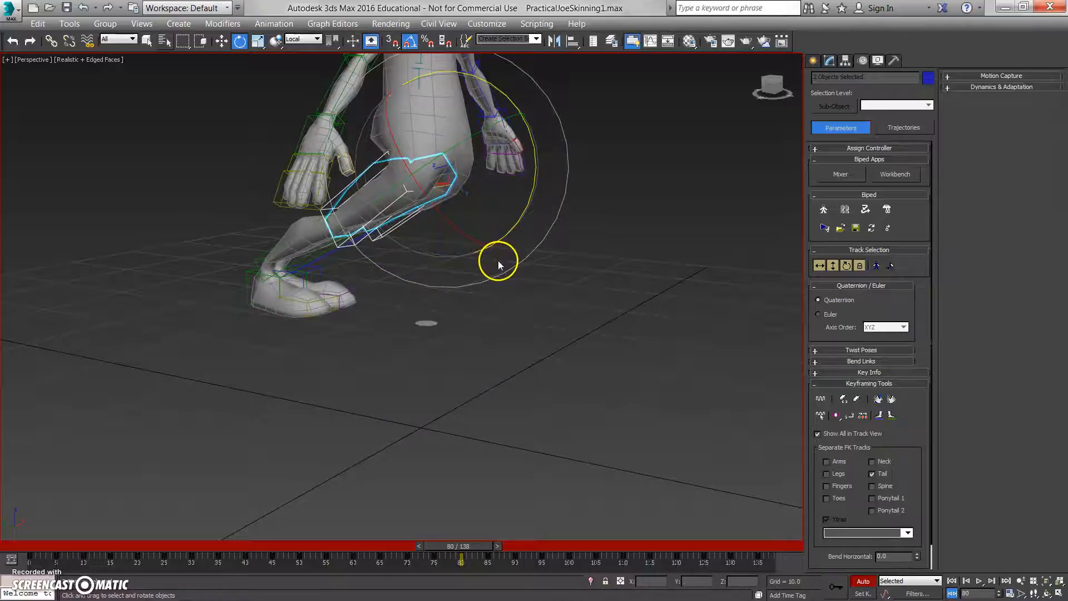
Rotate both thighs forward 50 degrees about Z at frame 85 and advance to frame 90
{"action": "key", "text": "period"}
{"action": "left_click_drag", "start_coordinate": [522, 218], "coordinate": [529, 186]}
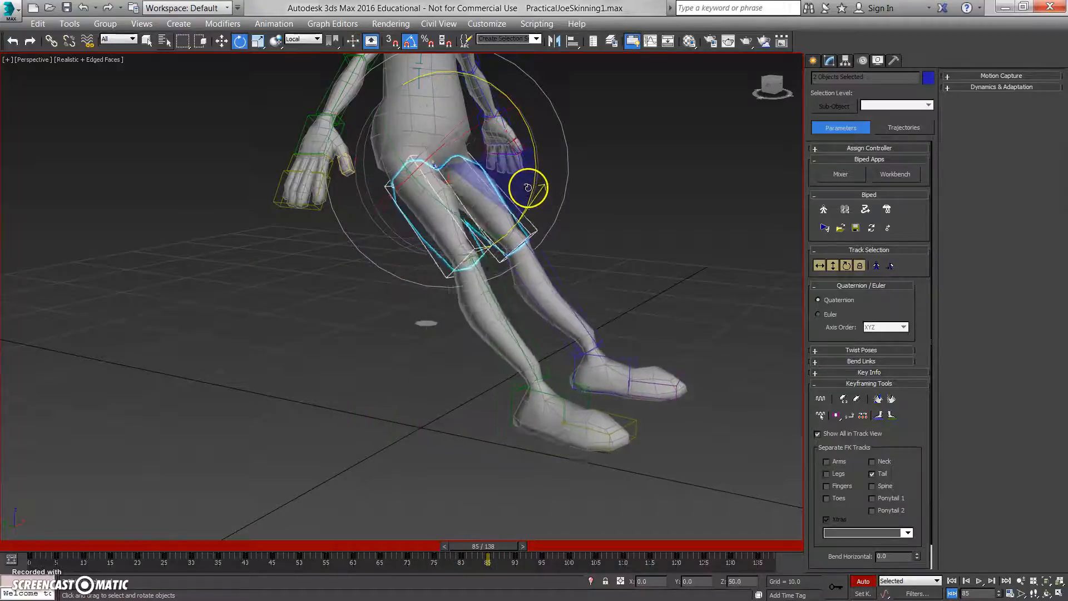
{"action": "key", "text": "period"}
Rotate both thighs into another test pose at frame 90 and advance to frame 100
{"action": "middle_click_drag", "start_coordinate": [469, 284], "coordinate": [406, 258], "text": "alt"}
{"action": "mouse_move", "coordinate": [398, 244]}
{"action": "left_mouse_down"}
{"action": "mouse_move", "coordinate": [389, 226]}
{"action": "mouse_move", "coordinate": [401, 244]}
{"action": "left_mouse_up"}
{"action": "key", "text": "period"}
{"action": "key", "text": "period"}
Pose a stride at frame 100 by rotating the left thigh forward and the right thigh backward
{"action": "middle_click_drag", "start_coordinate": [437, 263], "coordinate": [497, 267], "text": "alt"}
{"action": "left_click", "coordinate": [472, 247]}
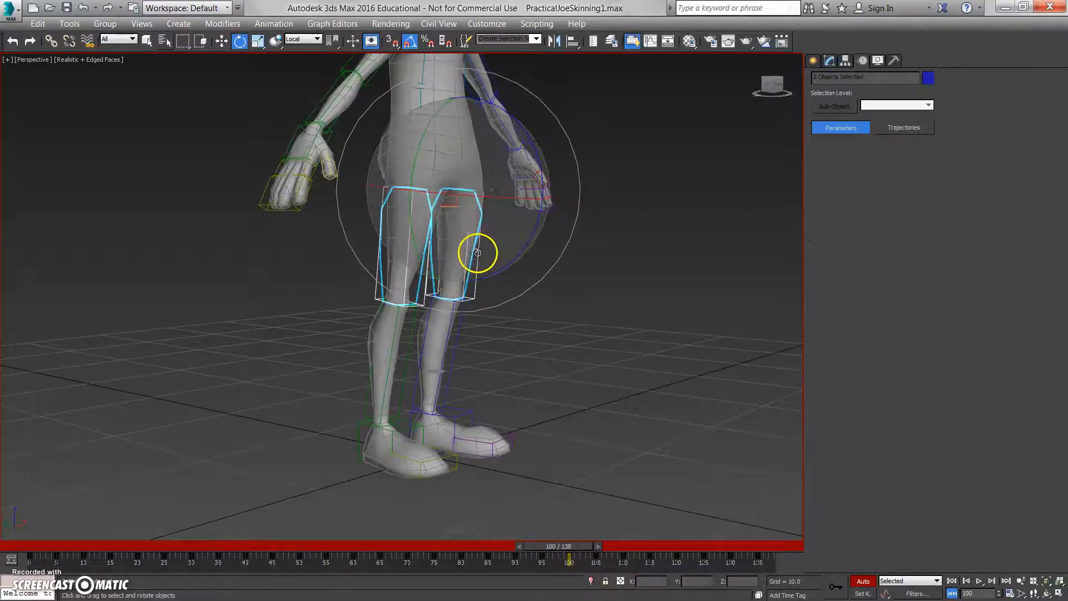
{"action": "left_click_drag", "start_coordinate": [508, 262], "coordinate": [524, 239]}
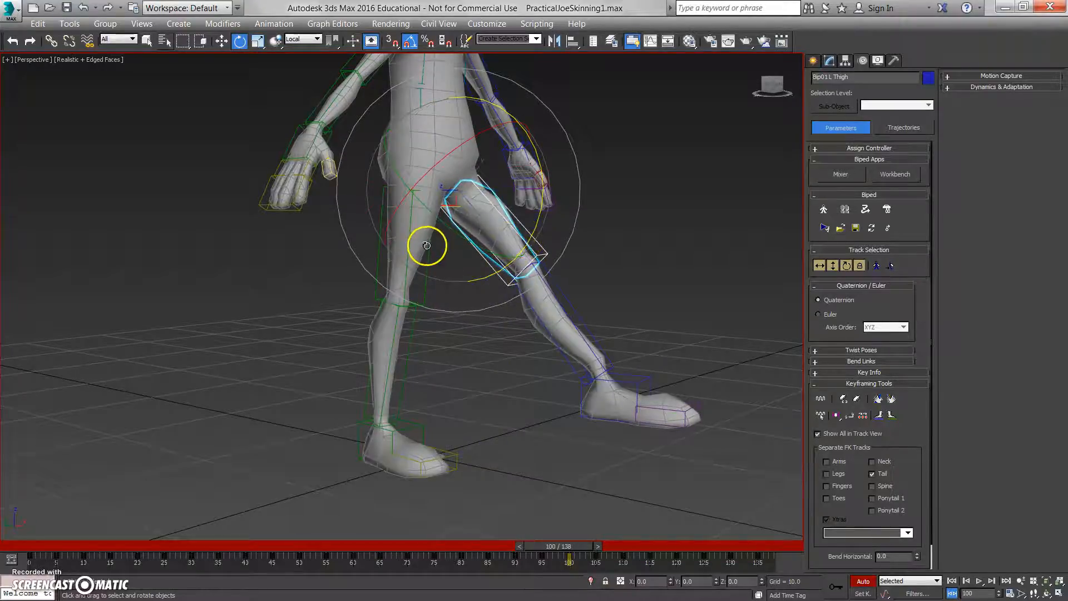
{"action": "left_click", "coordinate": [426, 245]}
{"action": "left_click_drag", "start_coordinate": [456, 243], "coordinate": [458, 272]}
Pose the opposite stride at frame 105, rotating the right thigh forward and the left thigh backward
{"action": "middle_click_drag", "start_coordinate": [461, 286], "coordinate": [574, 484], "text": "alt"}
{"action": "left_click_drag", "start_coordinate": [569, 550], "coordinate": [599, 547]}
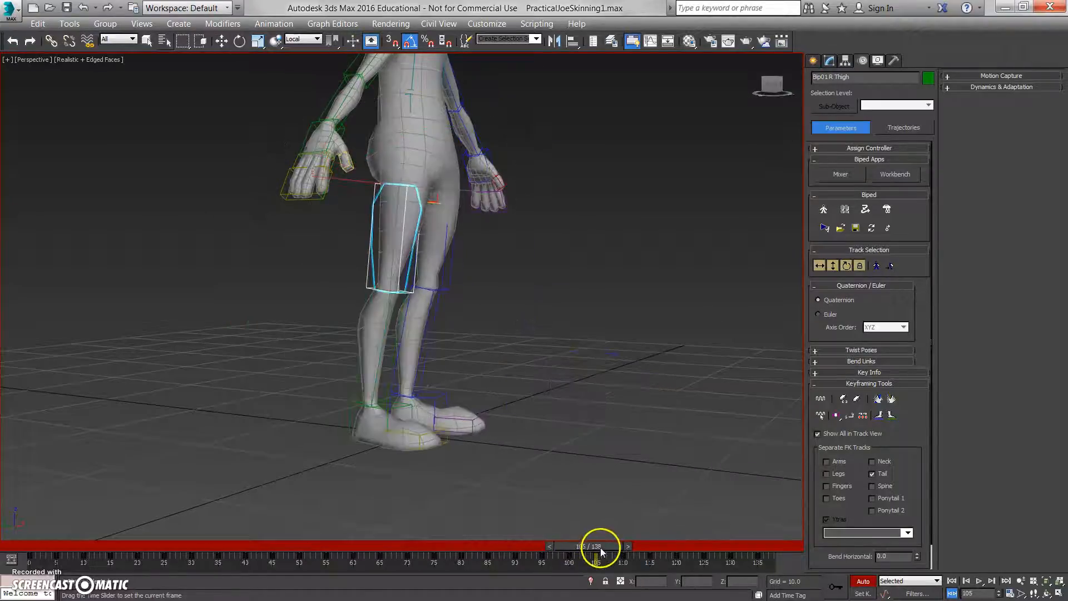
{"action": "left_click_drag", "start_coordinate": [453, 253], "coordinate": [444, 281]}
{"action": "left_click", "coordinate": [427, 274]}
{"action": "middle_click_drag", "start_coordinate": [511, 298], "coordinate": [572, 449], "text": "alt"}
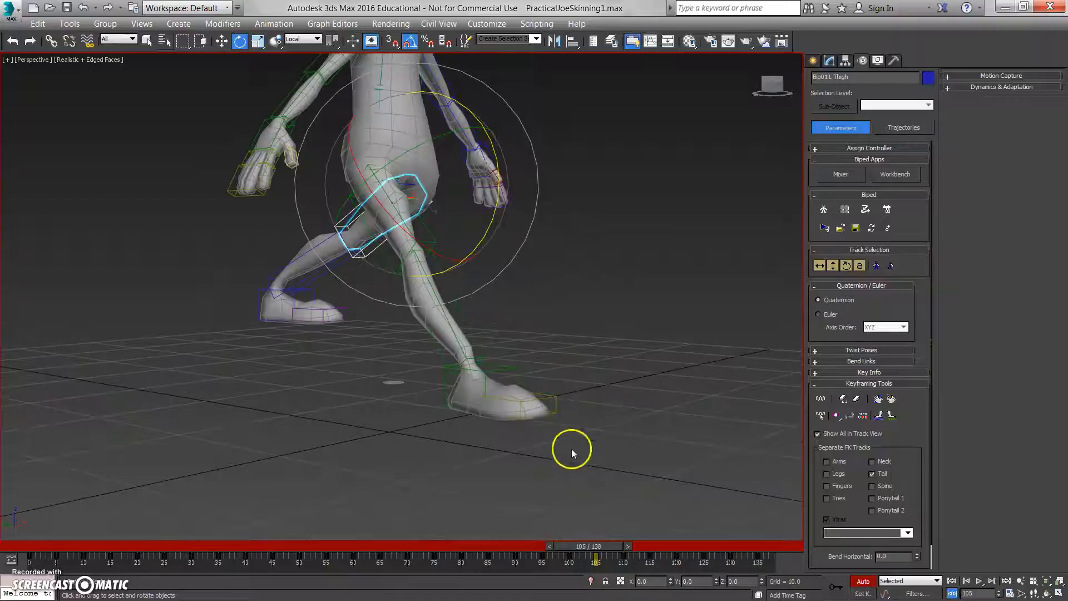
Extend the animation time range to end at frame 154
{"action": "right_click_drag", "start_coordinate": [629, 556], "coordinate": [544, 566], "text": "ctrl+alt"}
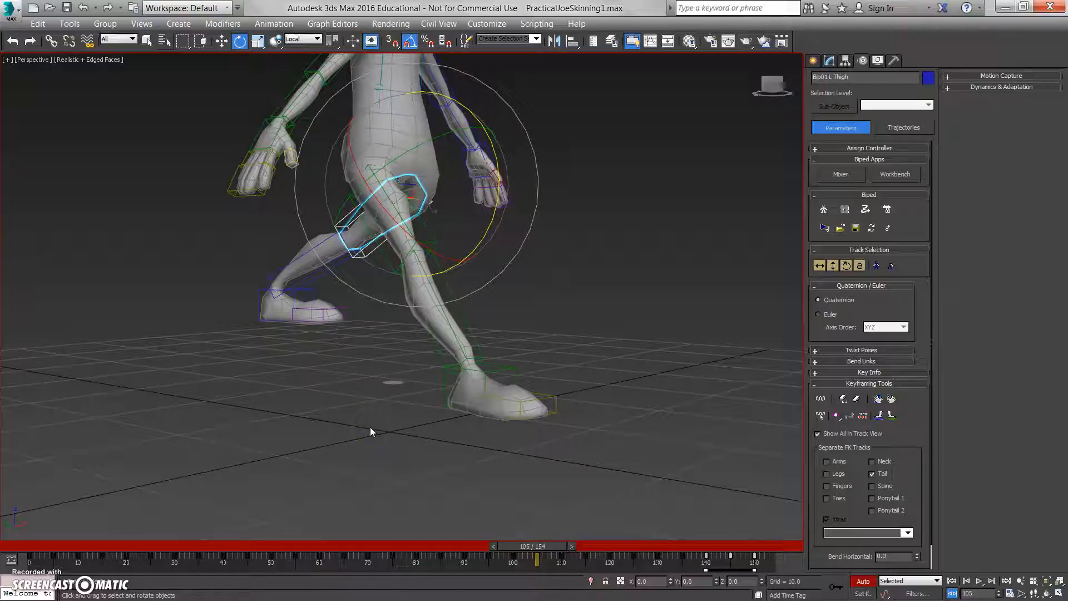
{"action": "middle_click_drag", "start_coordinate": [409, 399], "coordinate": [462, 362], "text": "alt"}
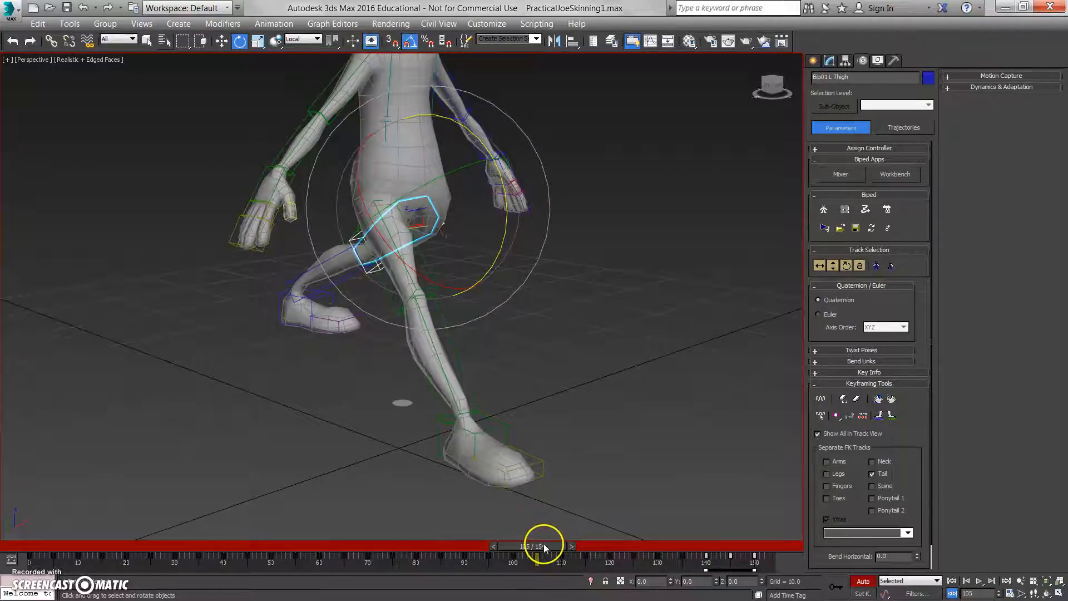
{"action": "middle_click_drag", "start_coordinate": [530, 443], "coordinate": [574, 431], "text": "alt"}
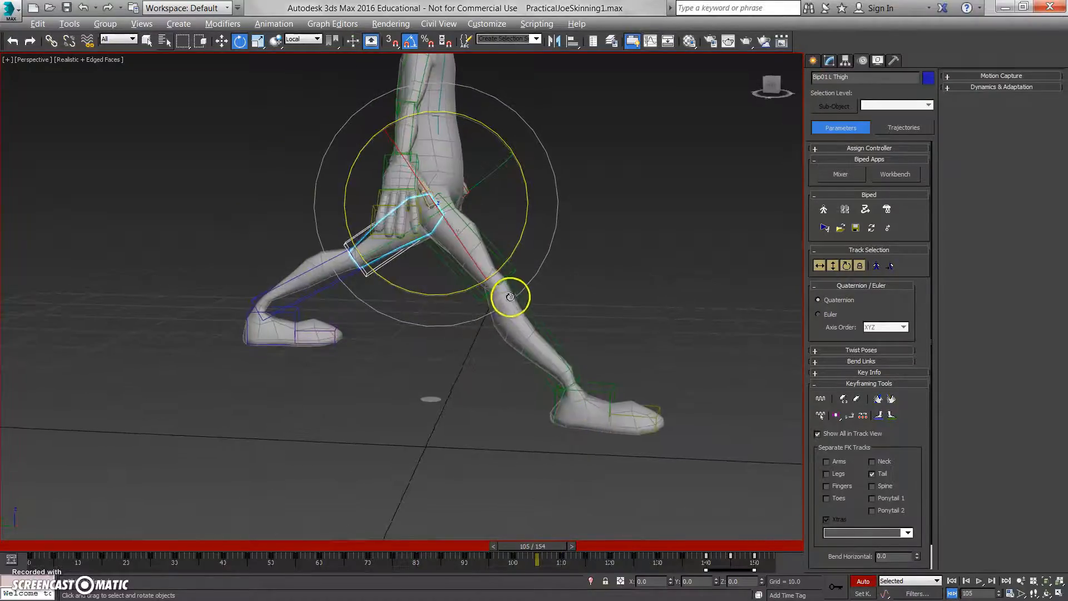
Rotate the left thigh backward at frame 105 to adjust the rear leg of the stride pose
{"action": "middle_click_drag", "start_coordinate": [510, 296], "coordinate": [524, 289], "text": "alt"}
{"action": "left_click_drag", "start_coordinate": [459, 291], "coordinate": [428, 296]}
{"action": "middle_click_drag", "start_coordinate": [426, 296], "coordinate": [443, 317], "text": "alt"}
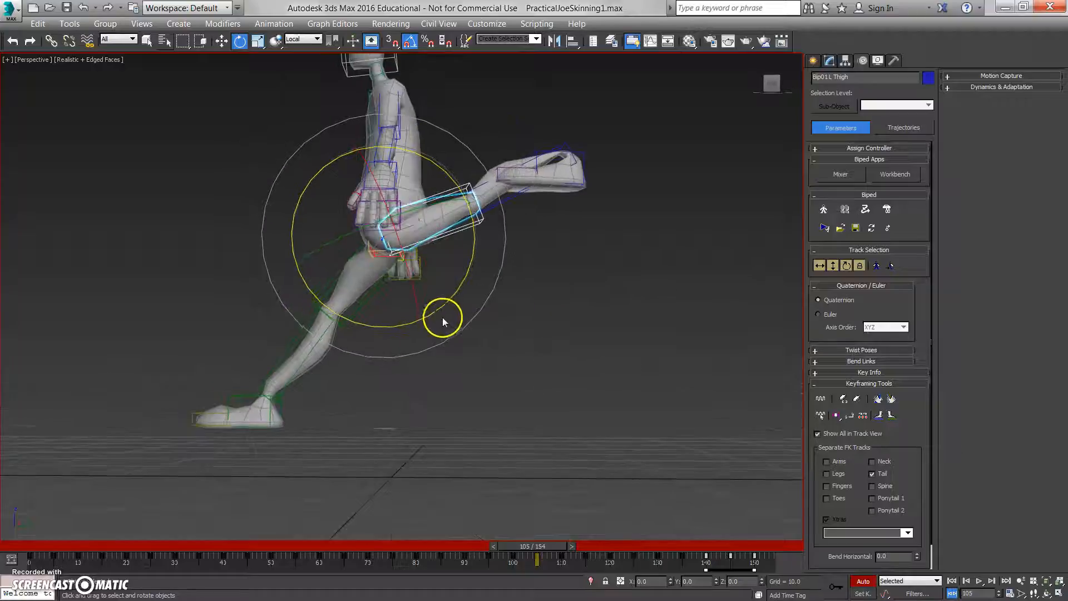
{"action": "left_click_drag", "start_coordinate": [442, 317], "coordinate": [458, 318]}
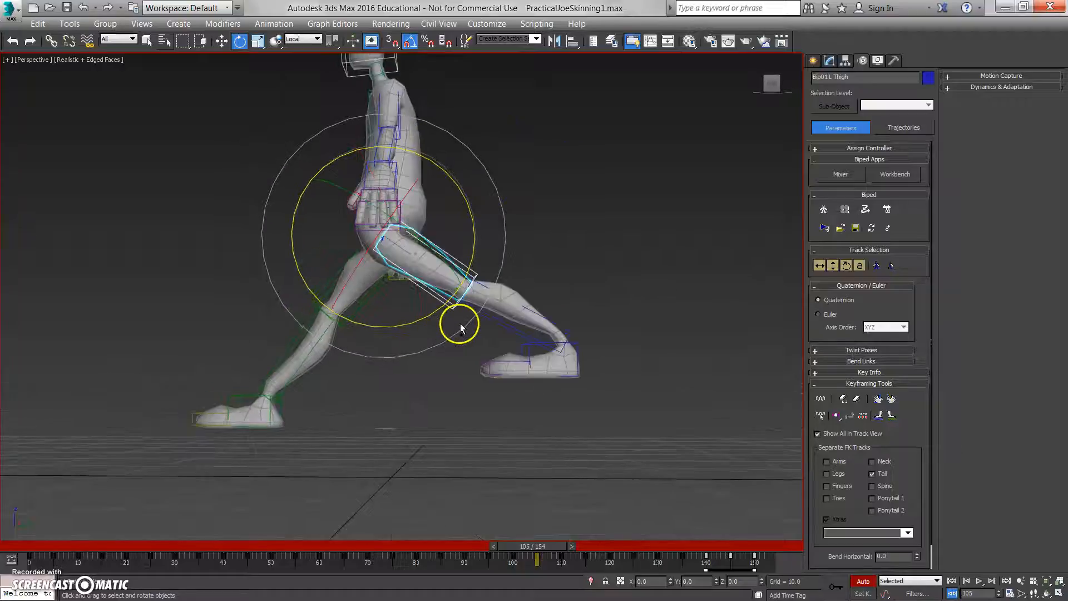
Try bending the left foot sharply at frame 105, inspect the ankle deformation, and undo the rotation
{"action": "left_click", "coordinate": [526, 346]}
{"action": "left_click", "coordinate": [500, 354]}
{"action": "left_click_drag", "start_coordinate": [477, 375], "coordinate": [560, 471]}
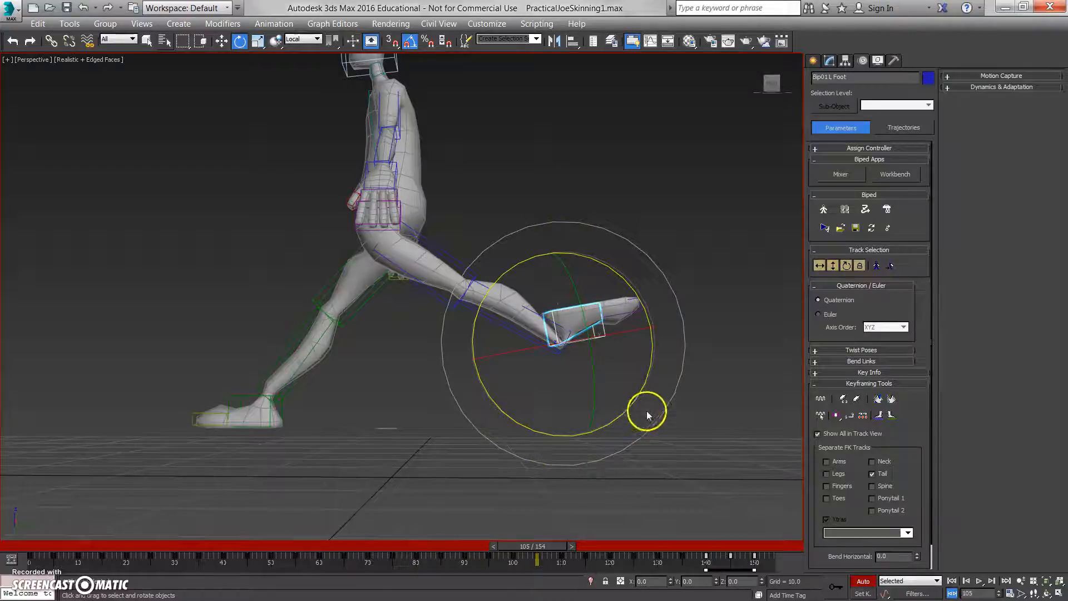
{"action": "middle_click_drag", "start_coordinate": [559, 344], "coordinate": [545, 341]}
{"action": "scroll", "coordinate": [545, 341], "scroll_direction": "up", "scroll_amount": 5}
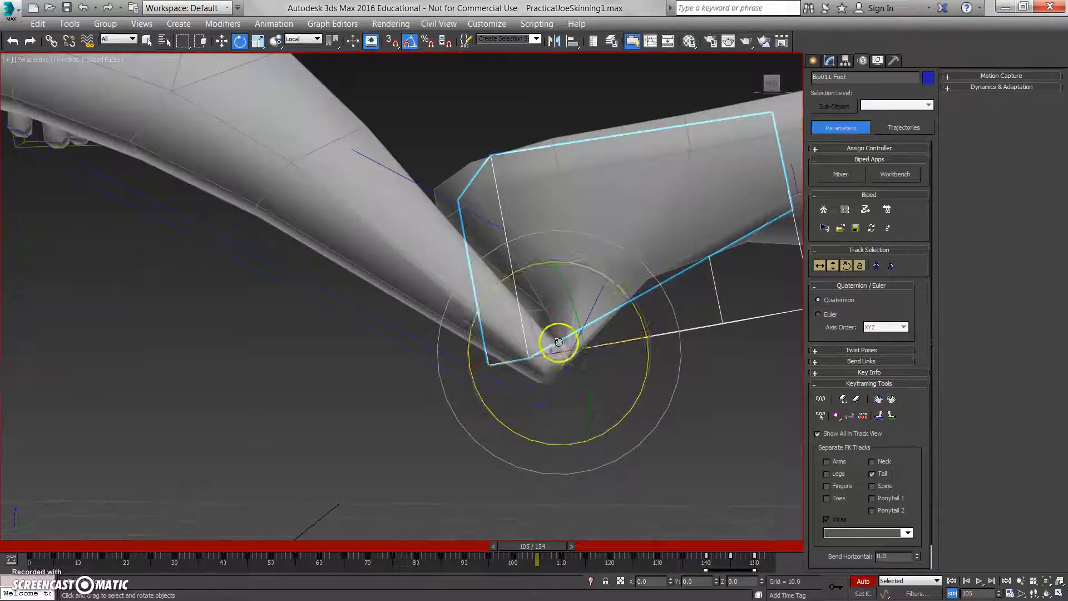
{"action": "scroll", "coordinate": [557, 364], "scroll_direction": "down", "scroll_amount": 6}
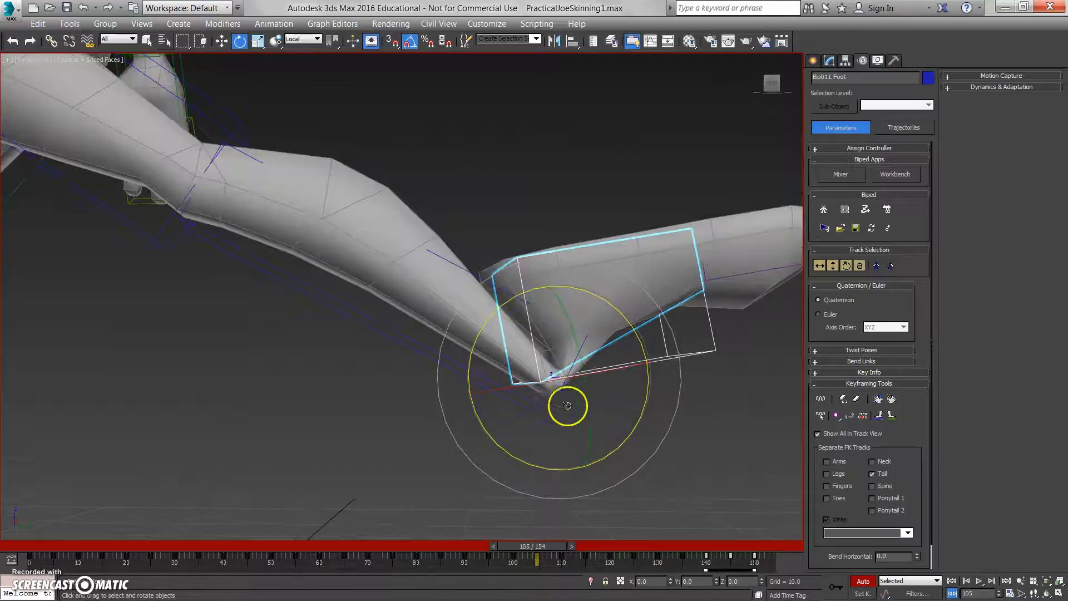
{"action": "scroll", "coordinate": [589, 373], "scroll_direction": "down", "scroll_amount": 4}
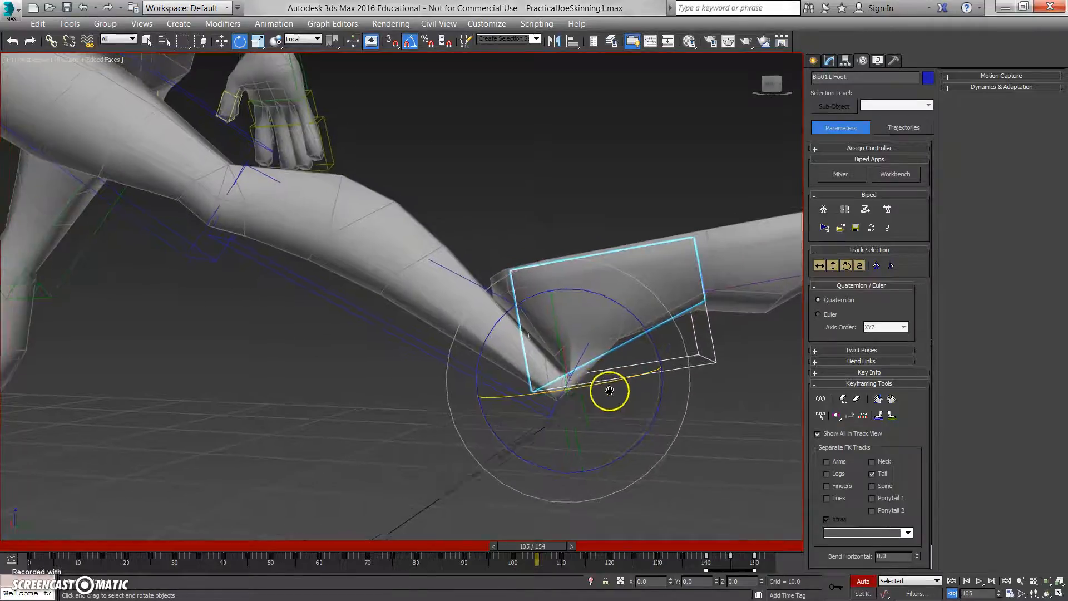
{"action": "key", "text": "ctrl+z"}
{"action": "middle_click_drag", "start_coordinate": [566, 401], "coordinate": [572, 464], "text": "alt"}
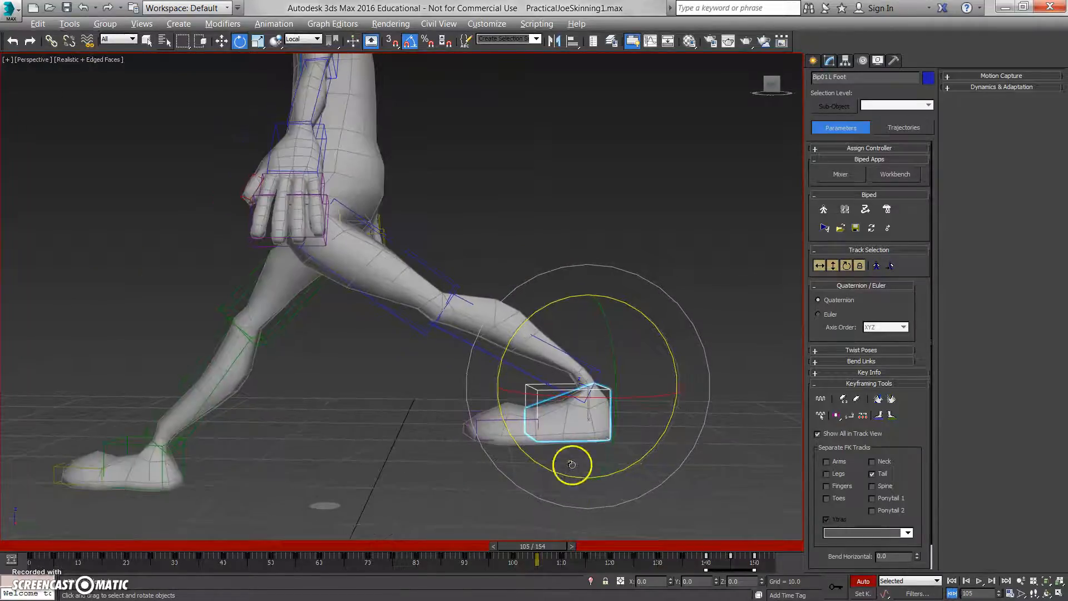
Advance to frame 120 and switch to wireframe display to examine the hips and the pelvis bone
{"action": "left_click_drag", "start_coordinate": [550, 548], "coordinate": [572, 545]}
{"action": "middle_click_drag", "start_coordinate": [516, 444], "coordinate": [601, 444]}
{"action": "scroll", "coordinate": [552, 340], "scroll_direction": "down", "scroll_amount": 3}
{"action": "left_click_drag", "start_coordinate": [575, 543], "coordinate": [610, 555]}
{"action": "key", "text": "e"}
{"action": "middle_click_drag", "start_coordinate": [607, 501], "coordinate": [484, 313], "text": "alt"}
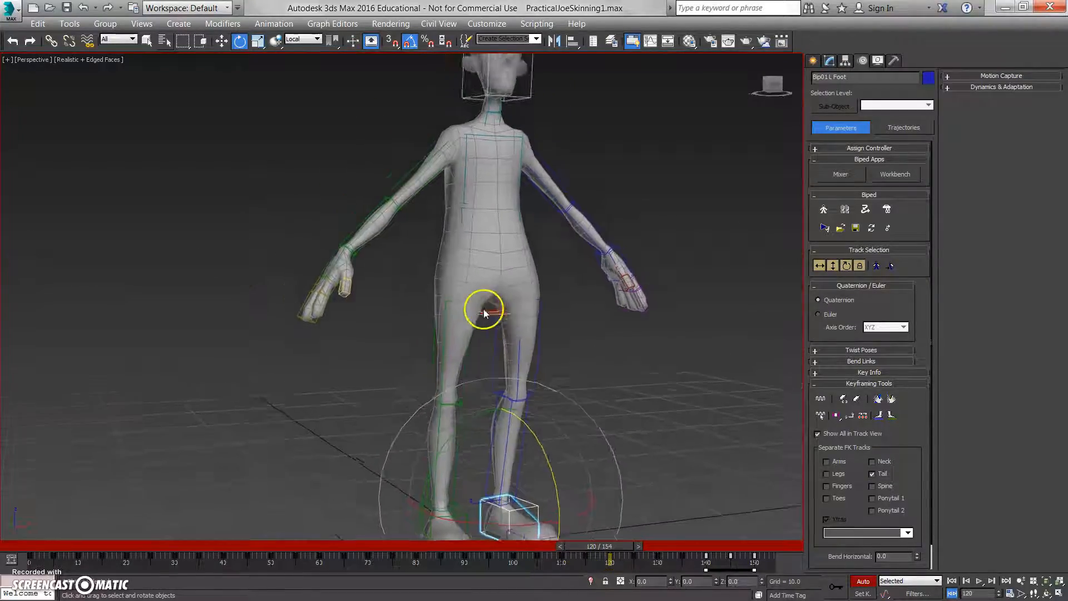
{"action": "scroll", "coordinate": [484, 310], "scroll_direction": "up", "scroll_amount": 4}
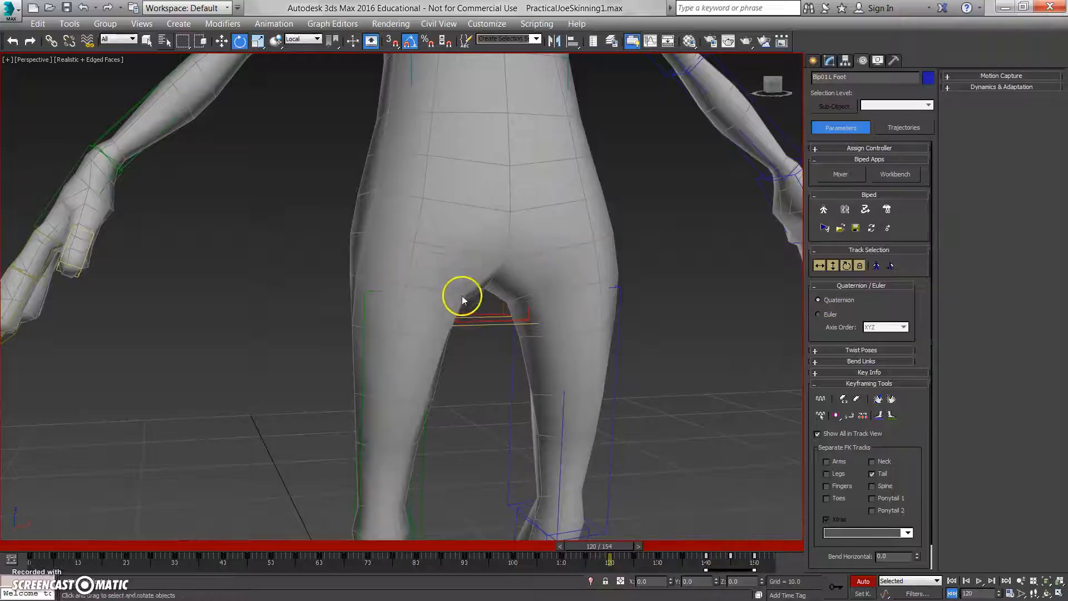
{"action": "key", "text": "F3"}
{"action": "scroll", "coordinate": [485, 367], "scroll_direction": "down", "scroll_amount": 4}
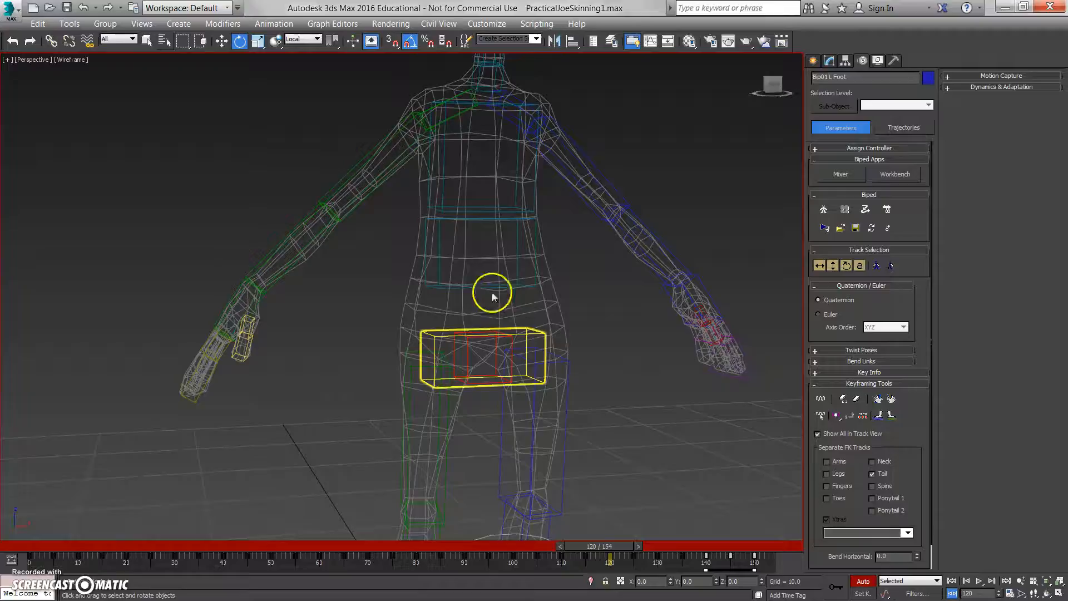
Select the biped's head bone in wireframe and restore the shaded display with edged faces
{"action": "middle_click_drag", "start_coordinate": [494, 88], "coordinate": [463, 433]}
{"action": "scroll", "coordinate": [470, 337], "scroll_direction": "up", "scroll_amount": 4}
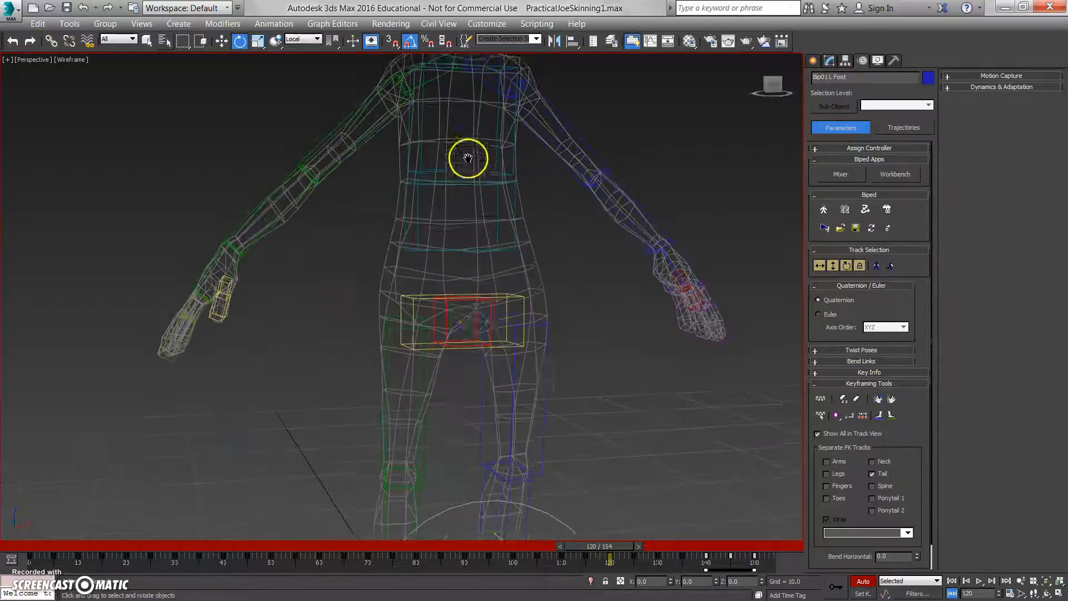
{"action": "scroll", "coordinate": [465, 354], "scroll_direction": "down", "scroll_amount": 5}
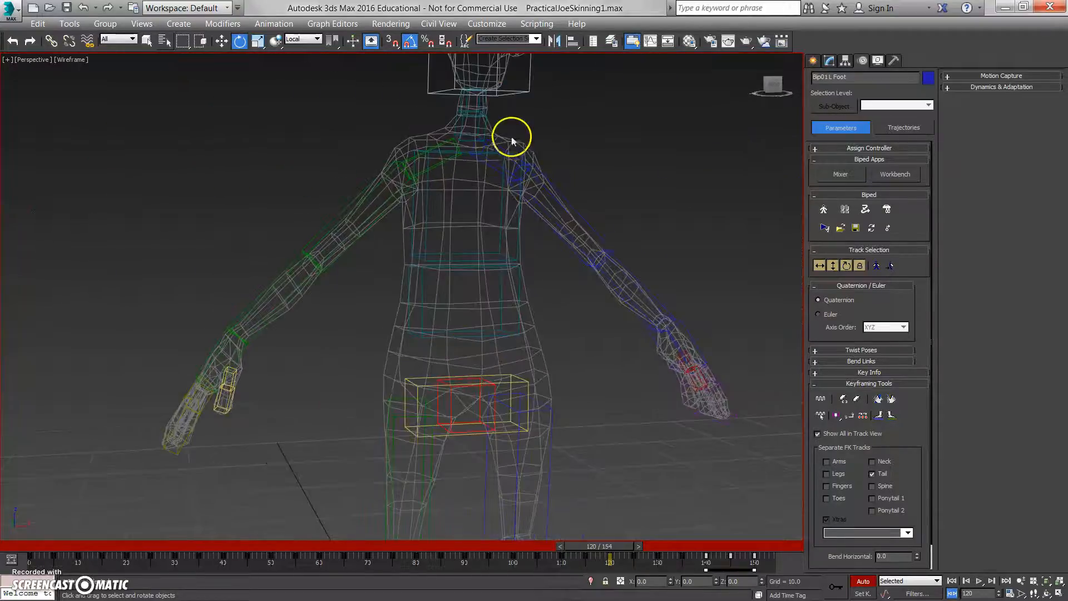
{"action": "scroll", "coordinate": [493, 178], "scroll_direction": "up", "scroll_amount": 4}
{"action": "left_click", "coordinate": [486, 175]}
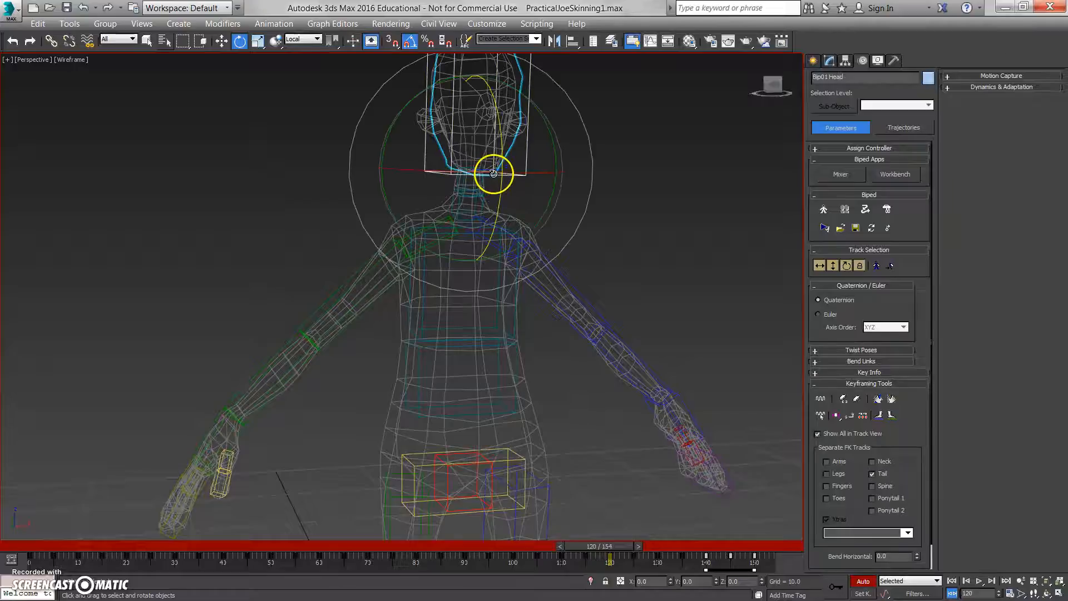
{"action": "key", "text": "F3"}
Scrub through the earlier arm and hand poses to find where the head poses should start
{"action": "scroll", "coordinate": [553, 287], "scroll_direction": "down", "scroll_amount": 2}
{"action": "left_click_drag", "start_coordinate": [105, 544], "coordinate": [276, 549]}
{"action": "key", "text": "e"}
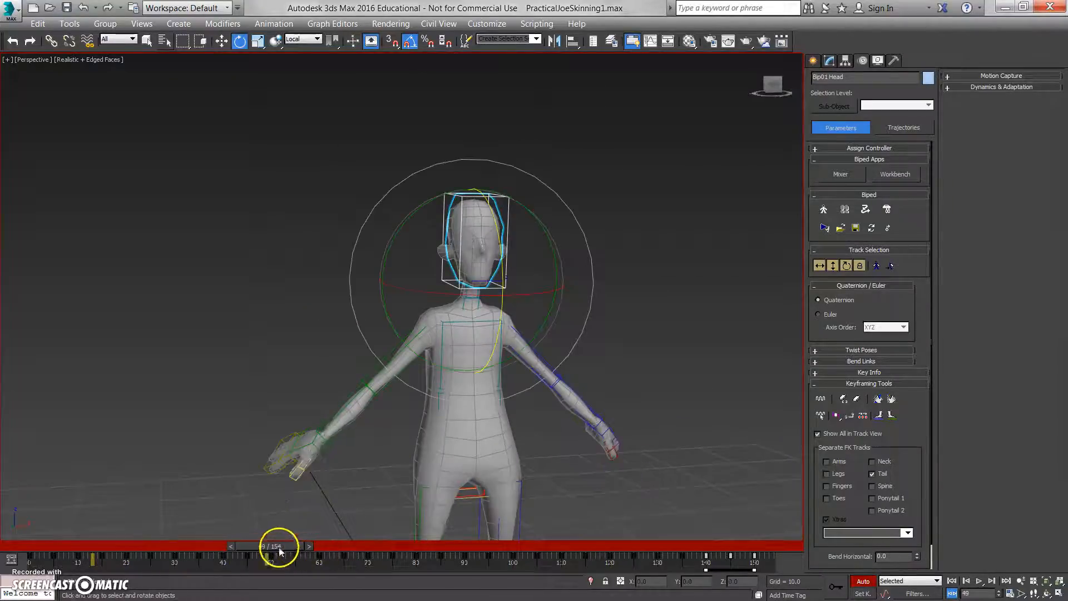
{"action": "middle_click_drag", "start_coordinate": [384, 378], "coordinate": [393, 284]}
{"action": "left_click_drag", "start_coordinate": [280, 546], "coordinate": [225, 545]}
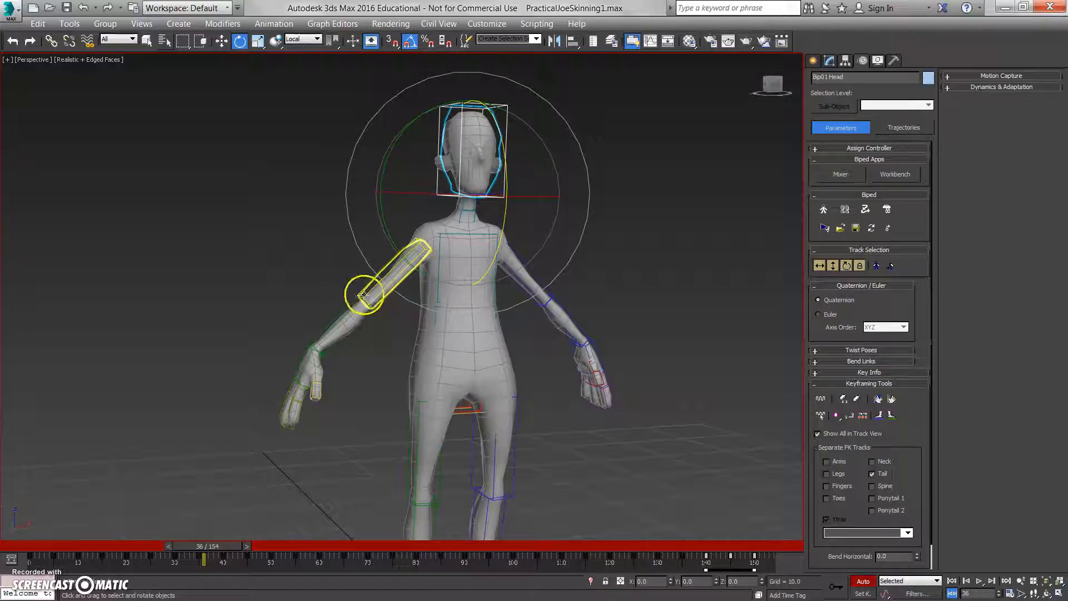
{"action": "left_click_drag", "start_coordinate": [237, 546], "coordinate": [375, 549]}
{"action": "key", "text": "e"}
Rotate the head about its different axes into test poses on successive keys from frame 75 to frame 100
{"action": "scroll", "coordinate": [512, 243], "scroll_direction": "up", "scroll_amount": 4}
{"action": "middle_click_drag", "start_coordinate": [377, 258], "coordinate": [497, 304]}
{"action": "left_click_drag", "start_coordinate": [526, 300], "coordinate": [515, 330]}
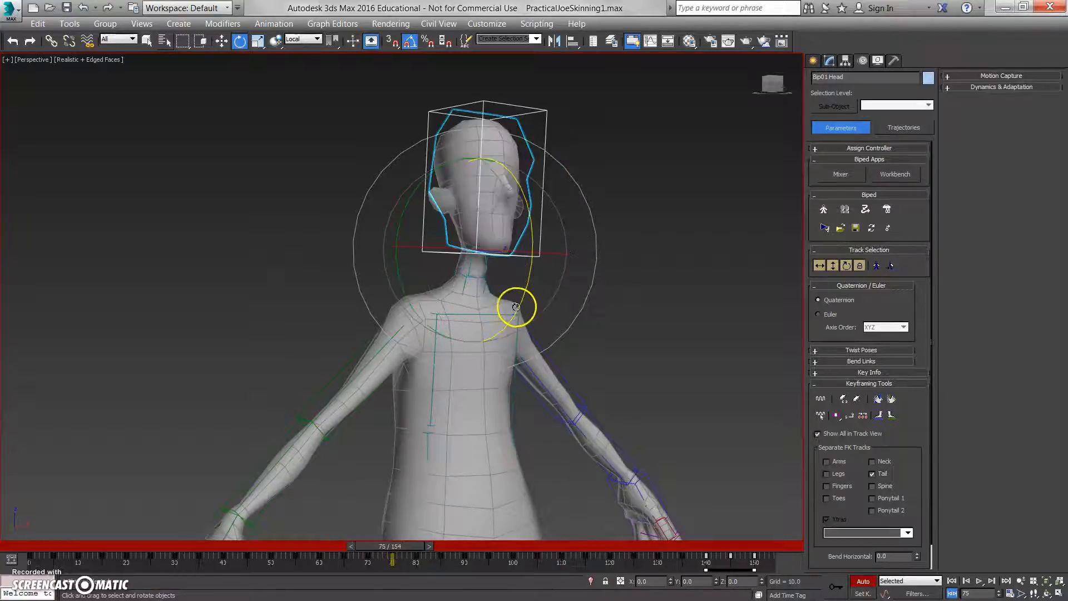
{"action": "left_click_drag", "start_coordinate": [518, 305], "coordinate": [461, 305]}
{"action": "left_click_drag", "start_coordinate": [397, 290], "coordinate": [415, 317]}
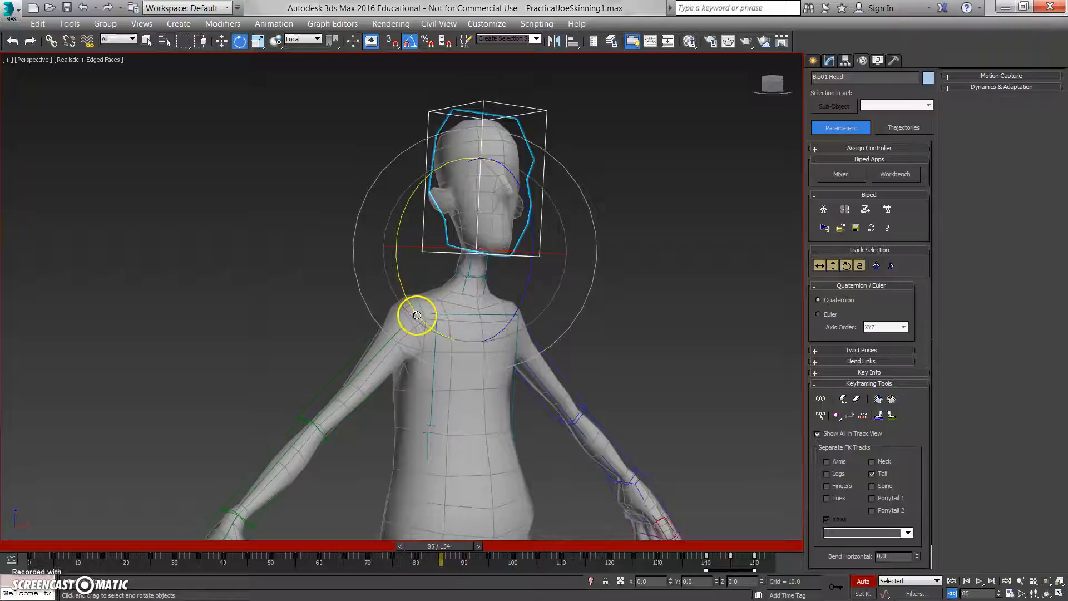
{"action": "left_click_drag", "start_coordinate": [418, 310], "coordinate": [408, 293]}
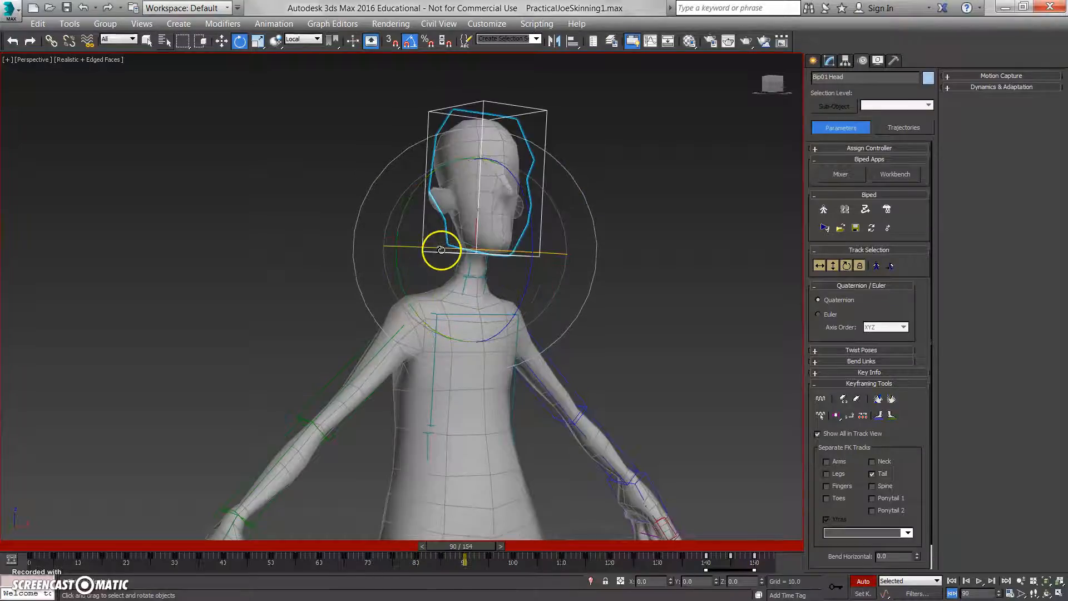
{"action": "mouse_move", "coordinate": [441, 248]}
{"action": "left_mouse_down"}
{"action": "mouse_move", "coordinate": [407, 253]}
{"action": "mouse_move", "coordinate": [460, 252]}
{"action": "left_mouse_up"}
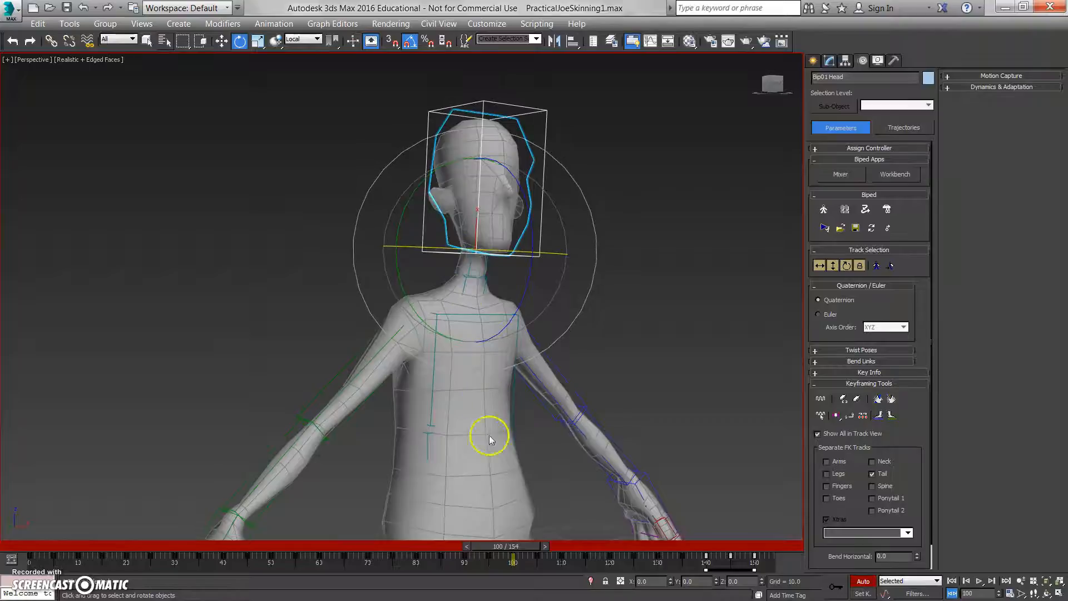
Rotate the upper neck bone (Bip01 Neck1) into tilted test poses on keys every five frames, starting from frame 110
{"action": "left_click_drag", "start_coordinate": [502, 551], "coordinate": [554, 548]}
{"action": "key", "text": "e"}
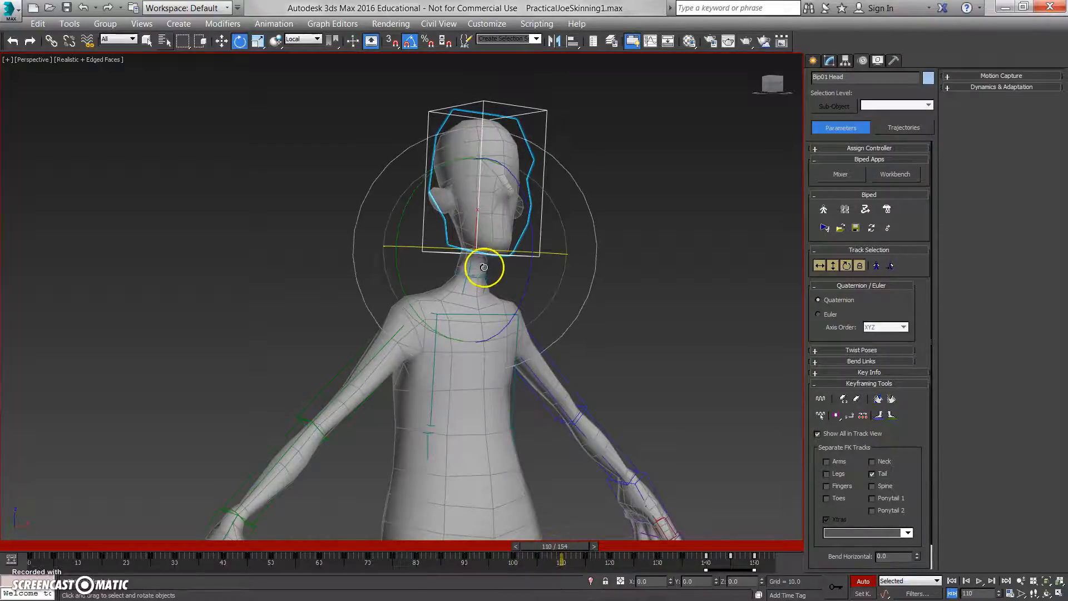
{"action": "left_click", "coordinate": [484, 267]}
{"action": "scroll", "coordinate": [485, 266], "scroll_direction": "up", "scroll_amount": 3}
{"action": "scroll", "coordinate": [484, 264], "scroll_direction": "down", "scroll_amount": 5}
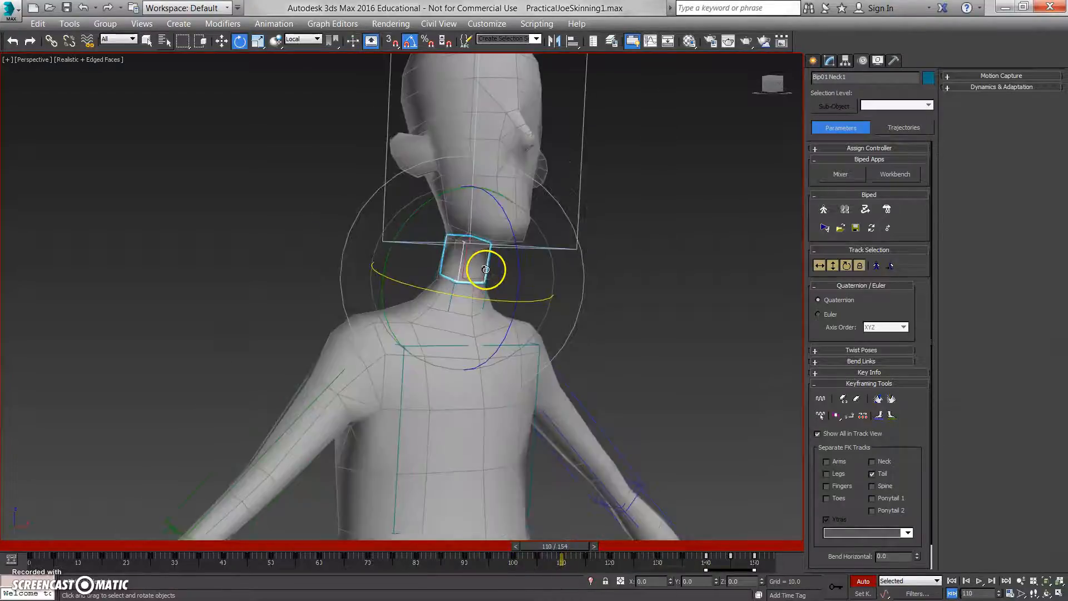
{"action": "scroll", "coordinate": [486, 272], "scroll_direction": "up", "scroll_amount": 5}
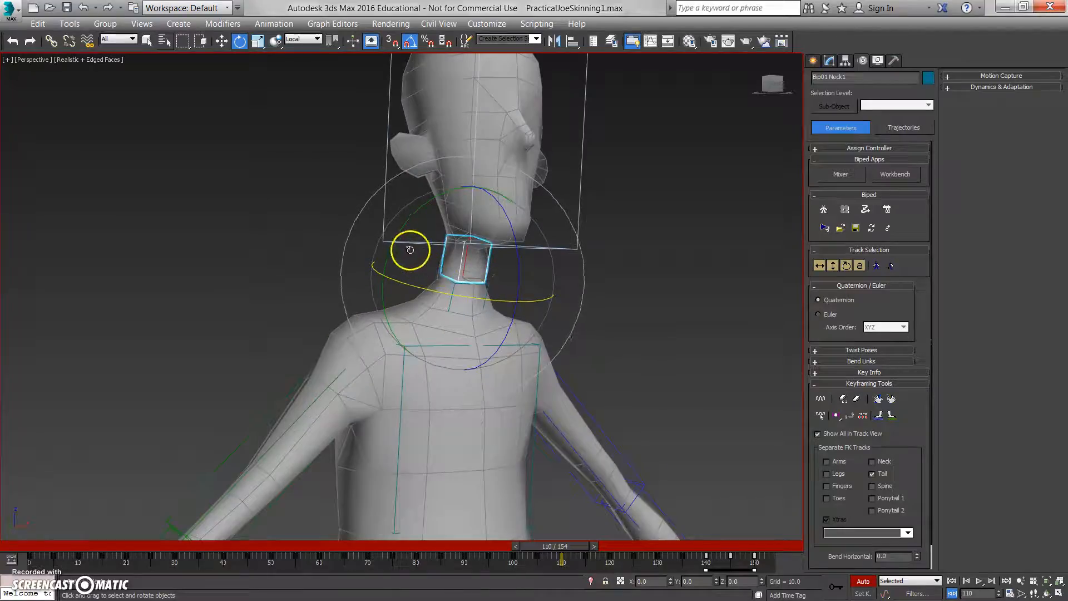
{"action": "mouse_move", "coordinate": [394, 243]}
{"action": "left_mouse_down"}
{"action": "mouse_move", "coordinate": [394, 262]}
{"action": "mouse_move", "coordinate": [396, 229]}
{"action": "left_mouse_up"}
{"action": "key", "text": "period"}
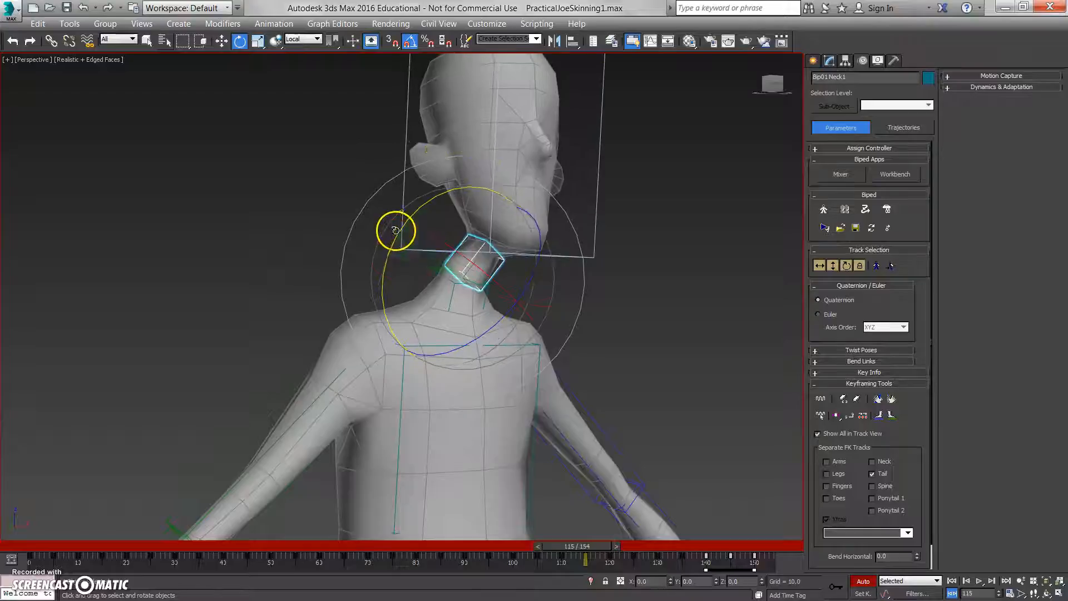
{"action": "key", "text": "period"}
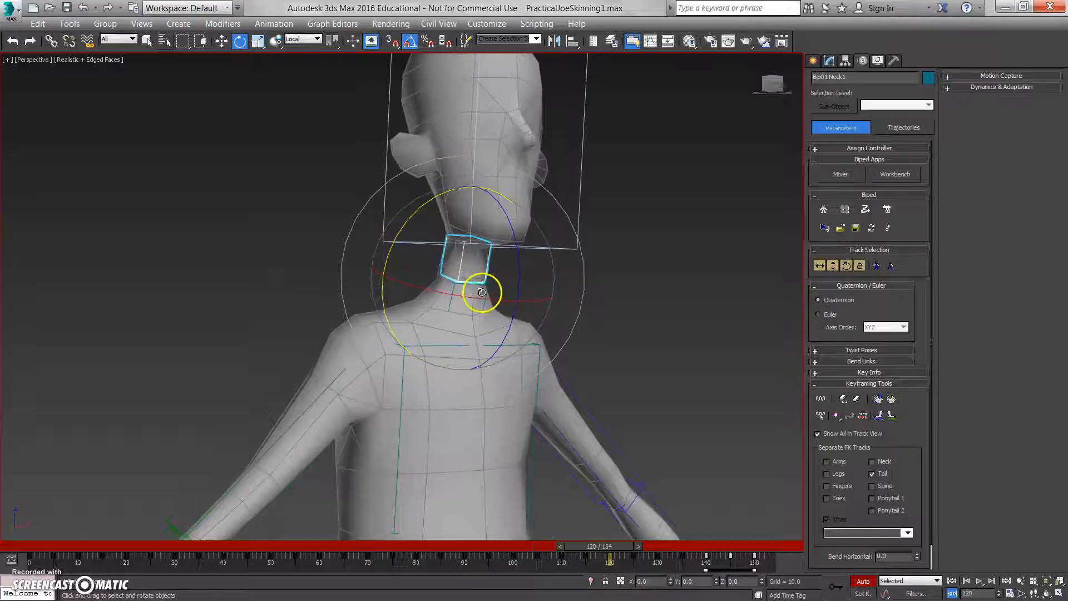
{"action": "mouse_move", "coordinate": [520, 289]}
{"action": "left_mouse_down"}
{"action": "mouse_move", "coordinate": [518, 265]}
{"action": "mouse_move", "coordinate": [522, 296]}
{"action": "mouse_move", "coordinate": [508, 270]}
{"action": "mouse_move", "coordinate": [508, 279]}
{"action": "left_mouse_up"}
{"action": "key", "text": "period"}
{"action": "key", "text": "period"}
Rotate the lower neck bone (Bip01 Neck) into test poses, then check its deformation from the side at frame 135
{"action": "left_click", "coordinate": [487, 288]}
{"action": "key", "text": "period"}
{"action": "mouse_move", "coordinate": [390, 280]}
{"action": "left_mouse_down"}
{"action": "mouse_move", "coordinate": [389, 293]}
{"action": "mouse_move", "coordinate": [390, 273]}
{"action": "left_mouse_up"}
{"action": "key", "text": "period"}
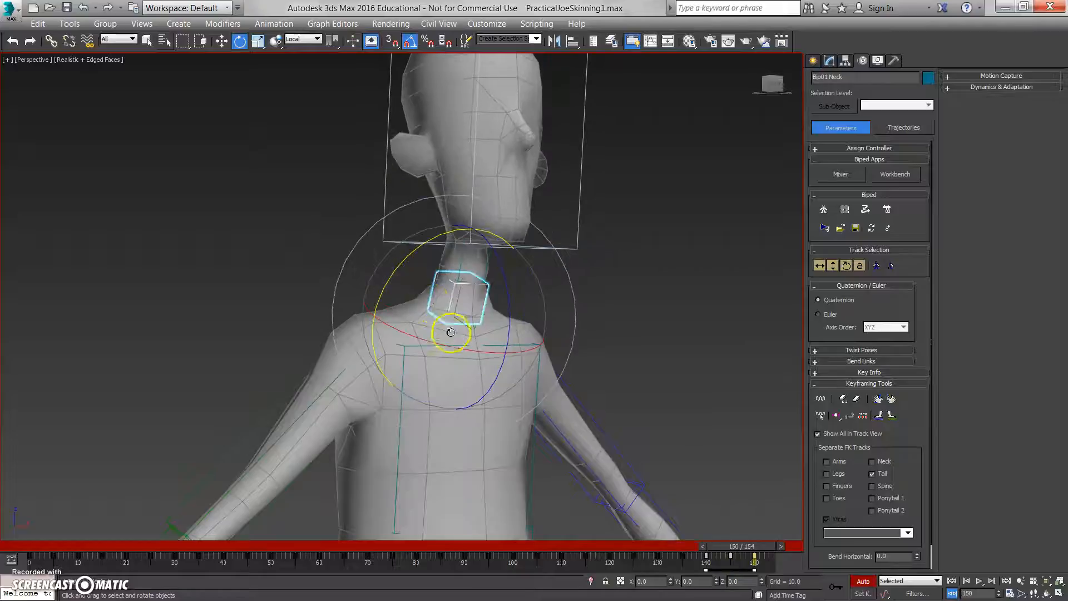
{"action": "middle_click_drag", "start_coordinate": [455, 332], "coordinate": [436, 309], "text": "alt"}
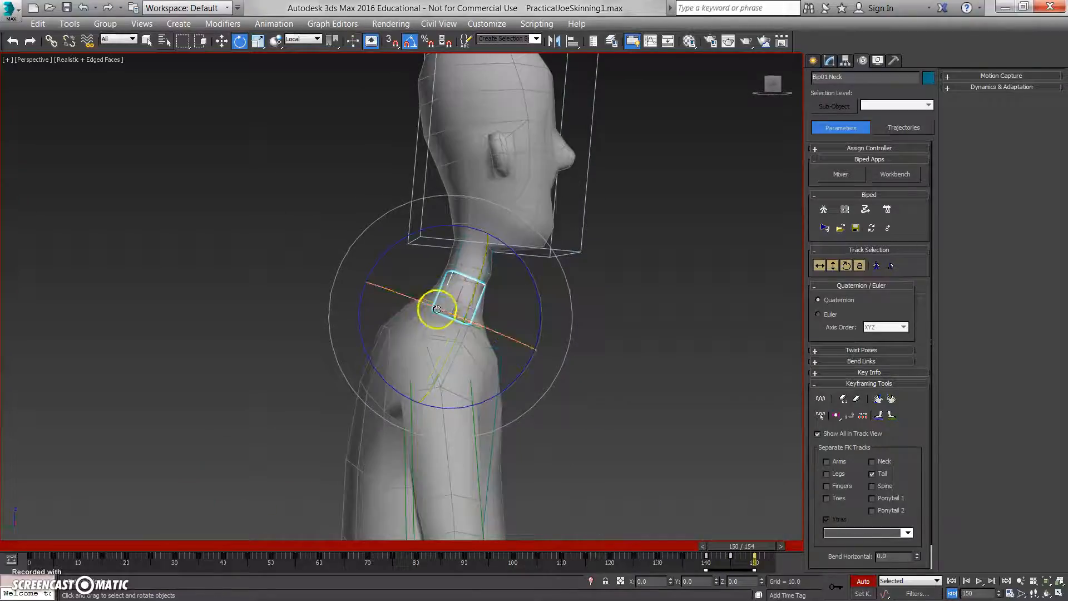
{"action": "left_click_drag", "start_coordinate": [728, 551], "coordinate": [658, 543]}
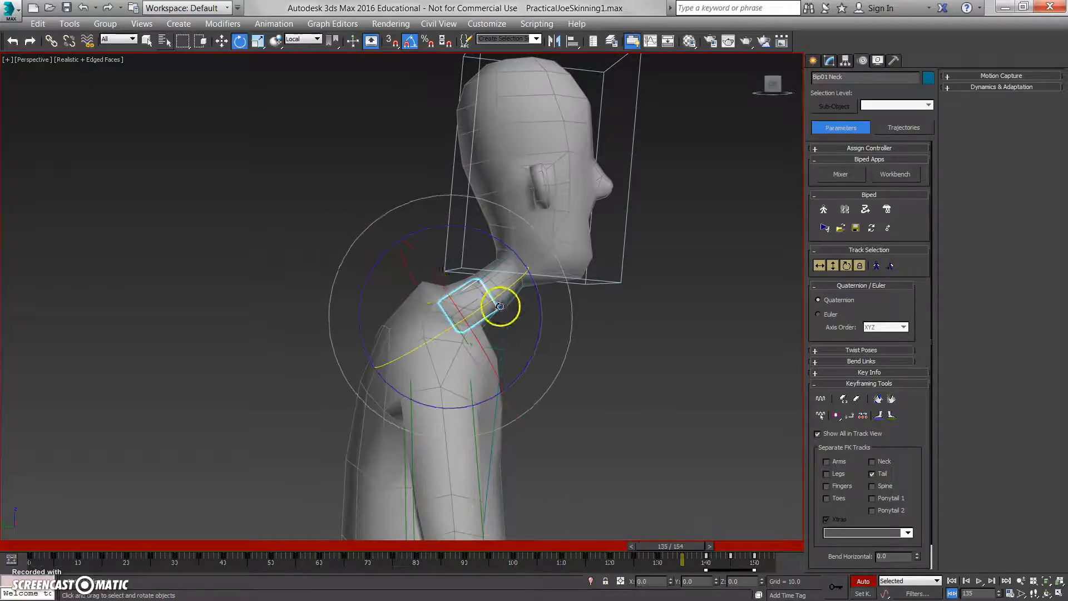
{"action": "middle_click_drag", "start_coordinate": [477, 291], "coordinate": [568, 356], "text": "alt"}
Extend the animation time range to end at frame 185
{"action": "right_click_drag", "start_coordinate": [716, 566], "coordinate": [558, 565], "text": "ctrl+alt"}
{"action": "middle_click_drag", "start_coordinate": [593, 460], "coordinate": [590, 374]}
{"action": "scroll", "coordinate": [590, 370], "scroll_direction": "down", "scroll_amount": 5}
{"action": "middle_click_drag", "start_coordinate": [584, 315], "coordinate": [532, 222]}
{"action": "scroll", "coordinate": [532, 226], "scroll_direction": "up", "scroll_amount": 4}
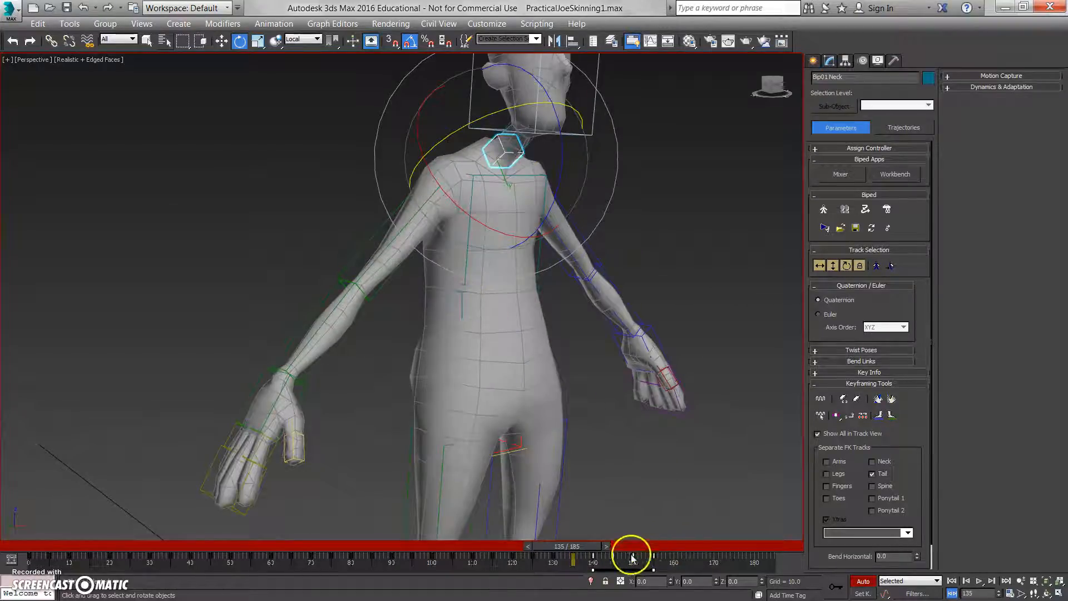
Select all the biped bones and shift their last group of keys to frames 175 through 185
{"action": "scroll", "coordinate": [596, 448], "scroll_direction": "down", "scroll_amount": 6}
{"action": "middle_click_drag", "start_coordinate": [570, 432], "coordinate": [547, 384]}
{"action": "left_click_drag", "start_coordinate": [374, 213], "coordinate": [665, 523]}
{"action": "scroll", "coordinate": [603, 334], "scroll_direction": "up", "scroll_amount": 5}
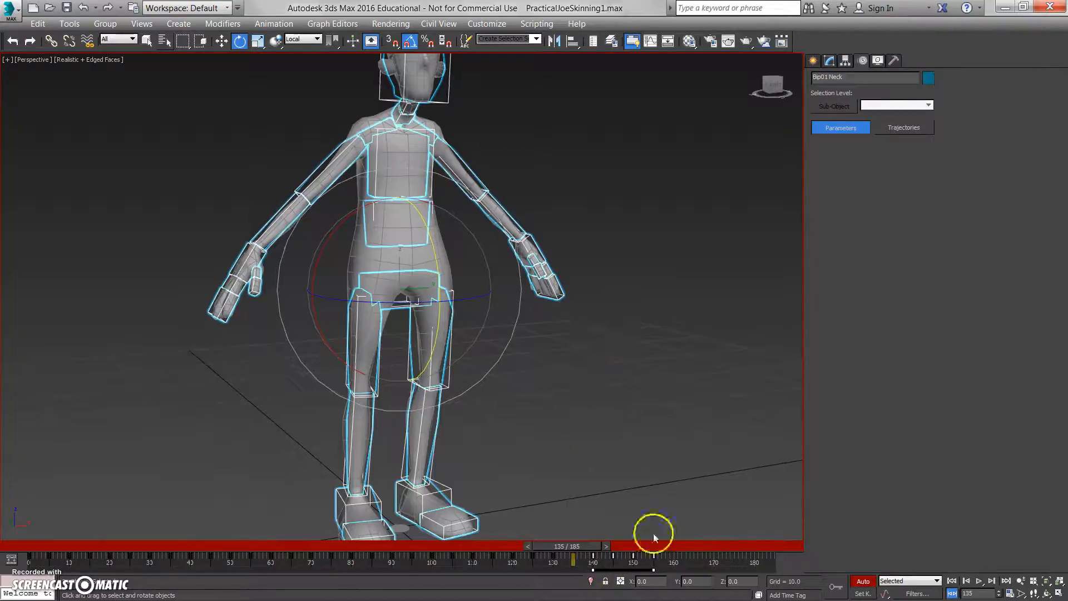
{"action": "left_click_drag", "start_coordinate": [610, 564], "coordinate": [734, 562]}
Select the pelvis bone, then scrub and play the animation to review the test poses
{"action": "scroll", "coordinate": [421, 332], "scroll_direction": "up", "scroll_amount": 3}
{"action": "middle_click_drag", "start_coordinate": [425, 284], "coordinate": [499, 374]}
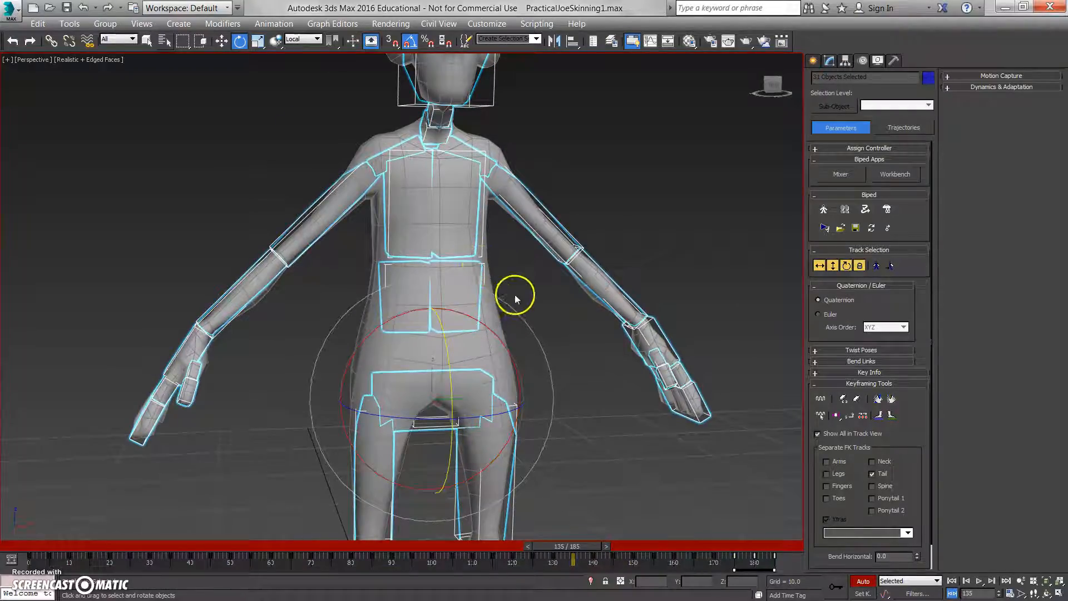
{"action": "left_click", "coordinate": [515, 295]}
{"action": "left_click", "coordinate": [479, 379]}
{"action": "left_click_drag", "start_coordinate": [576, 545], "coordinate": [613, 553]}
{"action": "scroll", "coordinate": [573, 507], "scroll_direction": "down", "scroll_amount": 3}
{"action": "middle_click_drag", "start_coordinate": [563, 439], "coordinate": [543, 422], "text": "alt"}
{"action": "left_click_drag", "start_coordinate": [613, 546], "coordinate": [472, 551]}
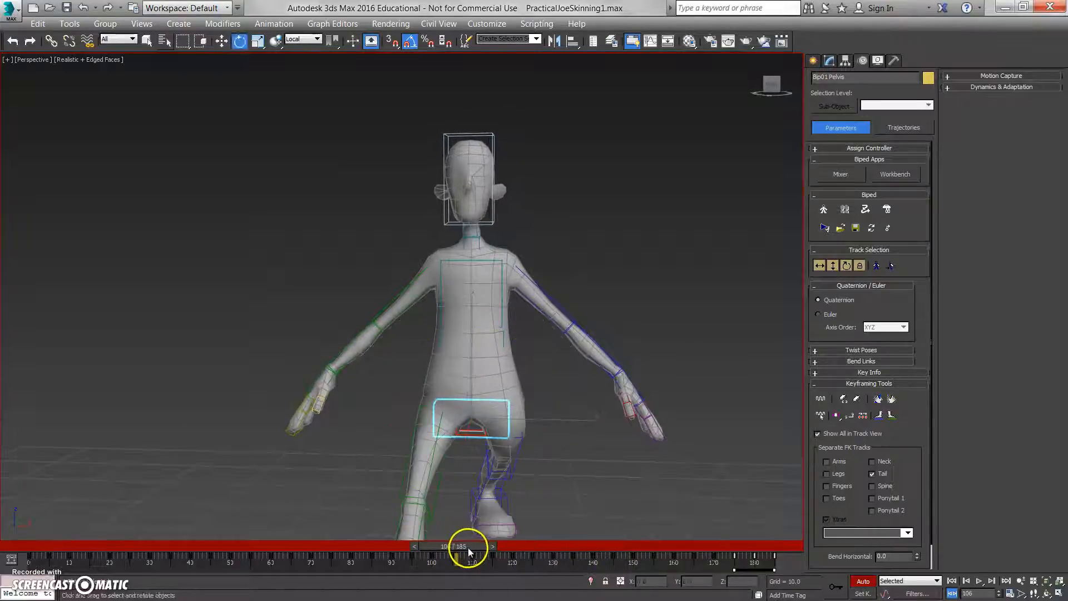
{"action": "key", "text": "/"}
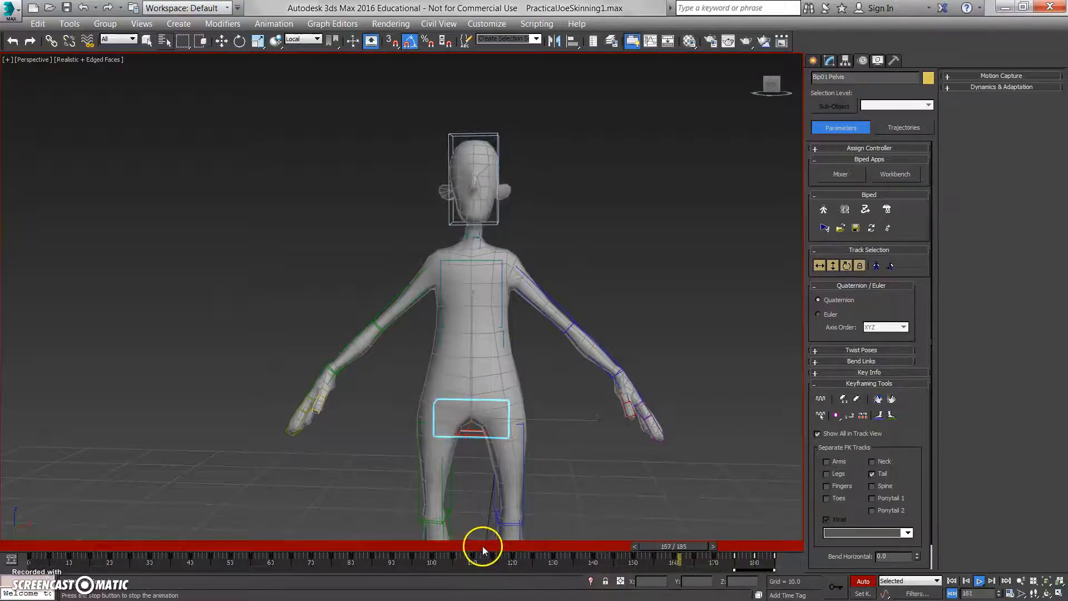
{"action": "key", "text": "/"}
Select the head and the upper spine bone (Bip01 Spine1) in turn and examine the pose at frames 162 and 140
{"action": "key", "text": "e"}
{"action": "left_click", "coordinate": [496, 221]}
{"action": "mouse_move", "coordinate": [666, 546]}
{"action": "left_mouse_down"}
{"action": "mouse_move", "coordinate": [606, 553]}
{"action": "mouse_move", "coordinate": [671, 553]}
{"action": "left_mouse_up"}
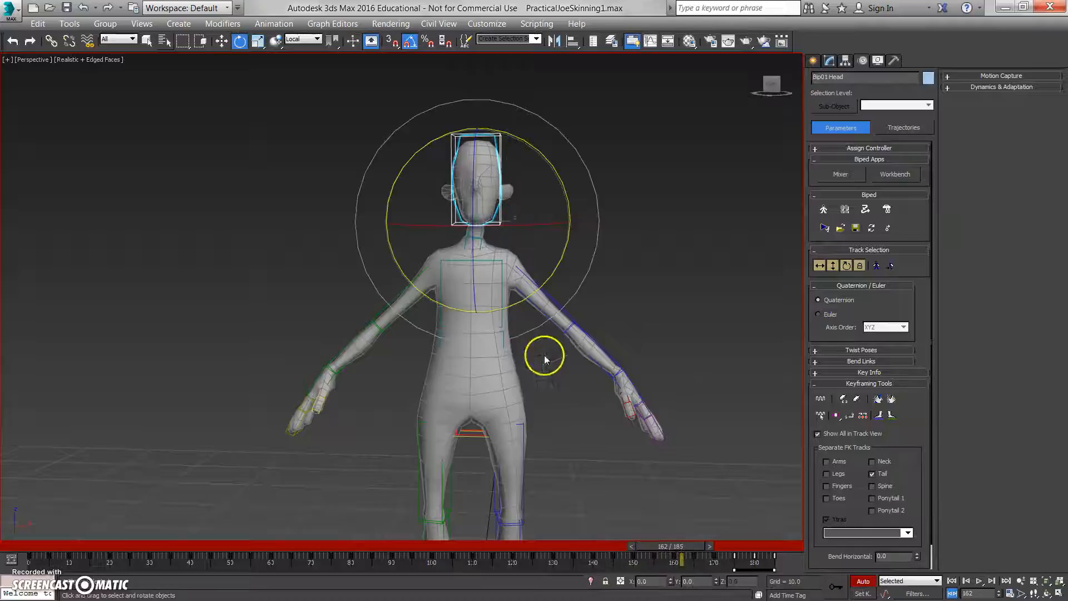
{"action": "middle_click_drag", "start_coordinate": [497, 341], "coordinate": [508, 347], "text": "alt"}
{"action": "left_click", "coordinate": [492, 327]}
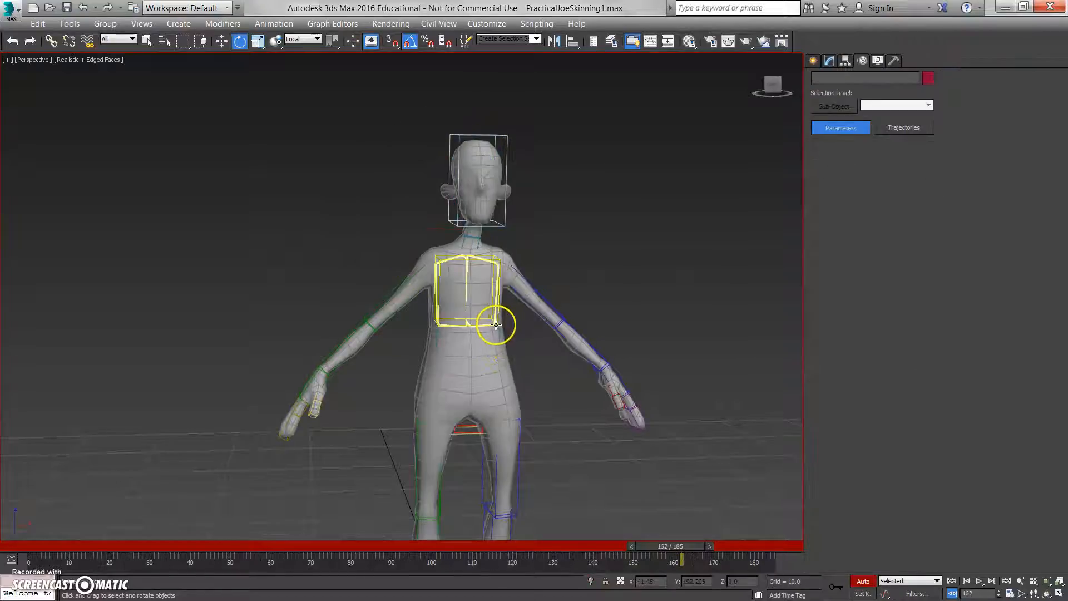
{"action": "scroll", "coordinate": [495, 320], "scroll_direction": "up", "scroll_amount": 3}
{"action": "mouse_move", "coordinate": [492, 351]}
{"action": "middle_mouse_down", "text": "alt"}
{"action": "mouse_move", "coordinate": [512, 348]}
{"action": "mouse_move", "coordinate": [501, 349]}
{"action": "middle_mouse_up", "text": "alt"}
{"action": "left_click", "coordinate": [568, 550]}
{"action": "left_click_drag", "start_coordinate": [569, 550], "coordinate": [589, 551]}
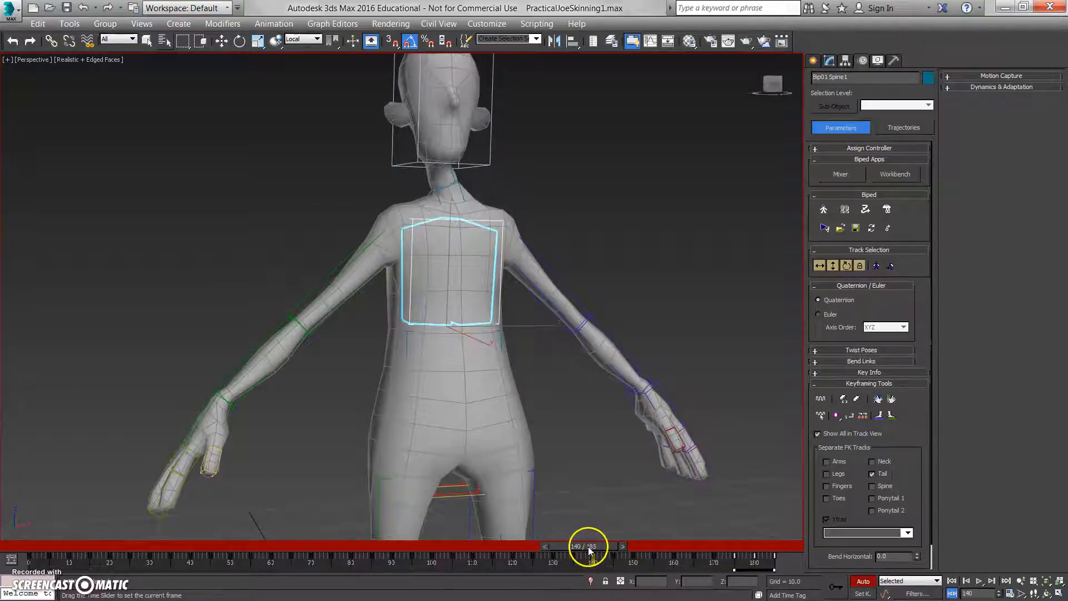
{"action": "key", "text": "e"}
{"action": "middle_click_drag", "start_coordinate": [382, 329], "coordinate": [477, 317], "text": "alt"}
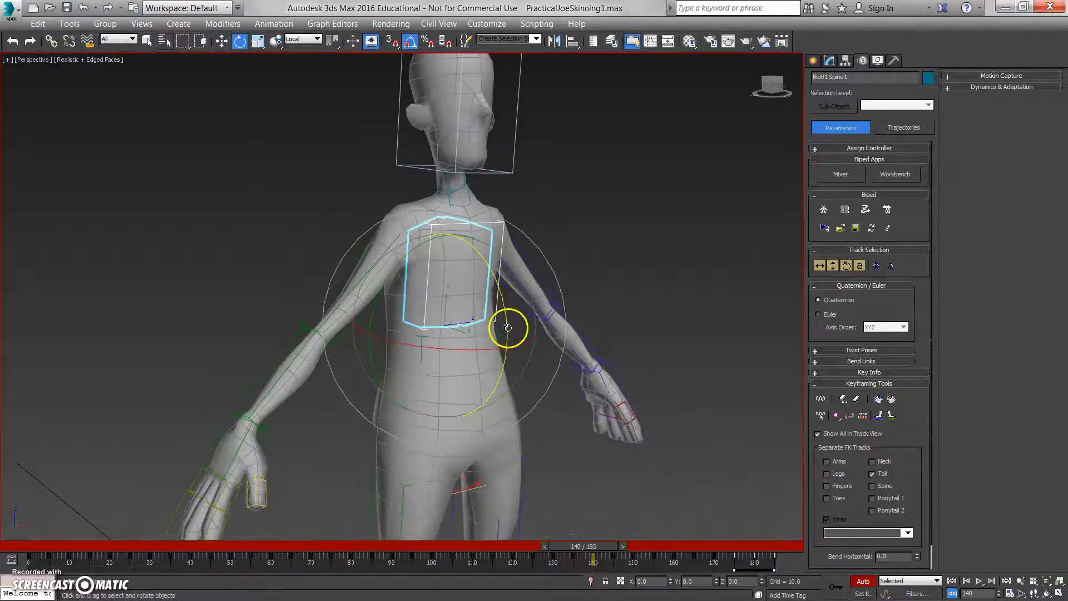
{"action": "middle_click_drag", "start_coordinate": [623, 456], "coordinate": [470, 195], "text": "alt"}
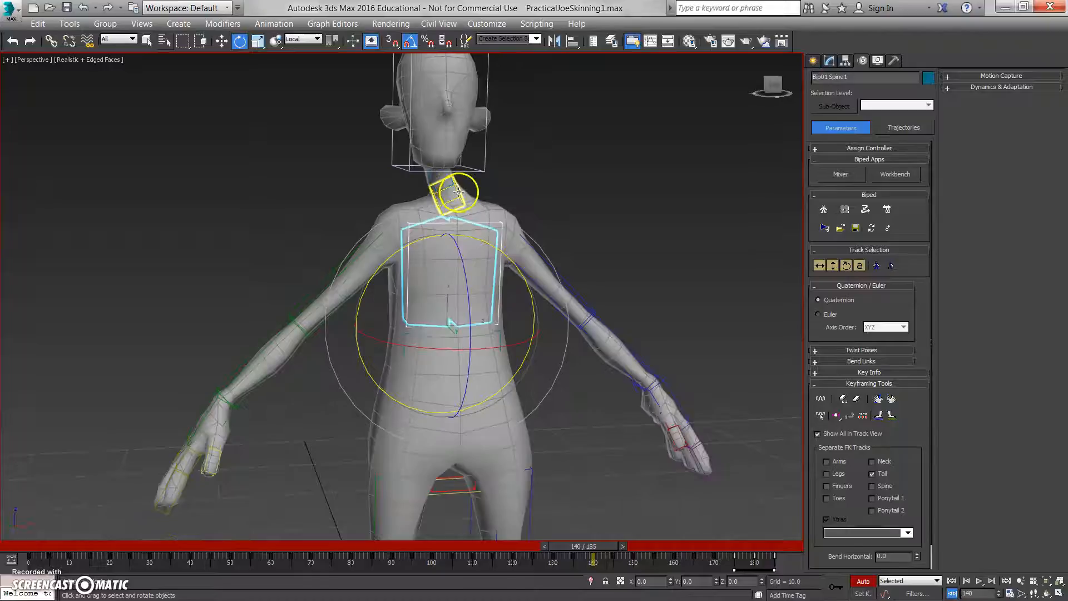
Delete the lower neck bone's (Bip01 Neck) keys after frame 140, then check the neck at frames 150 and 160
{"action": "left_click", "coordinate": [458, 192]}
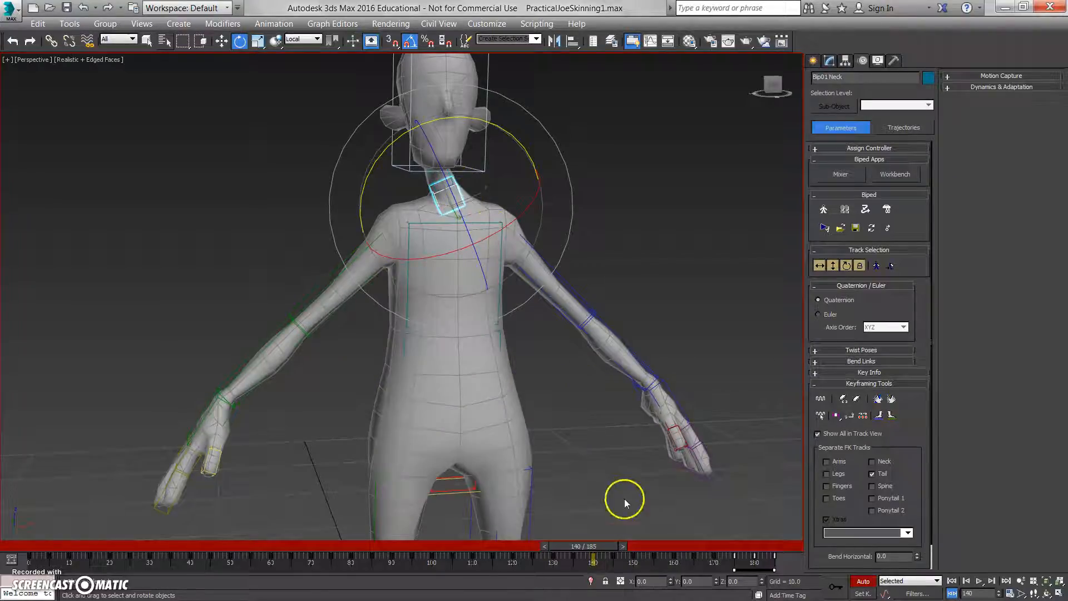
{"action": "left_click_drag", "start_coordinate": [603, 558], "coordinate": [810, 562]}
{"action": "key", "text": "Delete"}
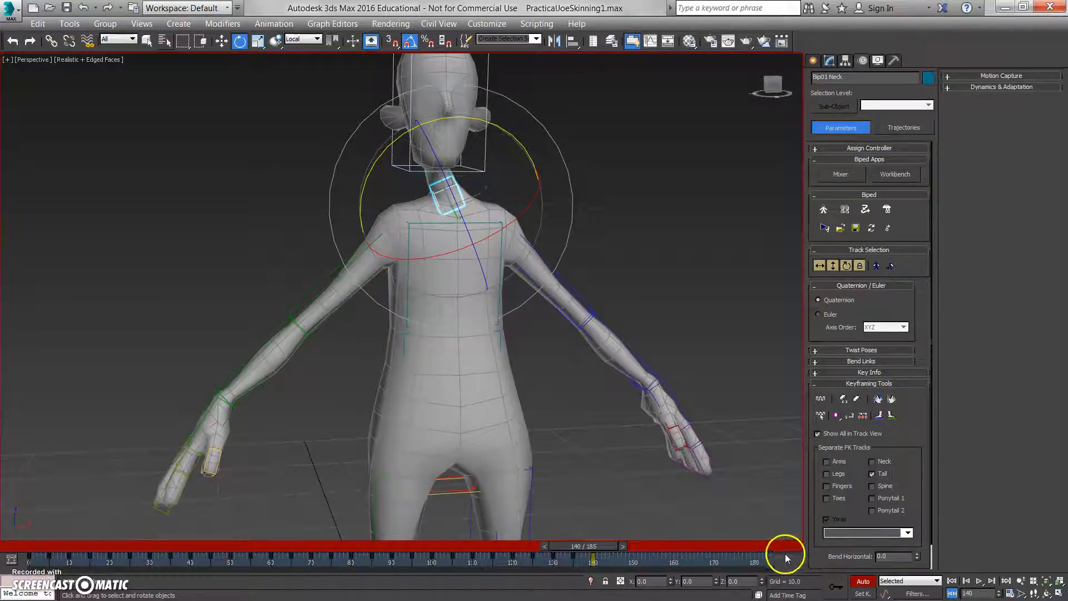
{"action": "left_click_drag", "start_coordinate": [594, 547], "coordinate": [632, 551]}
{"action": "key", "text": "e"}
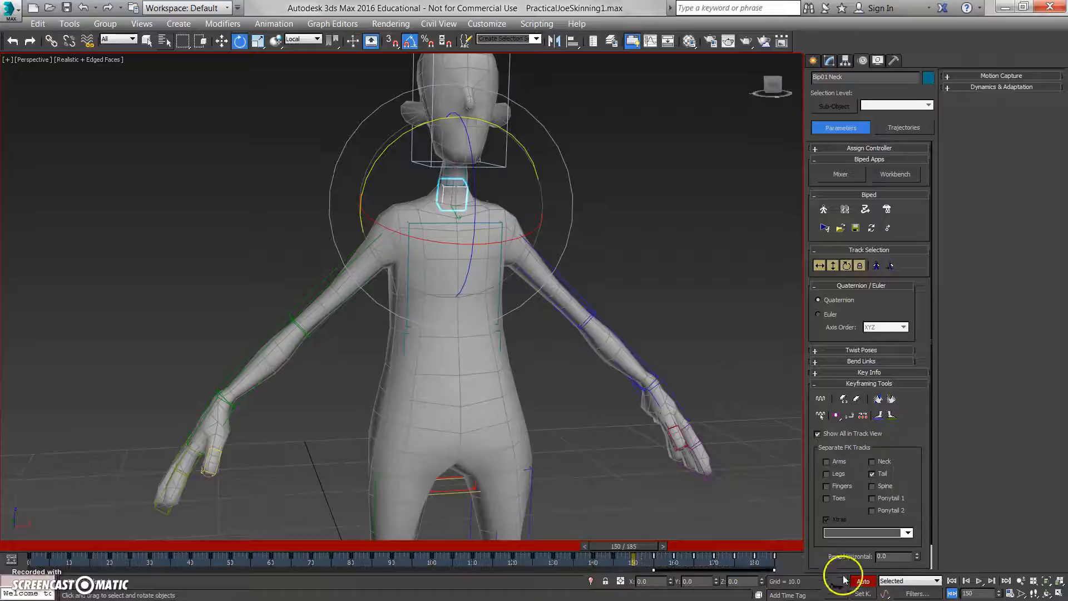
{"action": "mouse_move", "coordinate": [670, 551]}
{"action": "left_mouse_down"}
{"action": "mouse_move", "coordinate": [484, 558]}
{"action": "mouse_move", "coordinate": [679, 570]}
{"action": "left_mouse_up"}
{"action": "key", "text": "e"}
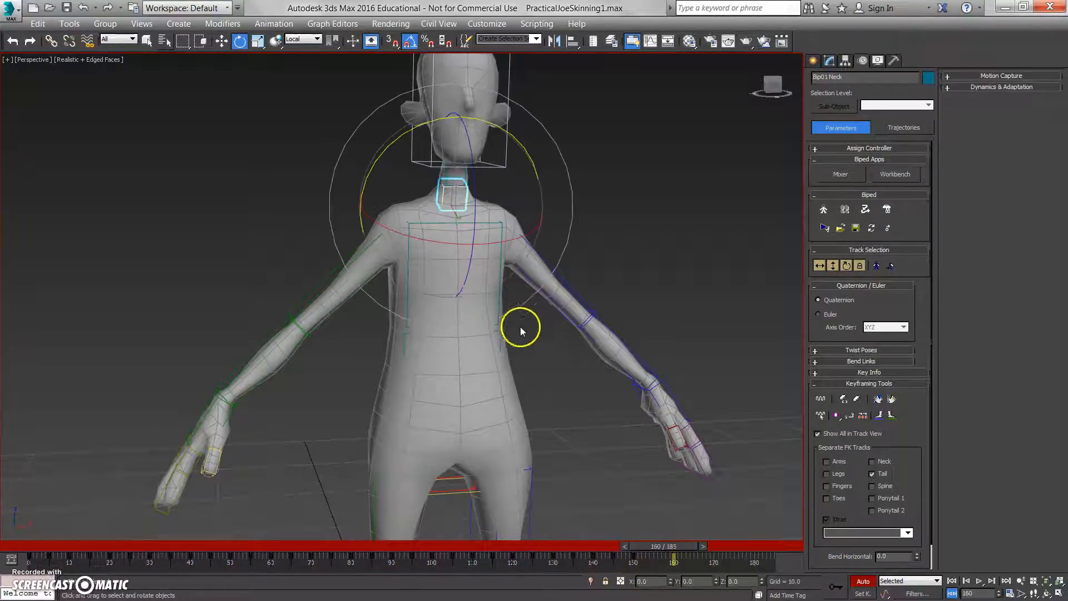
Rotate the upper spine bone (Bip01 Spine1) into bending and twisting test poses on keys from frame 165 towards frame 185
{"action": "left_click", "coordinate": [501, 306]}
{"action": "middle_click_drag", "start_coordinate": [498, 303], "coordinate": [508, 322], "text": "alt"}
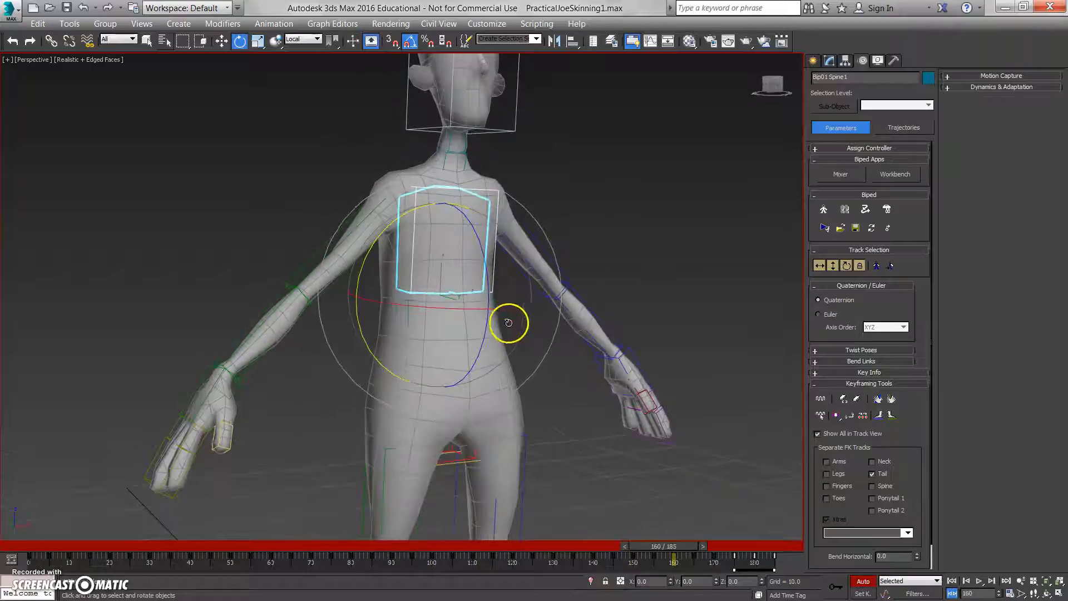
{"action": "mouse_move", "coordinate": [496, 286]}
{"action": "left_mouse_down"}
{"action": "mouse_move", "coordinate": [500, 262]}
{"action": "mouse_move", "coordinate": [510, 293]}
{"action": "left_mouse_up"}
{"action": "key", "text": "period"}
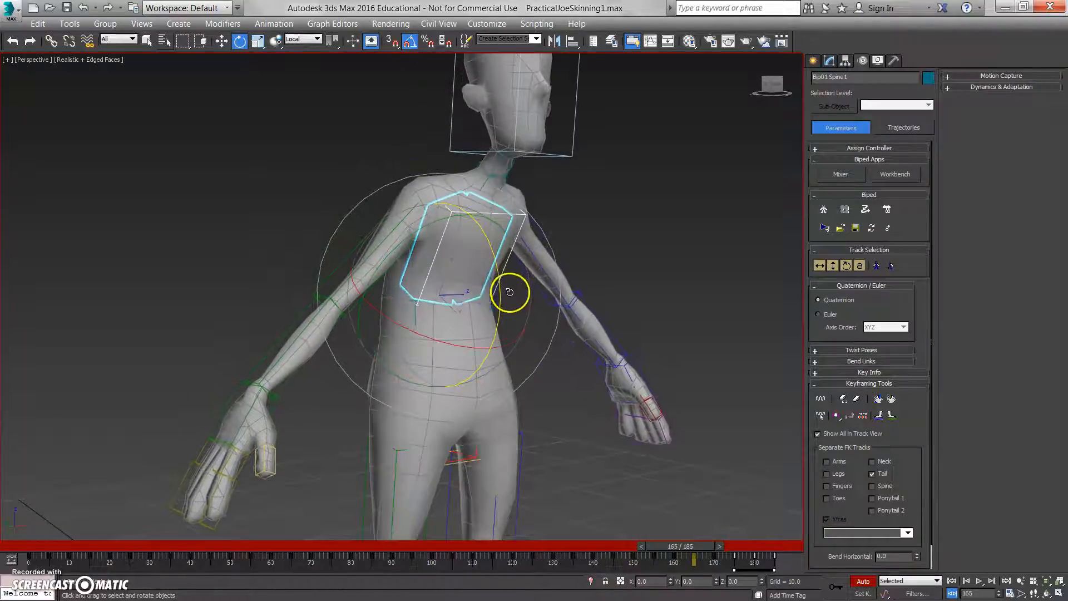
{"action": "key", "text": "period"}
{"action": "key", "text": "period"}
{"action": "left_click_drag", "start_coordinate": [369, 270], "coordinate": [448, 310]}
{"action": "key", "text": "period"}
{"action": "key", "text": "period"}
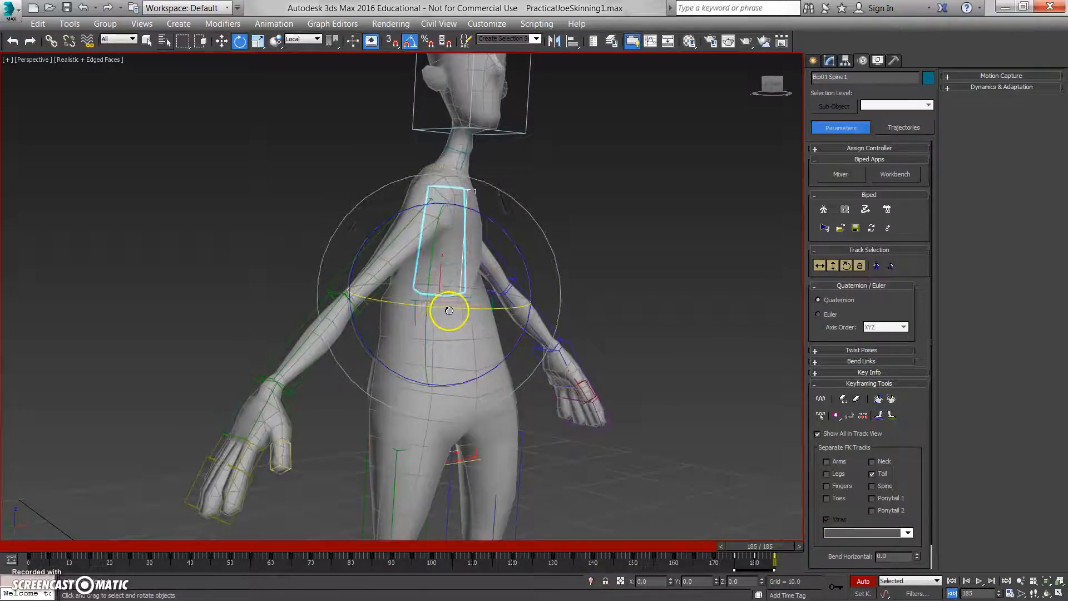
{"action": "key", "text": "period"}
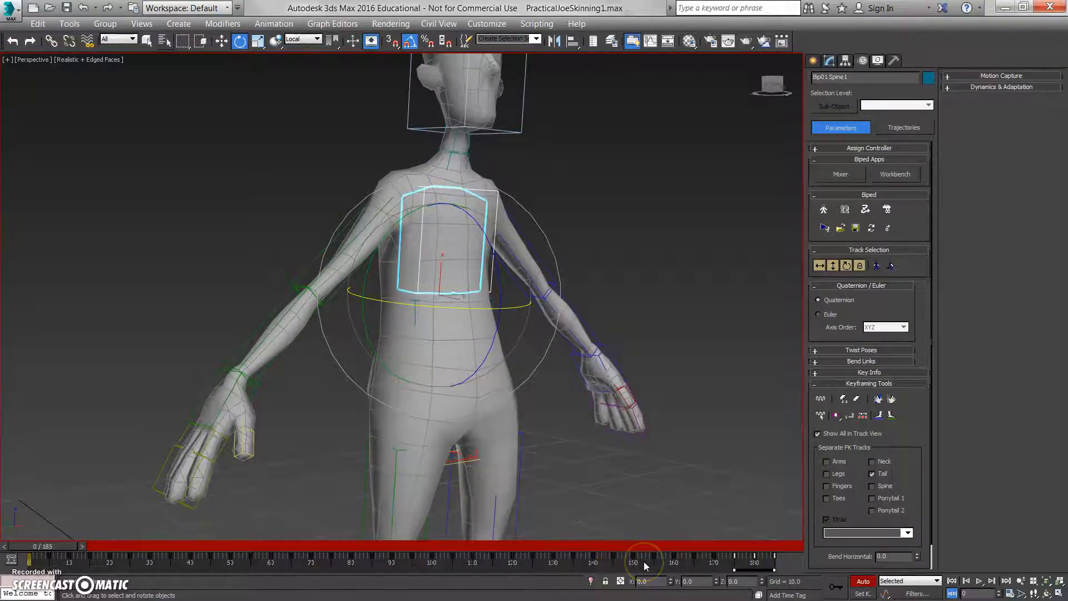
Go to frame 185 and extend the animation time range to end at frame 206
{"action": "left_click_drag", "start_coordinate": [688, 547], "coordinate": [773, 548]}
{"action": "right_click_drag", "start_coordinate": [740, 559], "coordinate": [668, 562], "text": "ctrl+alt"}
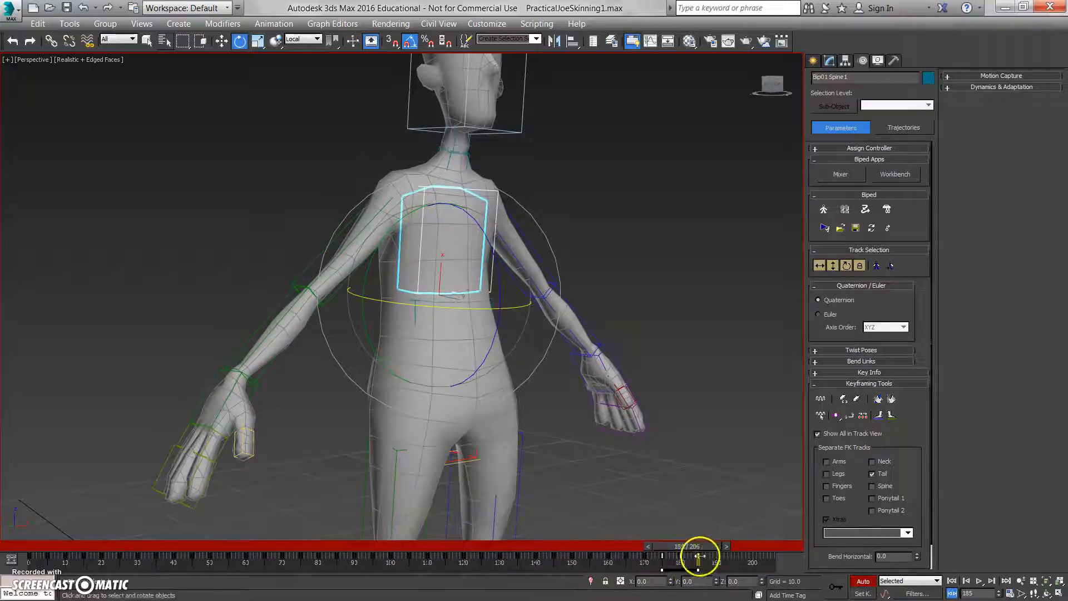
{"action": "middle_click_drag", "start_coordinate": [622, 463], "coordinate": [517, 384], "text": "alt"}
{"action": "scroll", "coordinate": [559, 427], "scroll_direction": "down", "scroll_amount": 3}
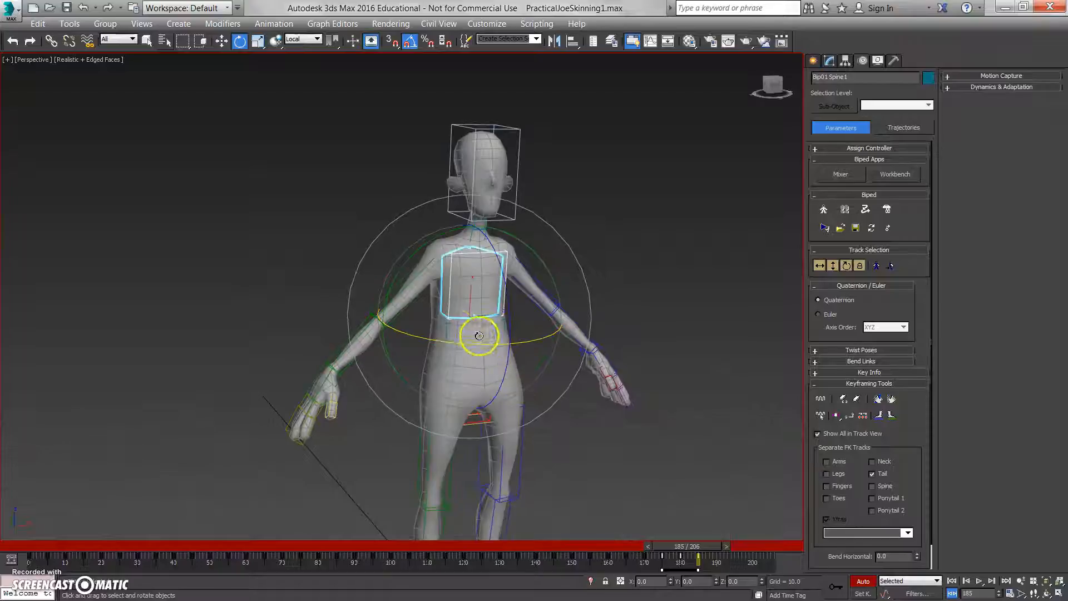
Select all the biped bones, extend the time range to frame 225 and copy their frame 185 keys to about frame 215
{"action": "left_click", "coordinate": [445, 327]}
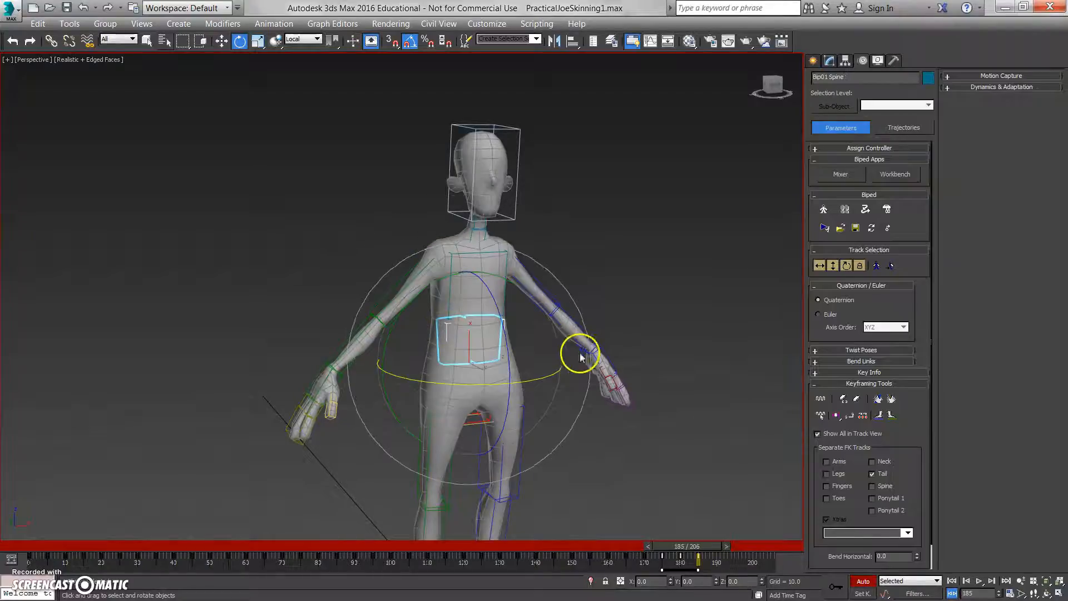
{"action": "scroll", "coordinate": [356, 222], "scroll_direction": "down", "scroll_amount": 4}
{"action": "left_click_drag", "start_coordinate": [298, 171], "coordinate": [629, 510]}
{"action": "mouse_move", "coordinate": [720, 563]}
{"action": "left_mouse_down"}
{"action": "mouse_move", "coordinate": [690, 562]}
{"action": "mouse_move", "coordinate": [701, 559]}
{"action": "left_mouse_up"}
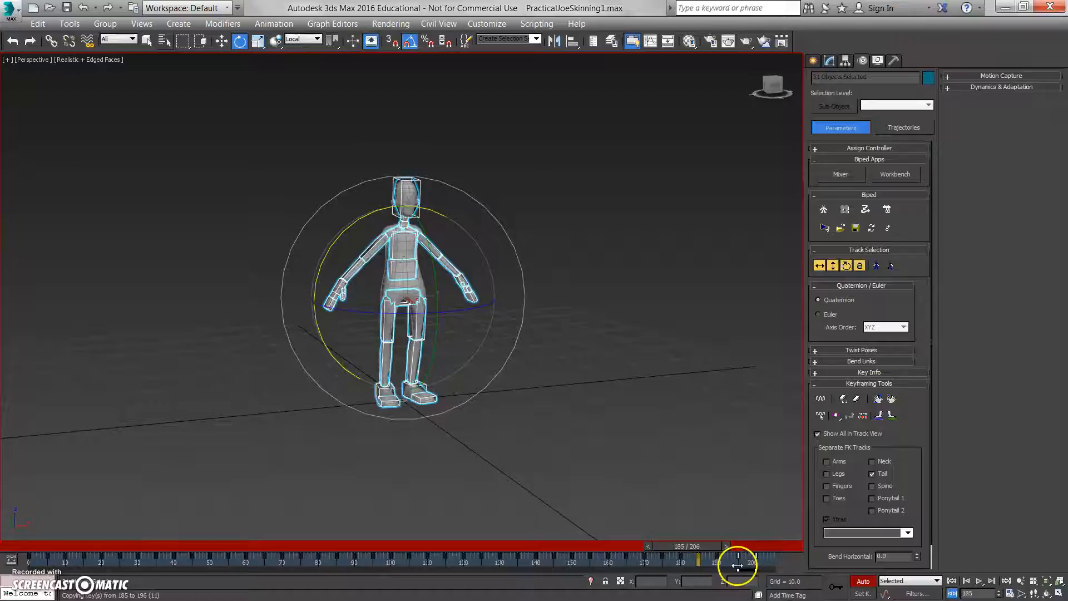
{"action": "left_click_drag", "start_coordinate": [734, 565], "coordinate": [759, 568], "text": "shift"}
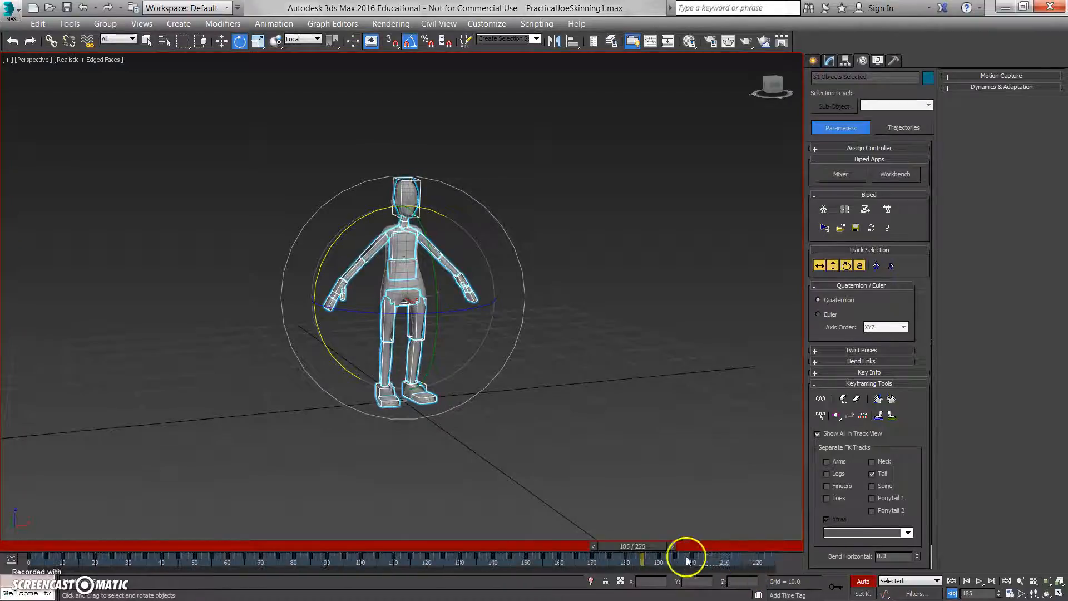
{"action": "left_click_drag", "start_coordinate": [642, 562], "coordinate": [741, 567], "text": "shift"}
{"action": "scroll", "coordinate": [392, 322], "scroll_direction": "up", "scroll_amount": 5}
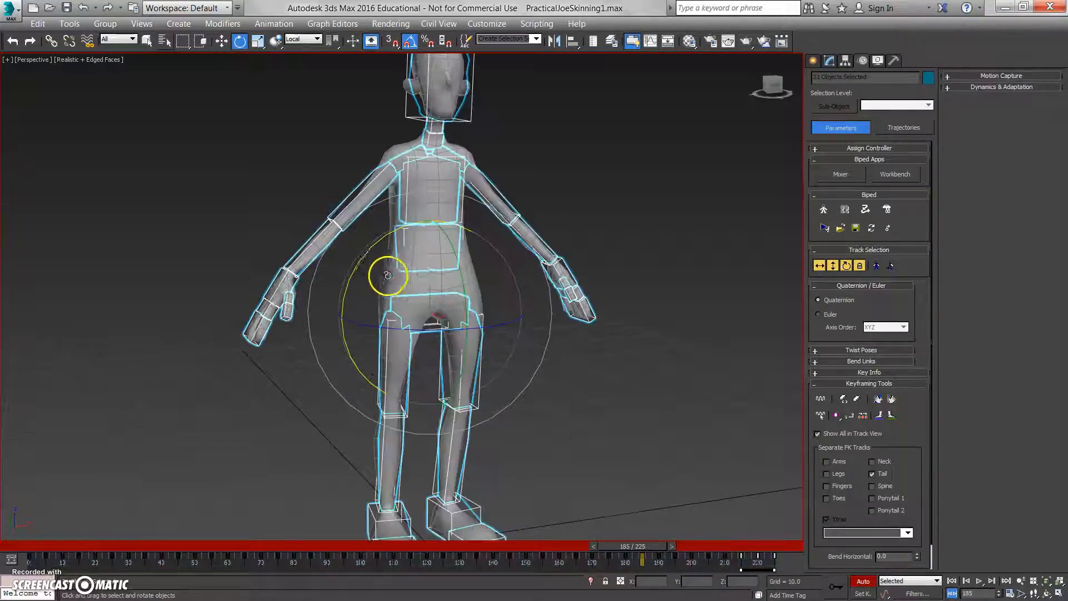
Select the lower spine bone (Bip01 Spine), rotate it into a test pose and advance to frame 200
{"action": "left_click", "coordinate": [418, 267]}
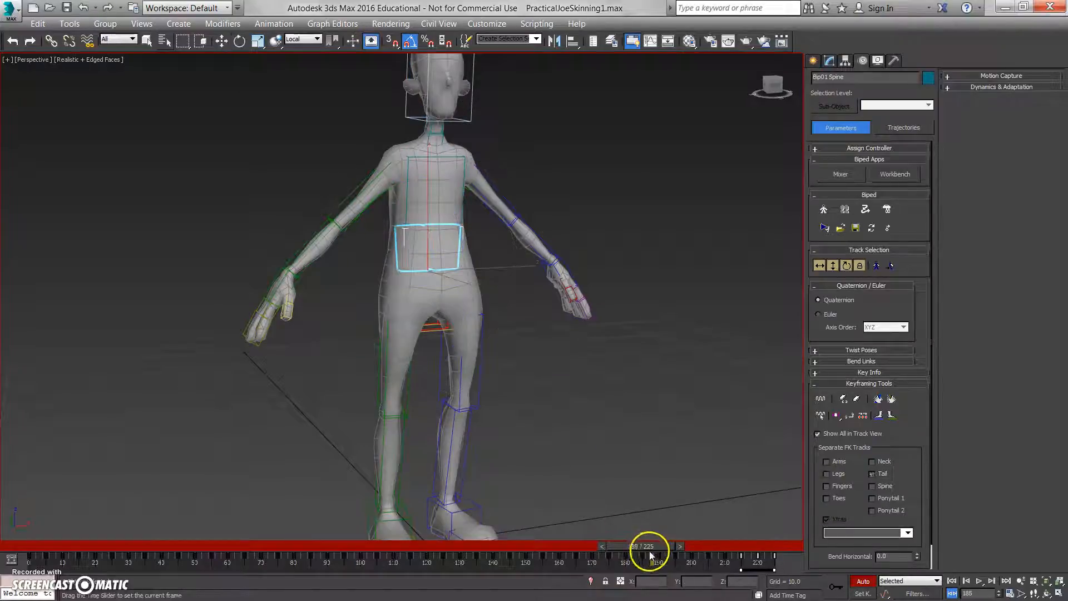
{"action": "left_click_drag", "start_coordinate": [639, 551], "coordinate": [659, 551]}
{"action": "key", "text": "e"}
{"action": "left_click_drag", "start_coordinate": [481, 310], "coordinate": [479, 345]}
{"action": "mouse_move", "coordinate": [480, 346]}
{"action": "middle_mouse_down", "text": "alt"}
{"action": "mouse_move", "coordinate": [497, 345]}
{"action": "mouse_move", "coordinate": [482, 339]}
{"action": "middle_mouse_up", "text": "alt"}
{"action": "key", "text": "period"}
{"action": "key", "text": "period"}
{"action": "key", "text": "period"}
{"action": "key", "text": "period"}
{"action": "key", "text": "period"}
{"action": "key", "text": "period"}
{"action": "key", "text": "period"}
{"action": "key", "text": "period"}
{"action": "key", "text": "period"}
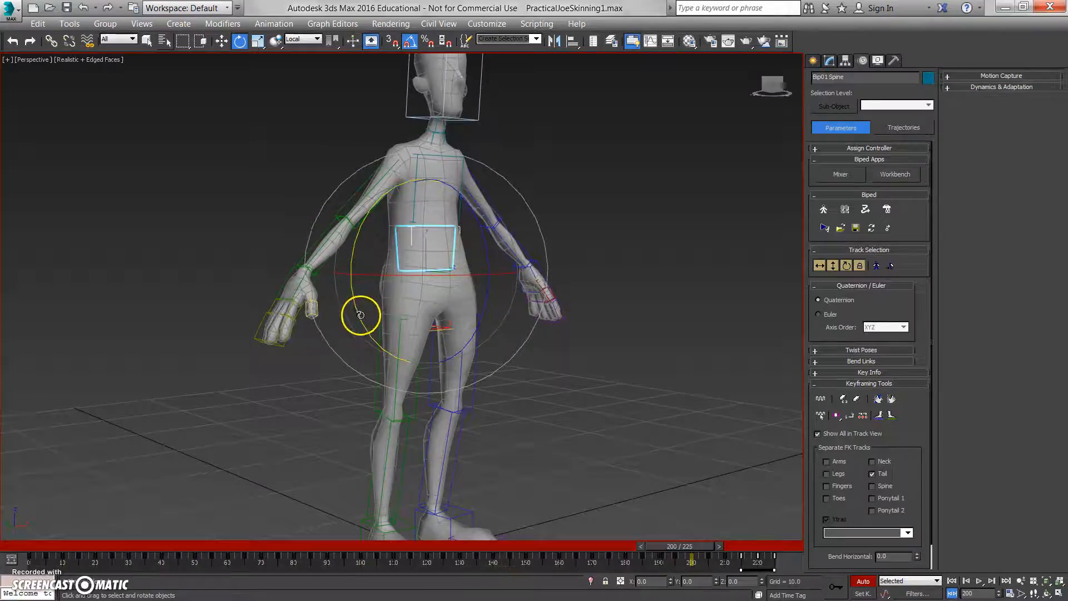
Review the lower spine bone's pose at frame 195, then rotate the bone 40 degrees about its Y axis at frame 200
{"action": "key", "text": "comma"}
{"action": "key", "text": "comma"}
{"action": "key", "text": "comma"}
{"action": "key", "text": "comma"}
{"action": "key", "text": "comma"}
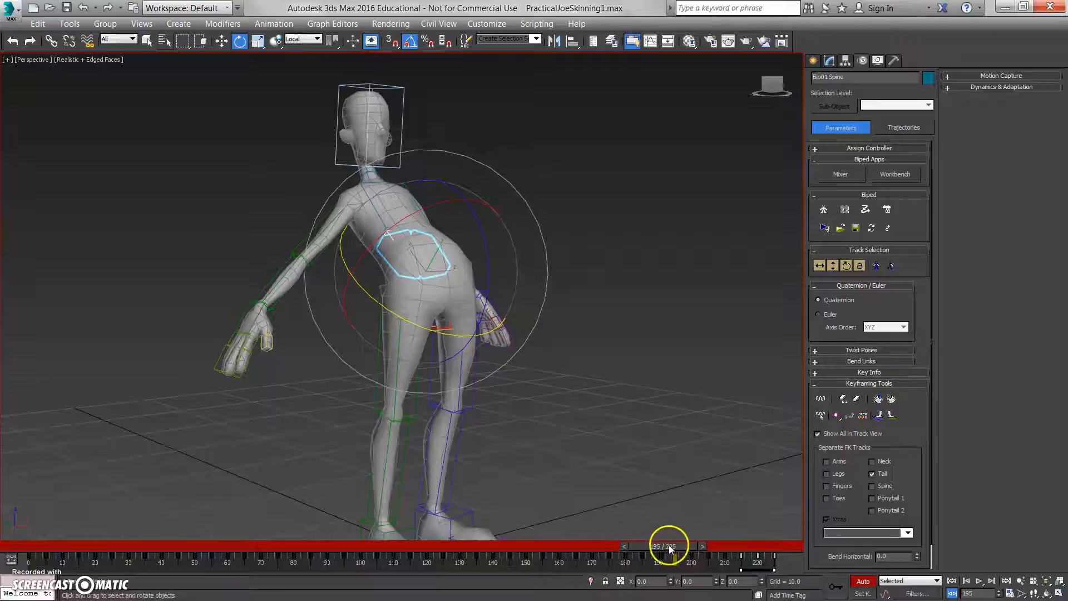
{"action": "mouse_move", "coordinate": [671, 545]}
{"action": "left_mouse_down"}
{"action": "mouse_move", "coordinate": [709, 551]}
{"action": "mouse_move", "coordinate": [669, 545]}
{"action": "left_mouse_up"}
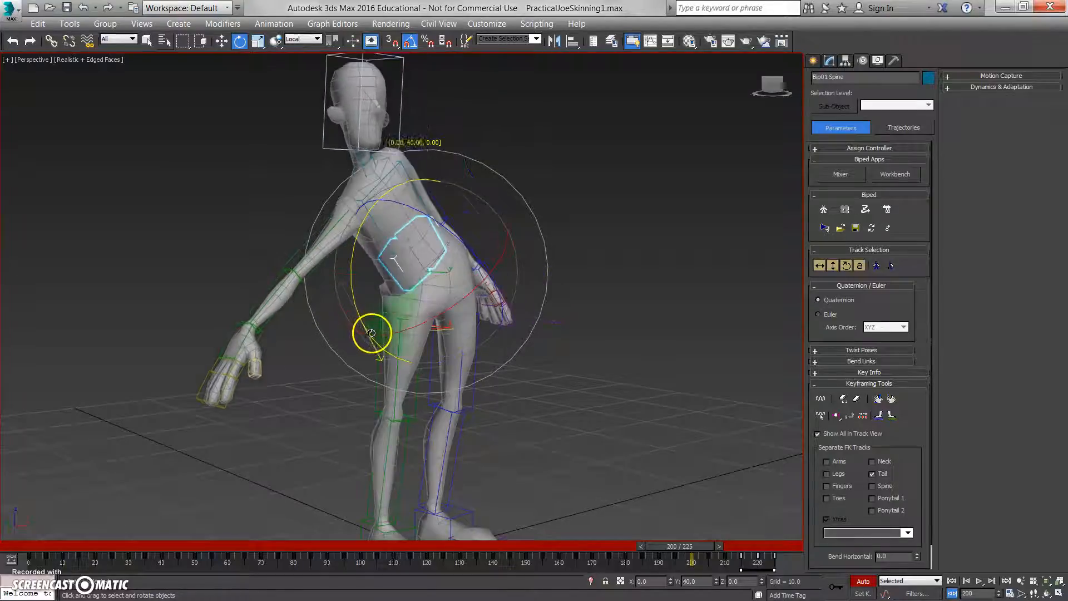
{"action": "left_click_drag", "start_coordinate": [384, 276], "coordinate": [390, 277]}
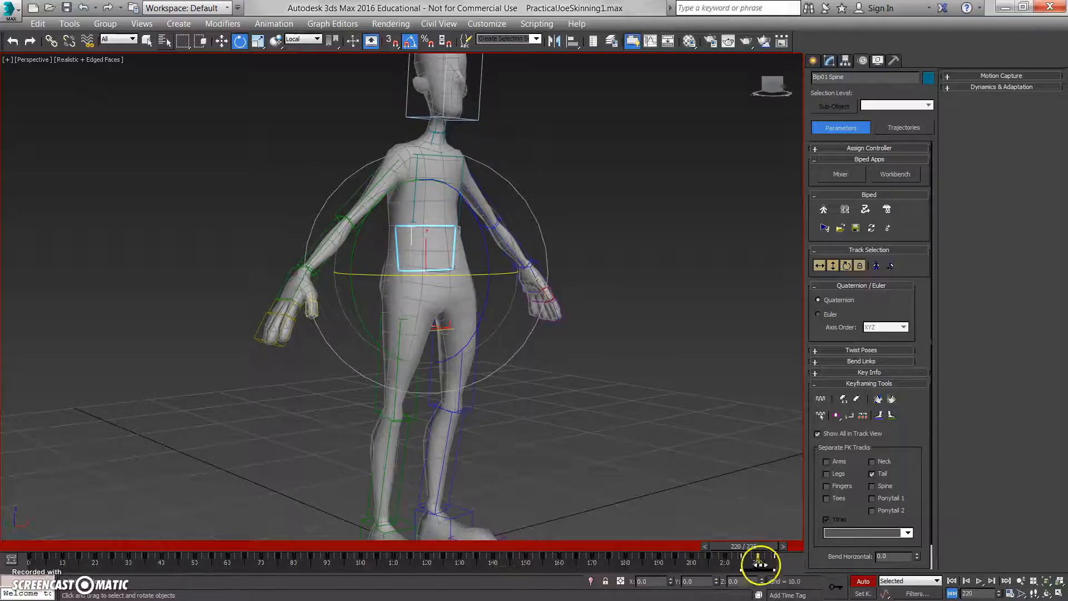
Return to frame 0, clear the selection and play the full animation to review all the test poses
{"action": "left_click_drag", "start_coordinate": [765, 547], "coordinate": [6, 521]}
{"action": "scroll", "coordinate": [510, 402], "scroll_direction": "down", "scroll_amount": 3}
{"action": "middle_click_drag", "start_coordinate": [510, 402], "coordinate": [508, 379], "text": "alt"}
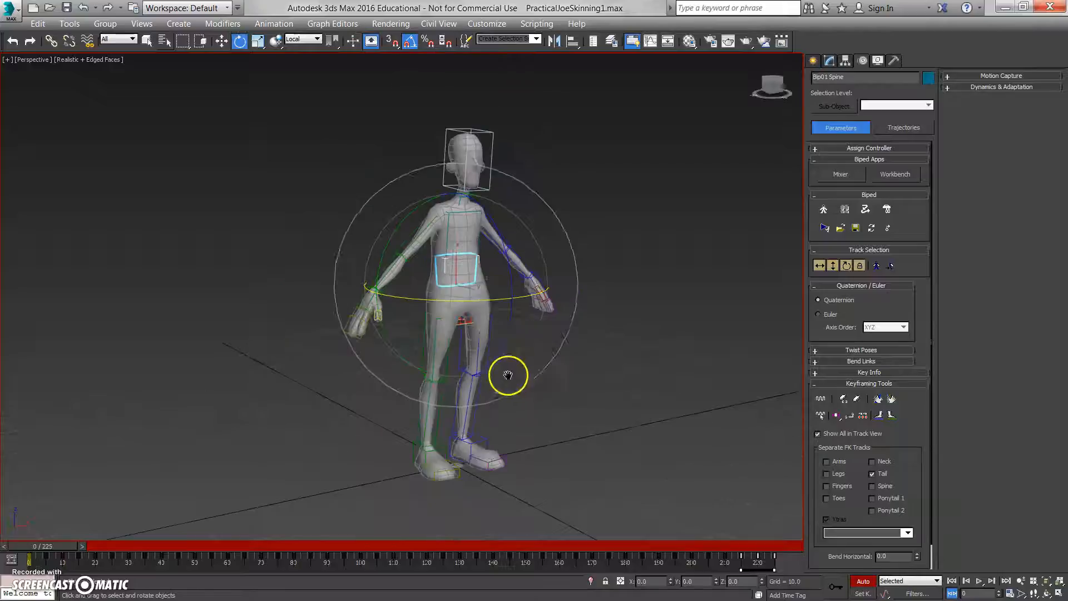
{"action": "left_click", "coordinate": [611, 392]}
{"action": "key", "text": "/"}
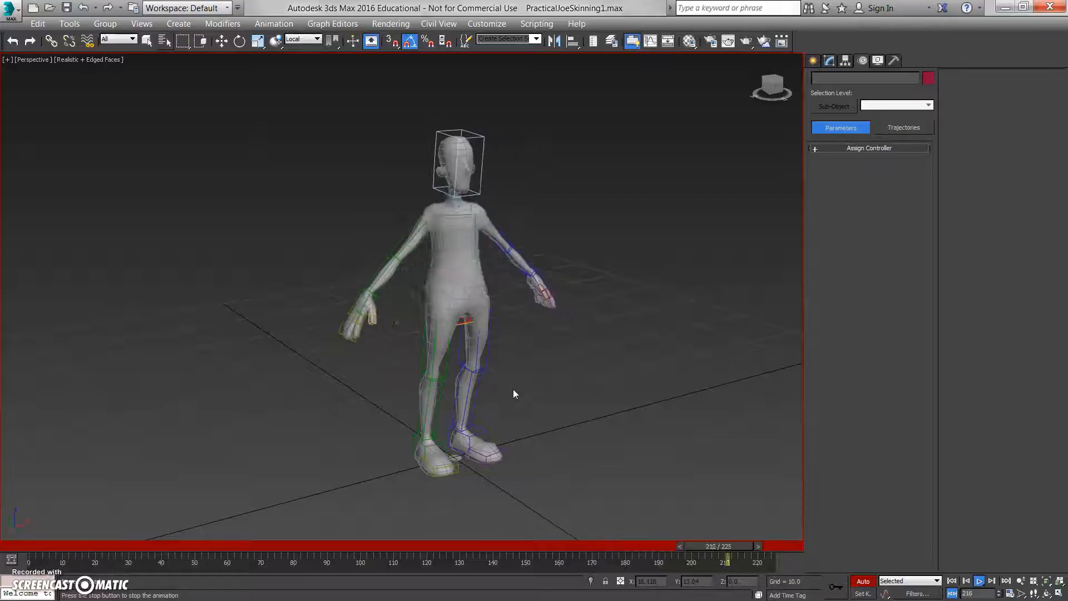
{"action": "left_click", "coordinate": [979, 581]}
Examine the shoulder deformation at frame 11, then unfreeze the character mesh (JOEmeshAnimate) and select it
{"action": "key", "text": "e"}
{"action": "left_click_drag", "start_coordinate": [225, 538], "coordinate": [105, 522]}
{"action": "scroll", "coordinate": [384, 268], "scroll_direction": "up", "scroll_amount": 5}
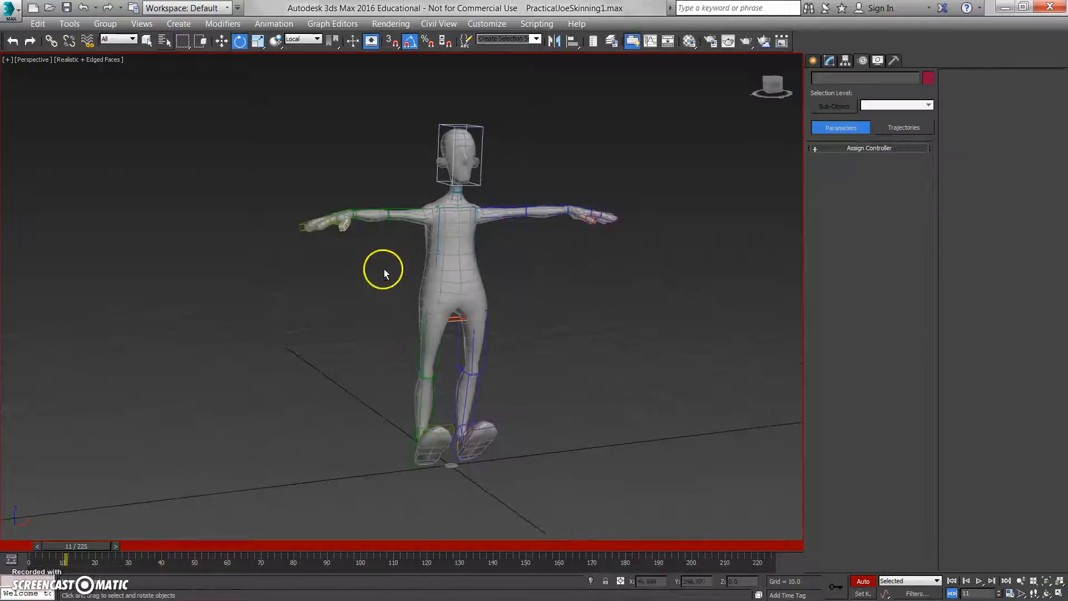
{"action": "scroll", "coordinate": [442, 253], "scroll_direction": "up", "scroll_amount": 10}
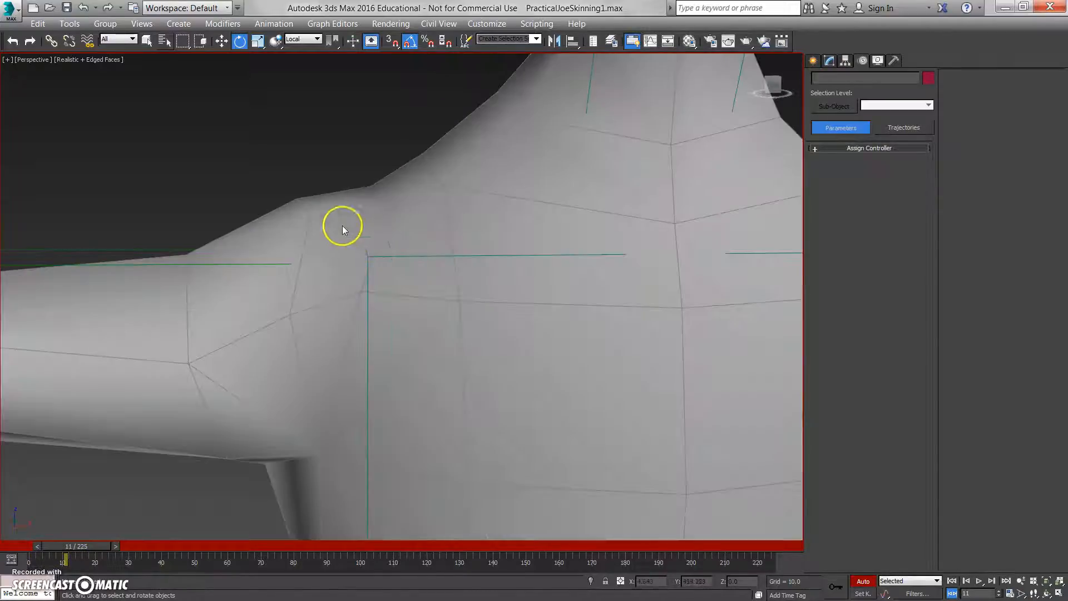
{"action": "middle_click_drag", "start_coordinate": [310, 217], "coordinate": [321, 179], "text": "alt"}
{"action": "right_click", "coordinate": [322, 179]}
{"action": "left_click", "coordinate": [351, 85]}
{"action": "left_click", "coordinate": [433, 156]}
{"action": "scroll", "coordinate": [433, 156], "scroll_direction": "down", "scroll_amount": 4}
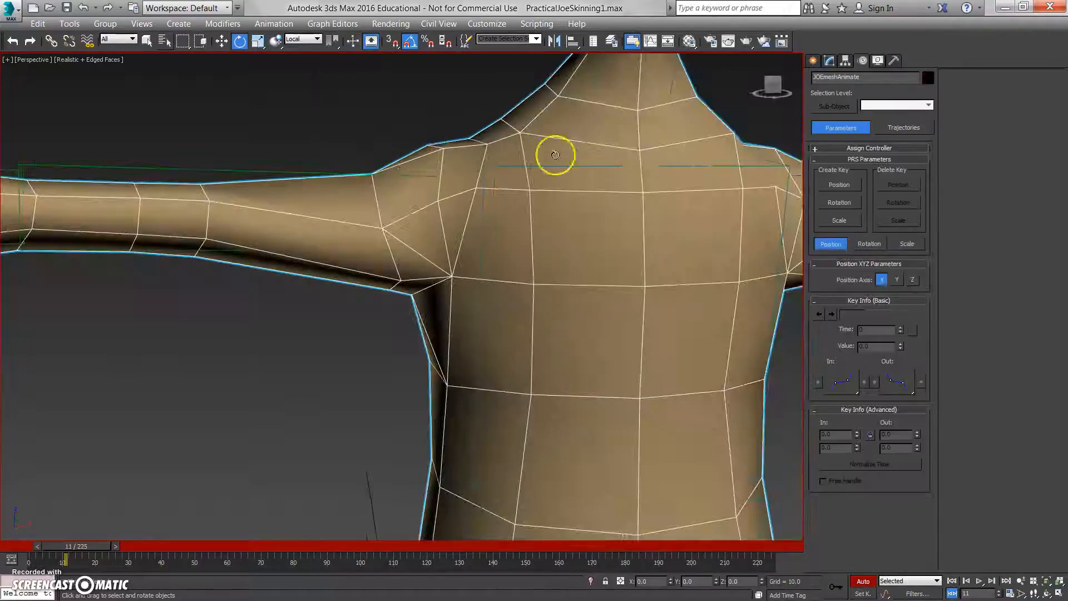
Start editing envelopes in the mesh's Skin modifier and select the right upper arm envelope (Bip01 R UpperArm)
{"action": "left_click", "coordinate": [829, 61]}
{"action": "left_click", "coordinate": [862, 229]}
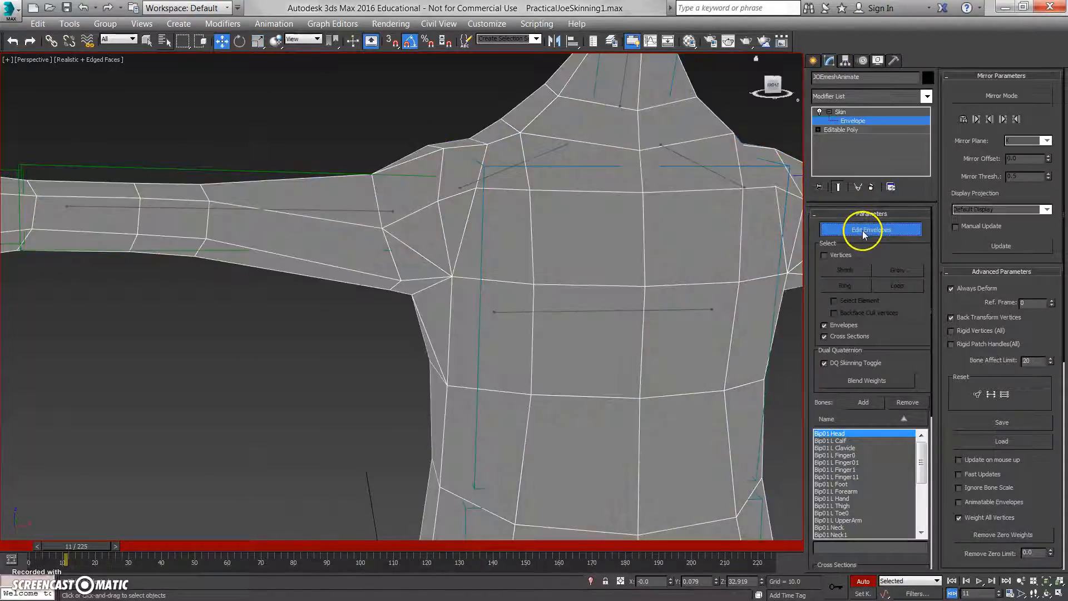
{"action": "left_click", "coordinate": [323, 208]}
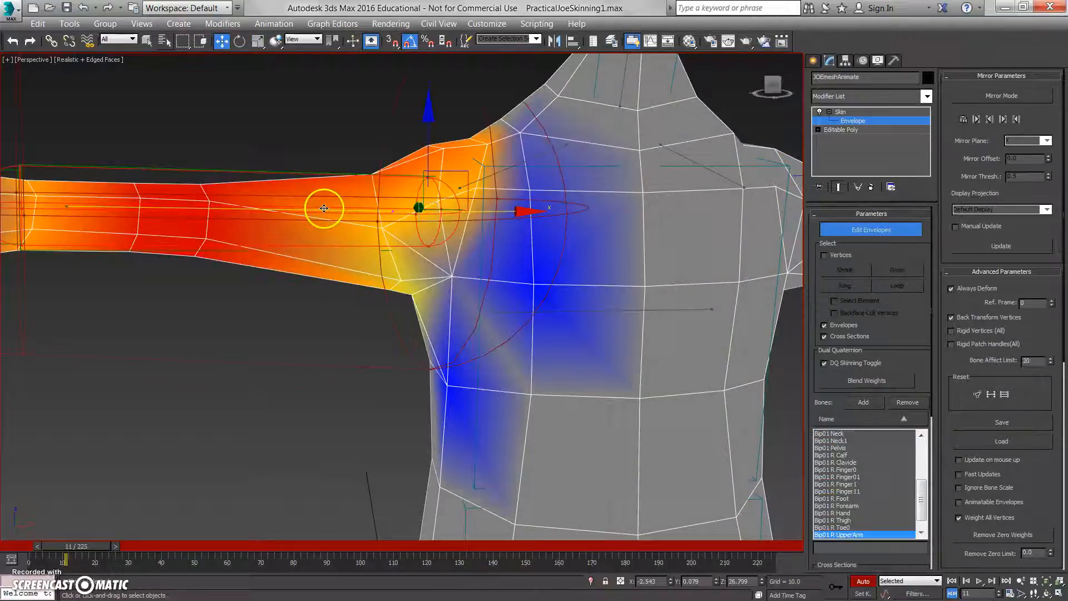
{"action": "scroll", "coordinate": [336, 207], "scroll_direction": "down", "scroll_amount": 4}
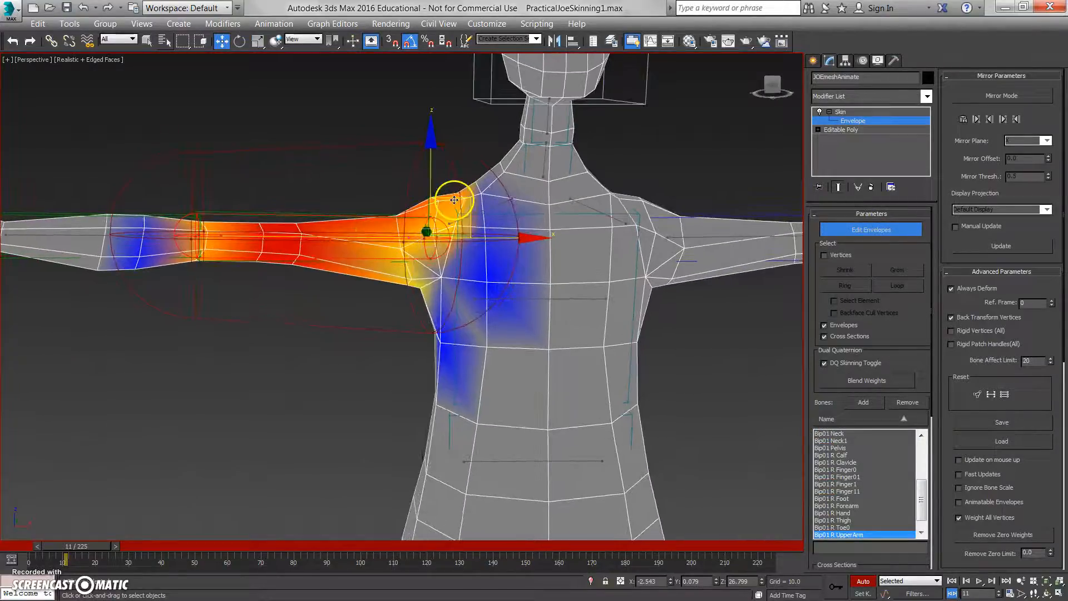
Adjust the right upper arm envelope's outer cross section at the shoulder, then check the arm at frame 0
{"action": "left_click", "coordinate": [430, 155]}
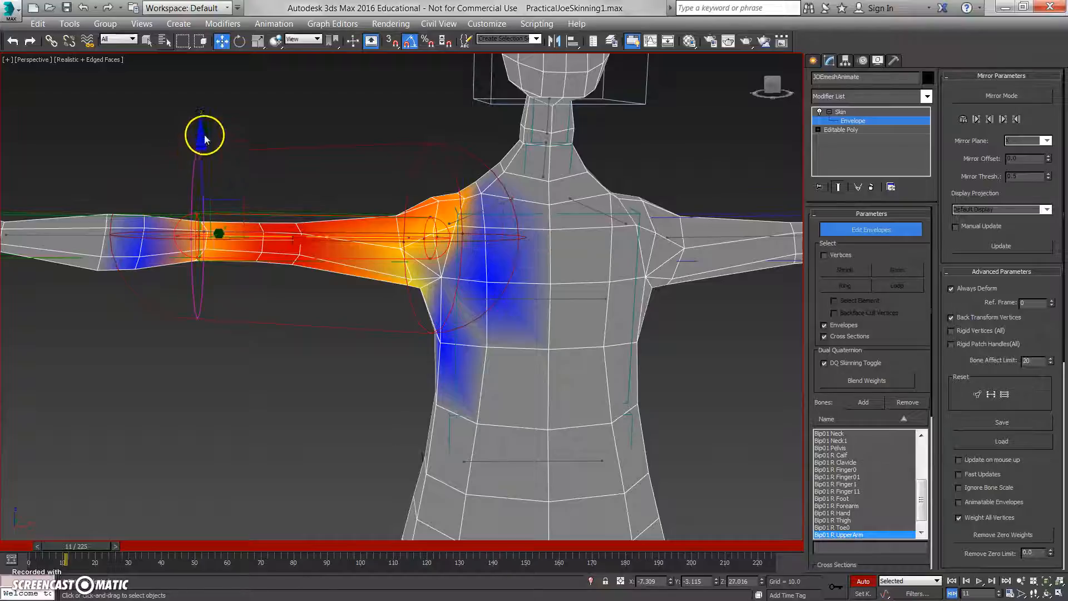
{"action": "middle_click_drag", "start_coordinate": [497, 255], "coordinate": [467, 249], "text": "alt"}
{"action": "middle_click_drag", "start_coordinate": [343, 209], "coordinate": [456, 93], "text": "alt"}
{"action": "mouse_move", "coordinate": [457, 77]}
{"action": "left_mouse_down"}
{"action": "mouse_move", "coordinate": [460, 95]}
{"action": "mouse_move", "coordinate": [455, 56]}
{"action": "mouse_move", "coordinate": [465, 86]}
{"action": "left_mouse_up"}
{"action": "middle_click_drag", "start_coordinate": [466, 87], "coordinate": [455, 182], "text": "alt"}
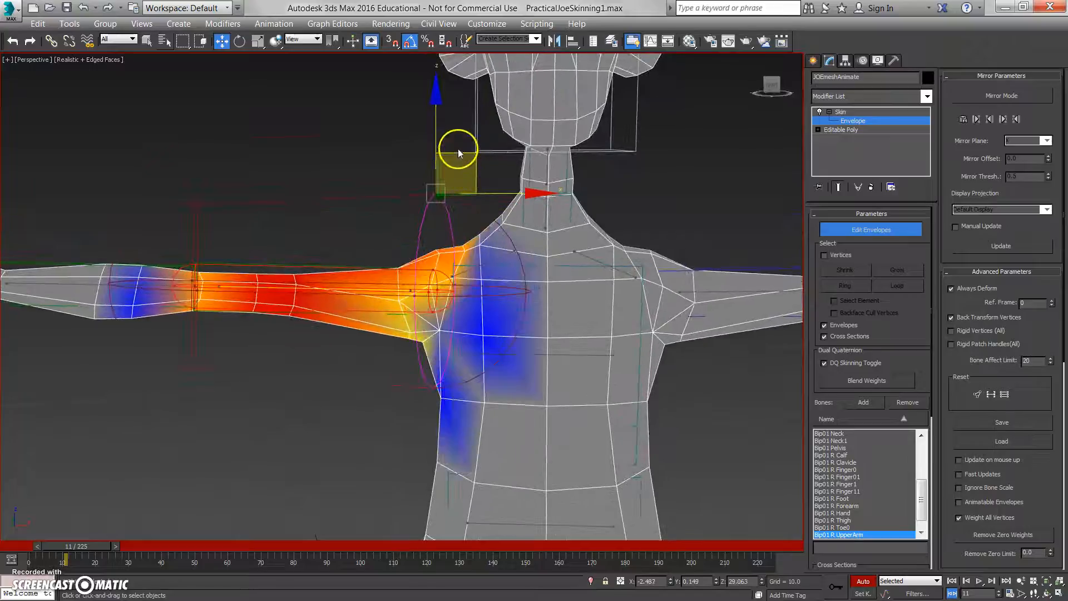
{"action": "mouse_move", "coordinate": [458, 150]}
{"action": "left_mouse_down"}
{"action": "mouse_move", "coordinate": [461, 167]}
{"action": "mouse_move", "coordinate": [450, 138]}
{"action": "mouse_move", "coordinate": [467, 179]}
{"action": "mouse_move", "coordinate": [458, 159]}
{"action": "mouse_move", "coordinate": [454, 170]}
{"action": "left_mouse_up"}
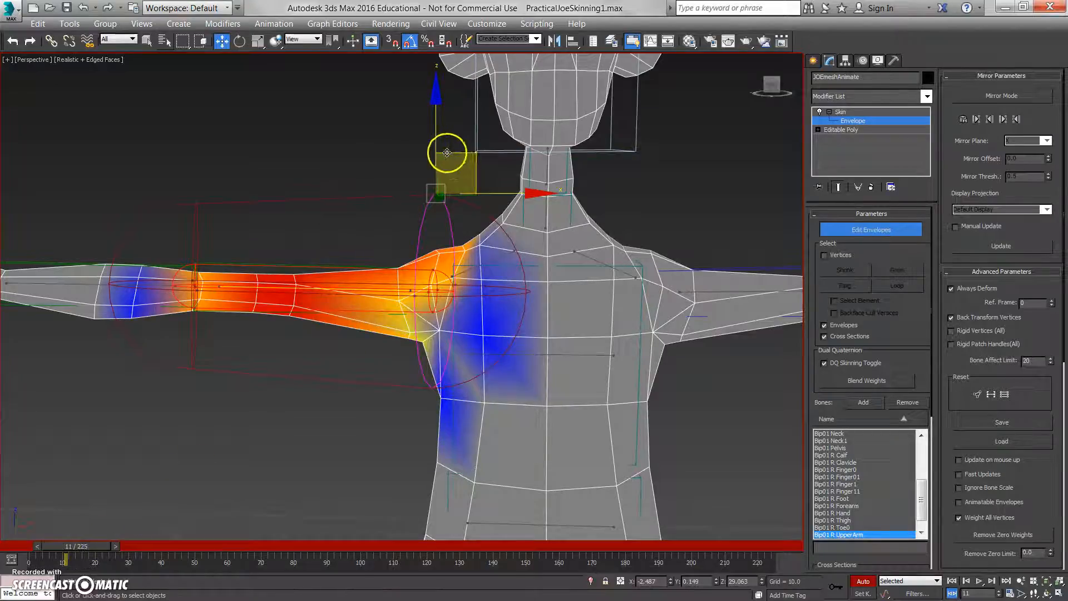
{"action": "left_click_drag", "start_coordinate": [96, 547], "coordinate": [61, 547]}
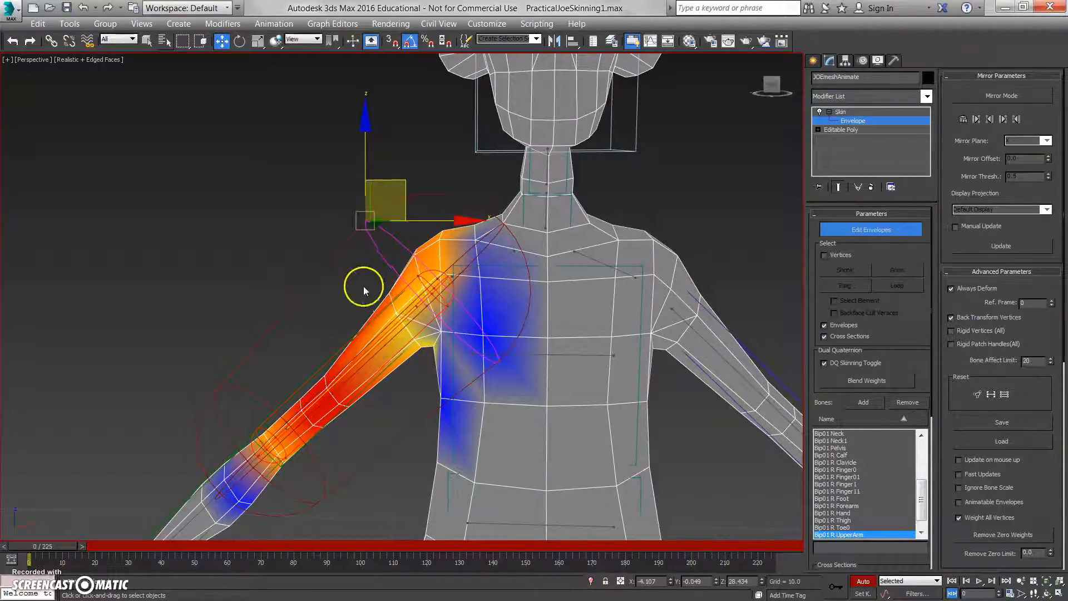
At frame 29, select the right forearm envelope (Bip01 R Forearm) and resize its outer cross section at the elbow
{"action": "left_click_drag", "start_coordinate": [48, 547], "coordinate": [136, 551]}
{"action": "middle_click_drag", "start_coordinate": [264, 407], "coordinate": [384, 432], "text": "alt"}
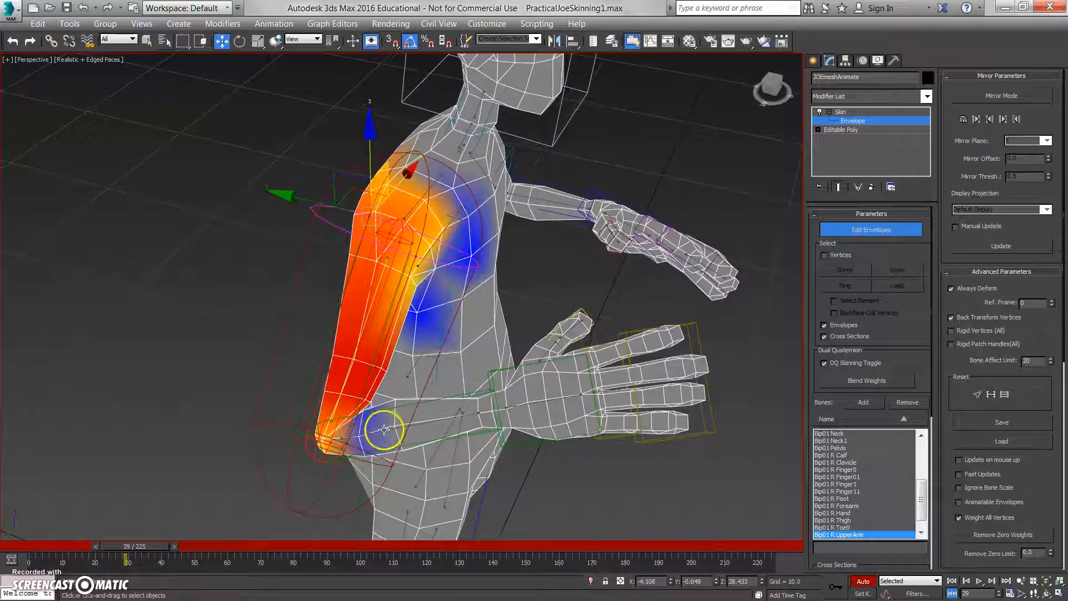
{"action": "left_click", "coordinate": [384, 430]}
{"action": "middle_click_drag", "start_coordinate": [325, 457], "coordinate": [353, 398]}
{"action": "scroll", "coordinate": [342, 374], "scroll_direction": "up", "scroll_amount": 4}
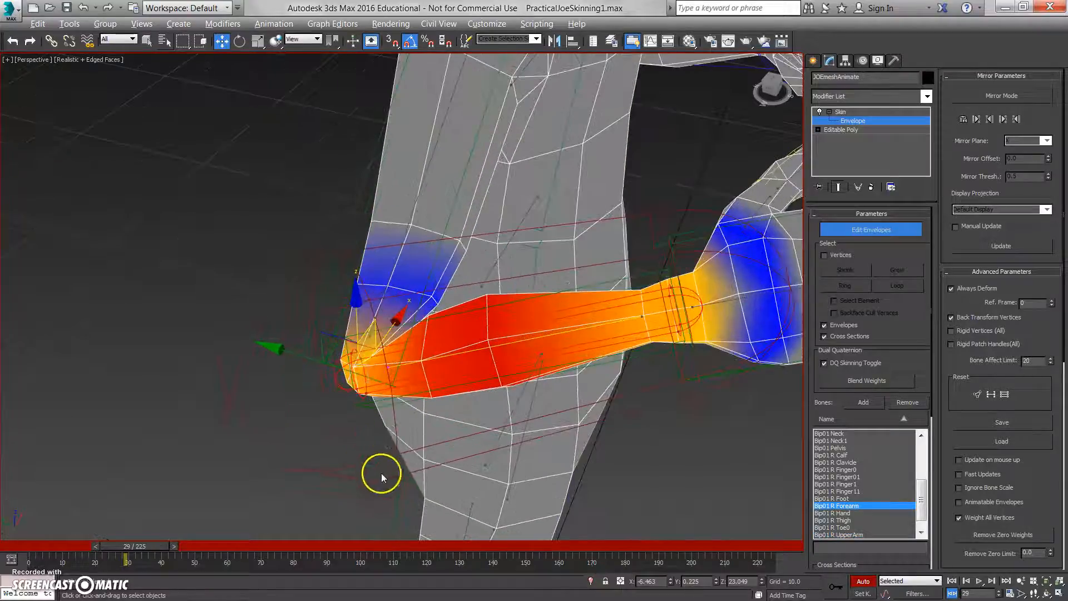
{"action": "middle_click_drag", "start_coordinate": [381, 473], "coordinate": [340, 373], "text": "alt"}
{"action": "middle_click_drag", "start_coordinate": [320, 226], "coordinate": [354, 262], "text": "alt"}
{"action": "left_click", "coordinate": [355, 263]}
{"action": "mouse_move", "coordinate": [387, 190]}
{"action": "left_mouse_down"}
{"action": "mouse_move", "coordinate": [390, 160]}
{"action": "mouse_move", "coordinate": [401, 184]}
{"action": "mouse_move", "coordinate": [387, 153]}
{"action": "mouse_move", "coordinate": [403, 225]}
{"action": "mouse_move", "coordinate": [398, 184]}
{"action": "mouse_move", "coordinate": [404, 194]}
{"action": "left_mouse_up"}
{"action": "middle_click_drag", "start_coordinate": [405, 197], "coordinate": [445, 215], "text": "alt"}
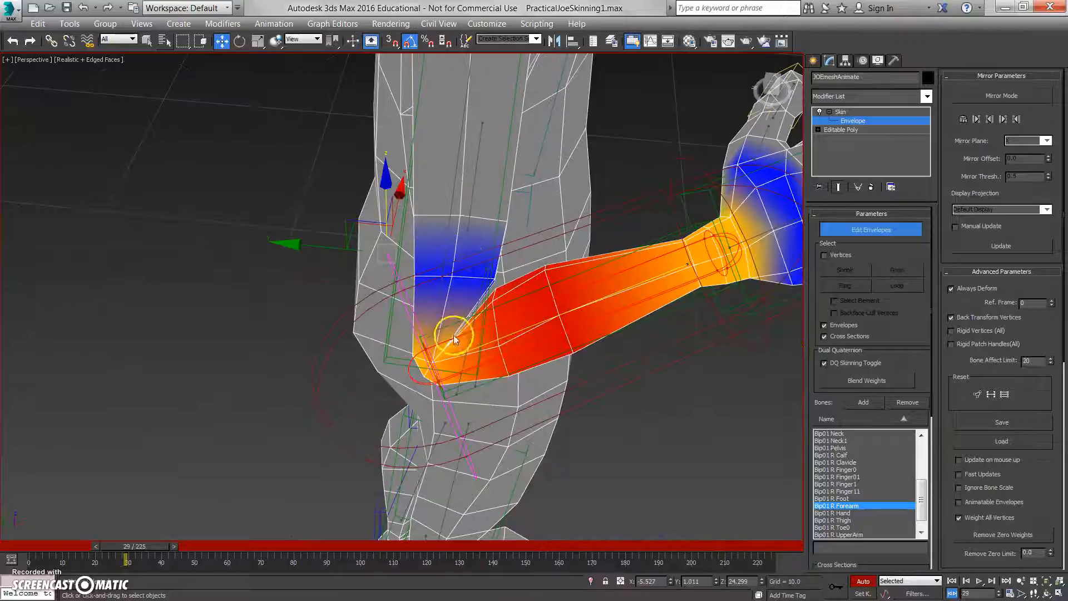
Select the right upper arm envelope (Bip01 R UpperArm) and slightly shrink its outer cross section at the elbow
{"action": "middle_click_drag", "start_coordinate": [459, 323], "coordinate": [542, 315], "text": "alt"}
{"action": "middle_click_drag", "start_coordinate": [508, 244], "coordinate": [489, 241], "text": "alt"}
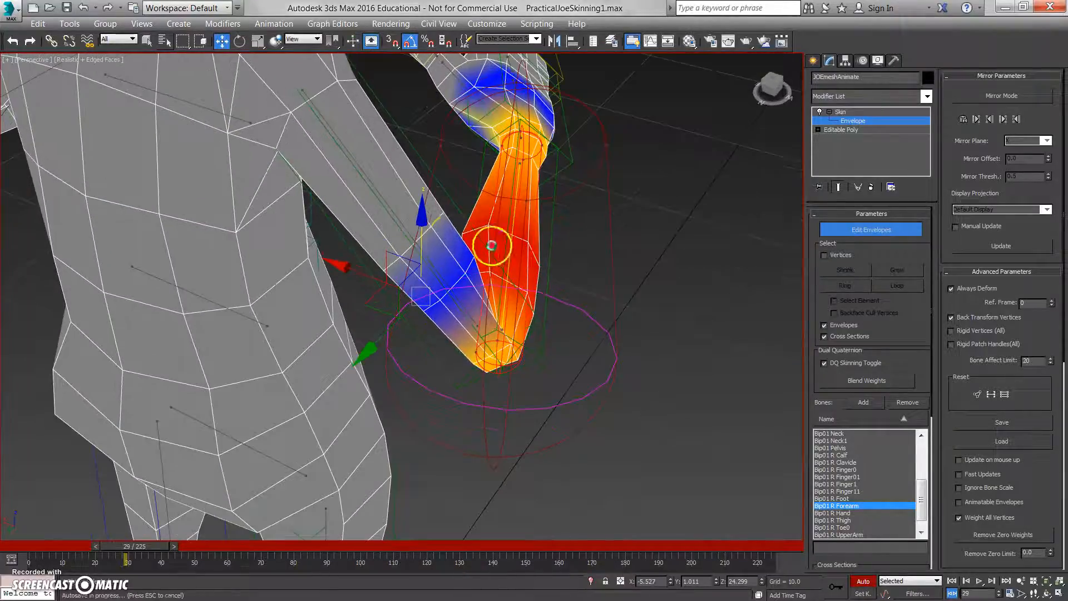
{"action": "left_click", "coordinate": [398, 220]}
{"action": "middle_click_drag", "start_coordinate": [398, 219], "coordinate": [364, 284], "text": "alt"}
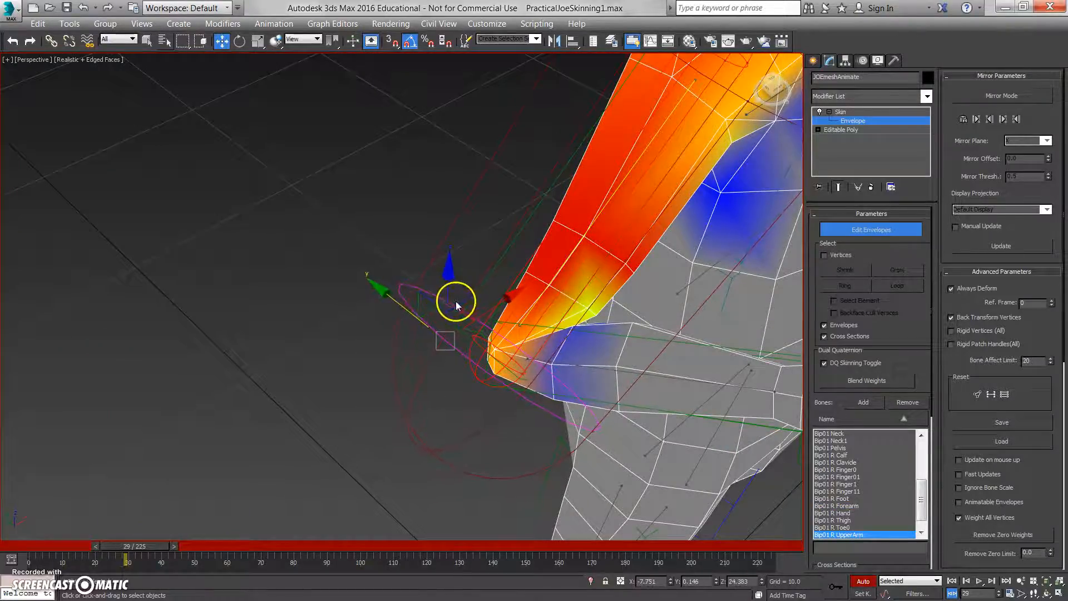
{"action": "mouse_move", "coordinate": [460, 303]}
{"action": "left_mouse_down"}
{"action": "mouse_move", "coordinate": [445, 326]}
{"action": "mouse_move", "coordinate": [495, 282]}
{"action": "mouse_move", "coordinate": [437, 318]}
{"action": "mouse_move", "coordinate": [467, 310]}
{"action": "mouse_move", "coordinate": [456, 319]}
{"action": "left_mouse_up"}
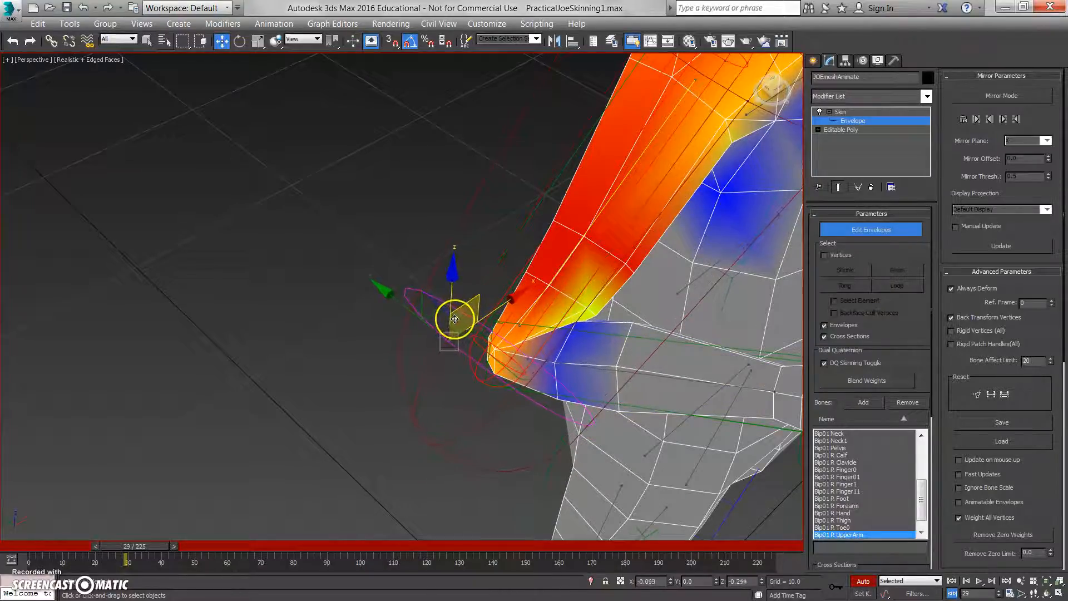
Select the head envelope (Bip01 Head) and go to frame 79 to inspect the sideways head tilt from behind
{"action": "scroll", "coordinate": [494, 313], "scroll_direction": "down", "scroll_amount": 6}
{"action": "middle_click_drag", "start_coordinate": [496, 303], "coordinate": [439, 301]}
{"action": "middle_click_drag", "start_coordinate": [439, 301], "coordinate": [522, 267], "text": "alt"}
{"action": "middle_click_drag", "start_coordinate": [522, 267], "coordinate": [454, 363]}
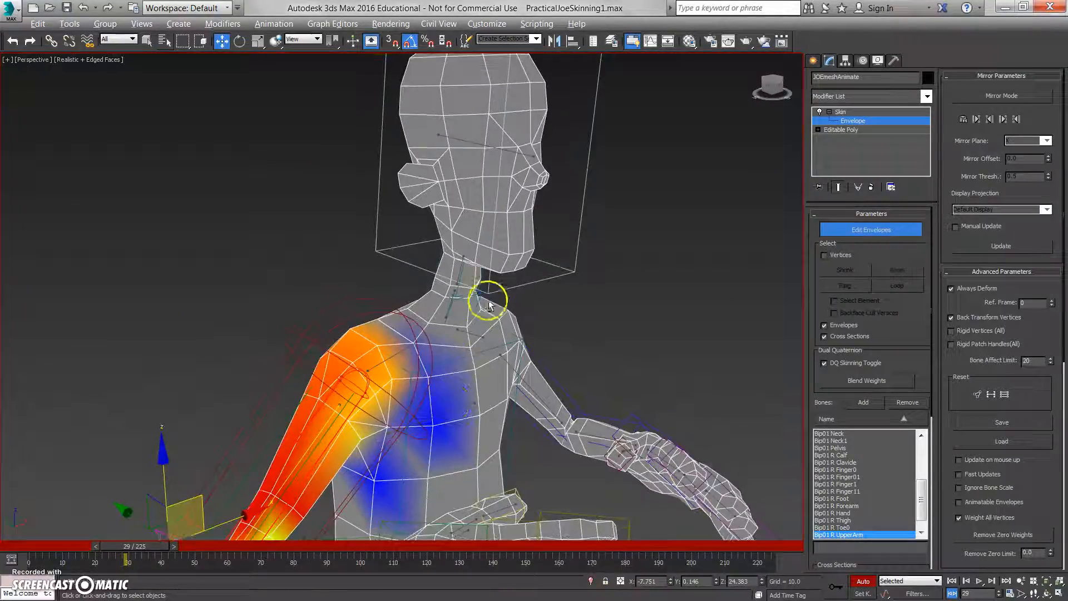
{"action": "middle_click_drag", "start_coordinate": [488, 305], "coordinate": [484, 267], "text": "alt"}
{"action": "left_click", "coordinate": [502, 191]}
{"action": "middle_click_drag", "start_coordinate": [500, 191], "coordinate": [382, 371], "text": "alt"}
{"action": "left_click_drag", "start_coordinate": [155, 545], "coordinate": [308, 534]}
{"action": "middle_click_drag", "start_coordinate": [350, 413], "coordinate": [374, 387], "text": "alt"}
{"action": "mouse_move", "coordinate": [285, 547]}
{"action": "left_mouse_down"}
{"action": "mouse_move", "coordinate": [259, 548]}
{"action": "mouse_move", "coordinate": [289, 547]}
{"action": "left_mouse_up"}
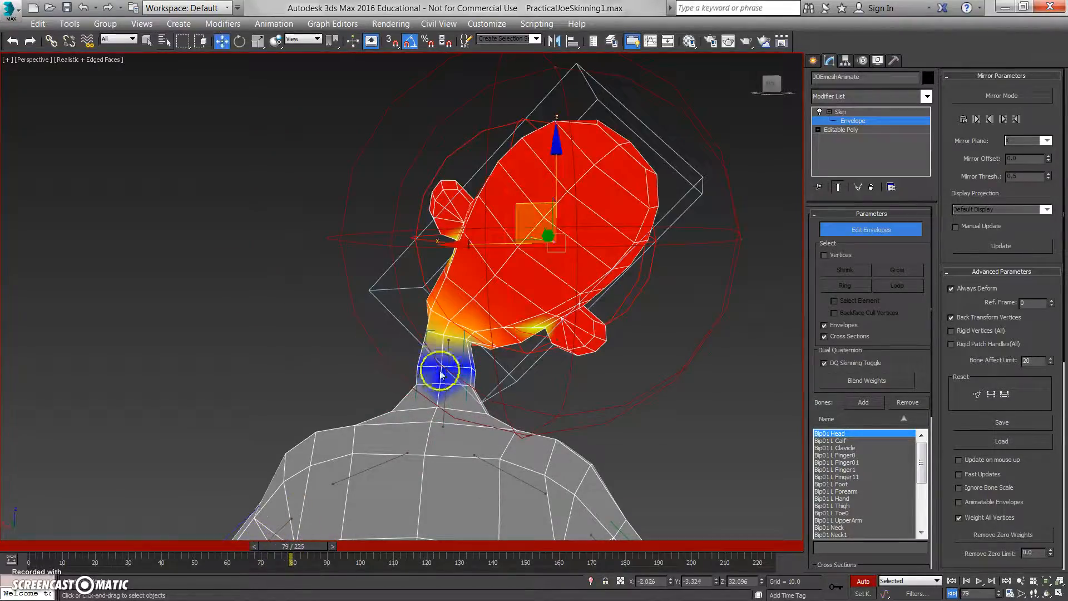
Enlarge the head envelope's outer cross section so its influence extends down to the base of the neck
{"action": "middle_click_drag", "start_coordinate": [378, 273], "coordinate": [398, 251], "text": "alt"}
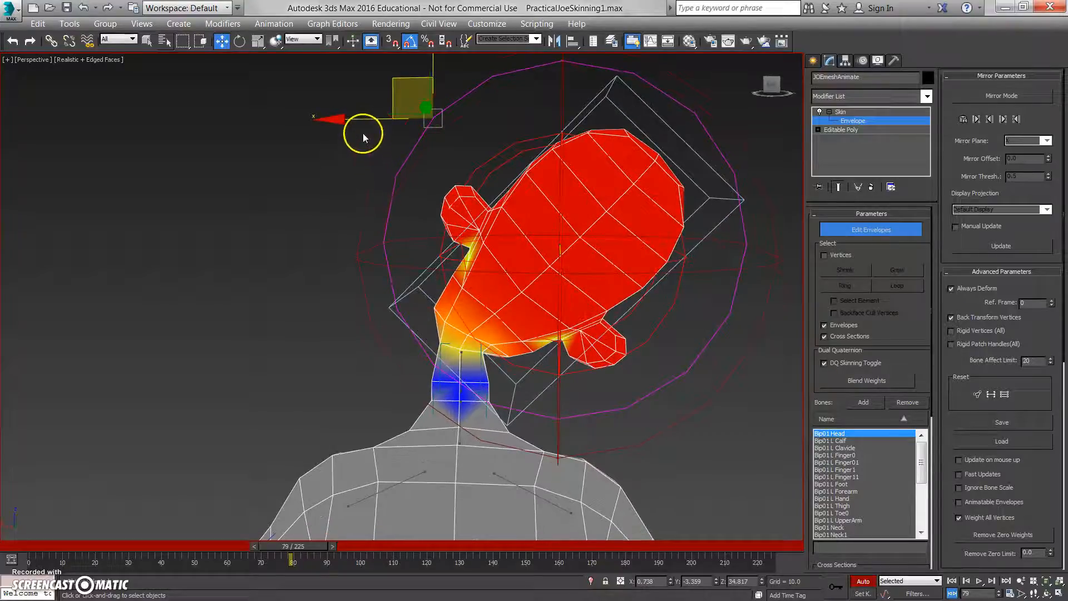
{"action": "mouse_move", "coordinate": [361, 121]}
{"action": "left_mouse_down"}
{"action": "mouse_move", "coordinate": [334, 122]}
{"action": "mouse_move", "coordinate": [352, 129]}
{"action": "left_mouse_up"}
{"action": "left_click_drag", "start_coordinate": [350, 209], "coordinate": [367, 267]}
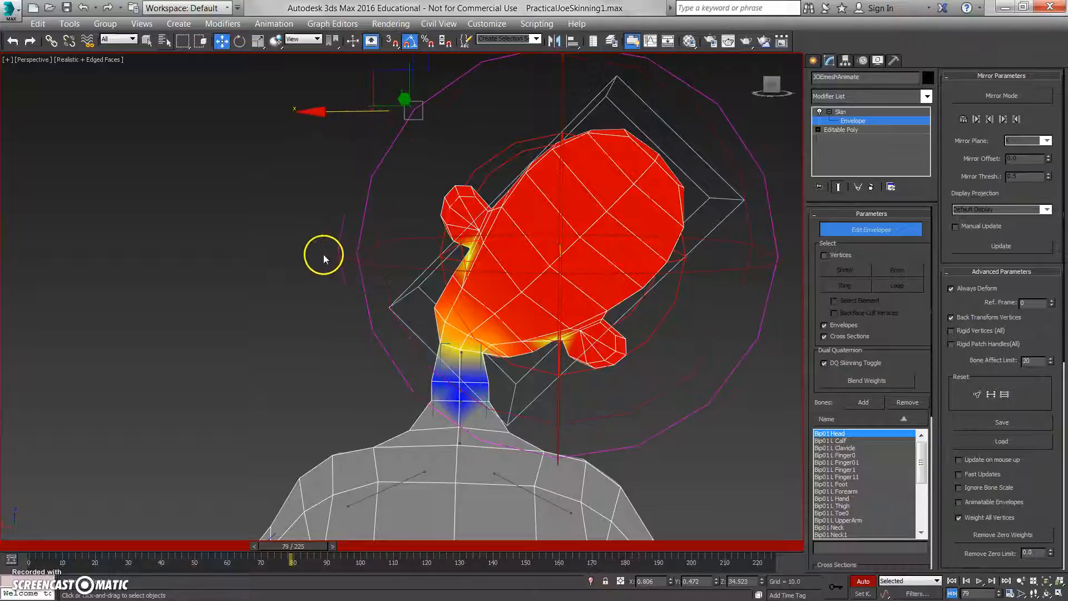
{"action": "left_click_drag", "start_coordinate": [346, 113], "coordinate": [332, 115]}
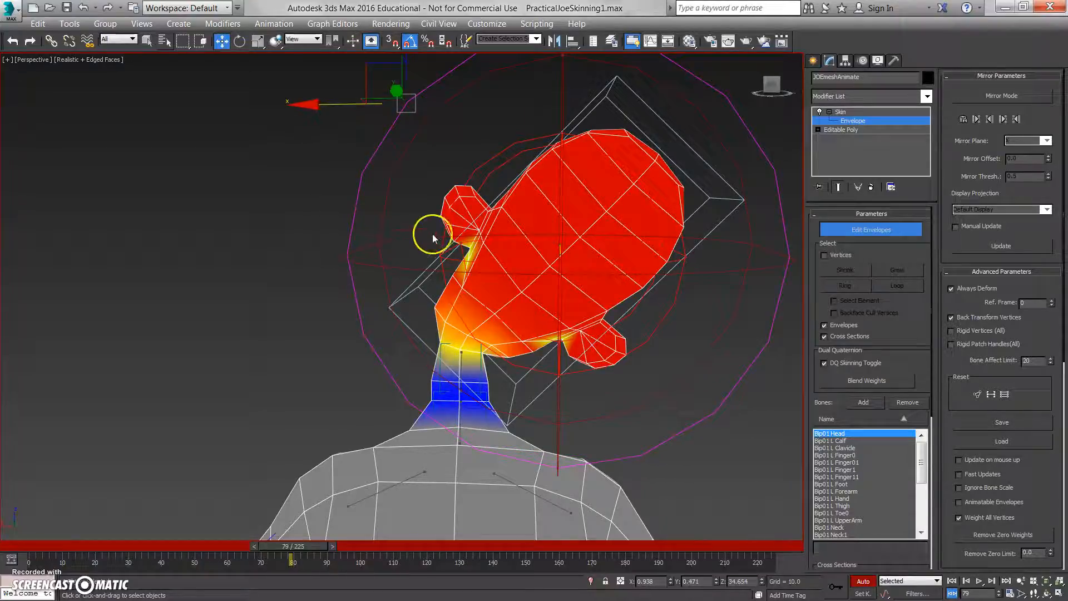
Inspect the neck deformation from the front at frame 78 and fine-tune the head envelope's outer cross section
{"action": "middle_click_drag", "start_coordinate": [432, 255], "coordinate": [440, 175], "text": "alt"}
{"action": "left_click_drag", "start_coordinate": [415, 167], "coordinate": [699, 317]}
{"action": "middle_click_drag", "start_coordinate": [684, 319], "coordinate": [494, 325], "text": "alt"}
{"action": "middle_click_drag", "start_coordinate": [637, 410], "coordinate": [471, 290]}
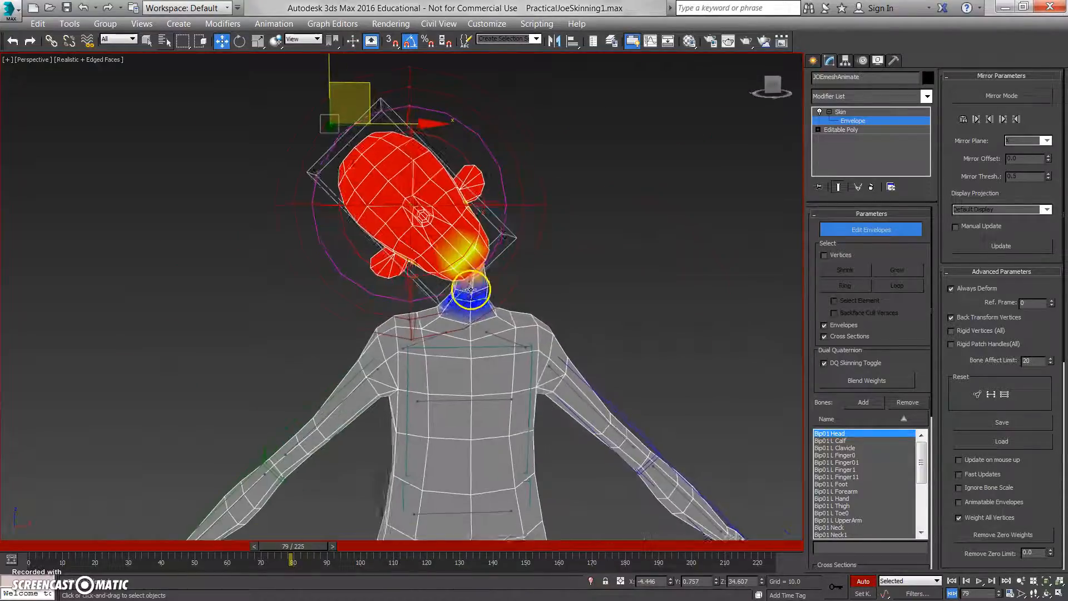
{"action": "scroll", "coordinate": [471, 290], "scroll_direction": "up", "scroll_amount": 5}
{"action": "mouse_move", "coordinate": [329, 548]}
{"action": "left_mouse_down"}
{"action": "mouse_move", "coordinate": [292, 546]}
{"action": "mouse_move", "coordinate": [333, 548]}
{"action": "mouse_move", "coordinate": [317, 544]}
{"action": "left_mouse_up"}
{"action": "key", "text": "w"}
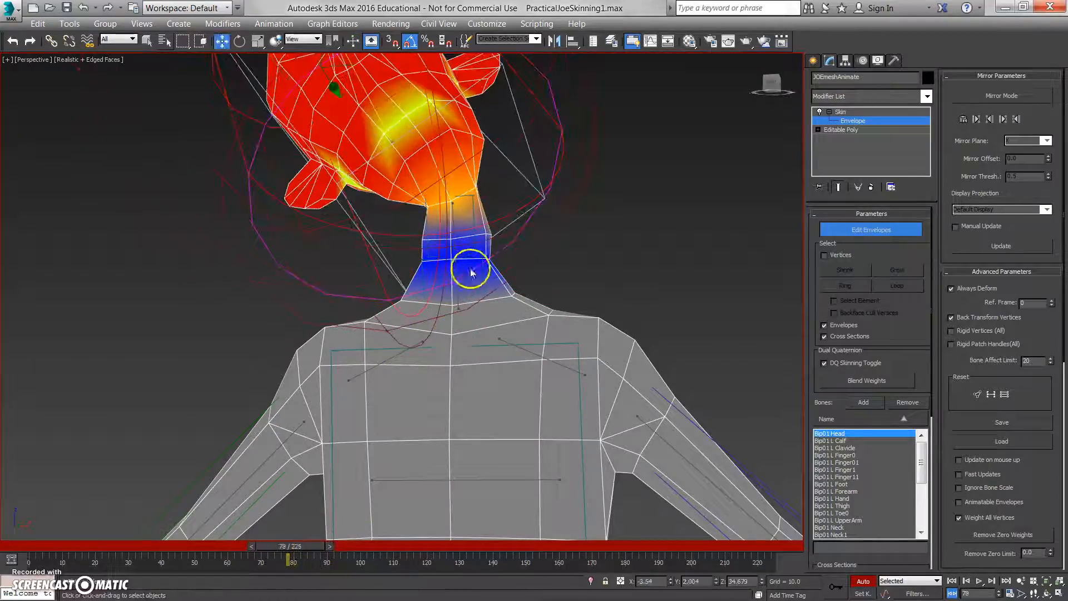
{"action": "middle_click_drag", "start_coordinate": [486, 259], "coordinate": [530, 336]}
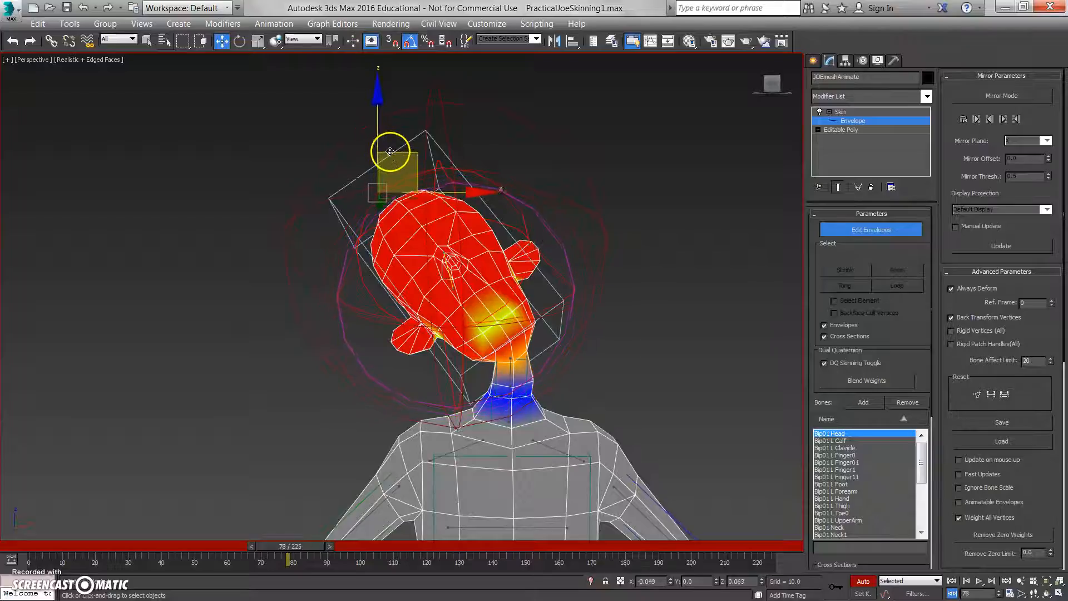
{"action": "middle_click_drag", "start_coordinate": [425, 102], "coordinate": [479, 160], "text": "alt"}
Go to frame 97 and select the right thigh envelope (Bip01 R Thigh) to inspect its influence around the hip
{"action": "middle_click_drag", "start_coordinate": [519, 309], "coordinate": [301, 552], "text": "alt"}
{"action": "left_click_drag", "start_coordinate": [299, 547], "coordinate": [366, 513]}
{"action": "middle_click_drag", "start_coordinate": [366, 513], "coordinate": [411, 329], "text": "alt"}
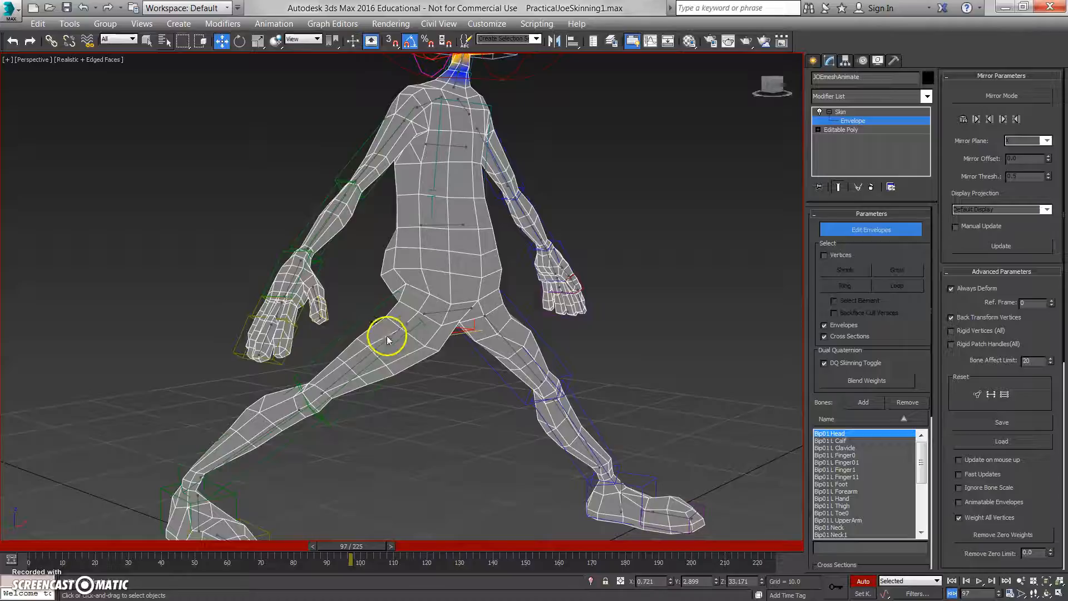
{"action": "left_click", "coordinate": [394, 348]}
{"action": "scroll", "coordinate": [489, 412], "scroll_direction": "up", "scroll_amount": 5}
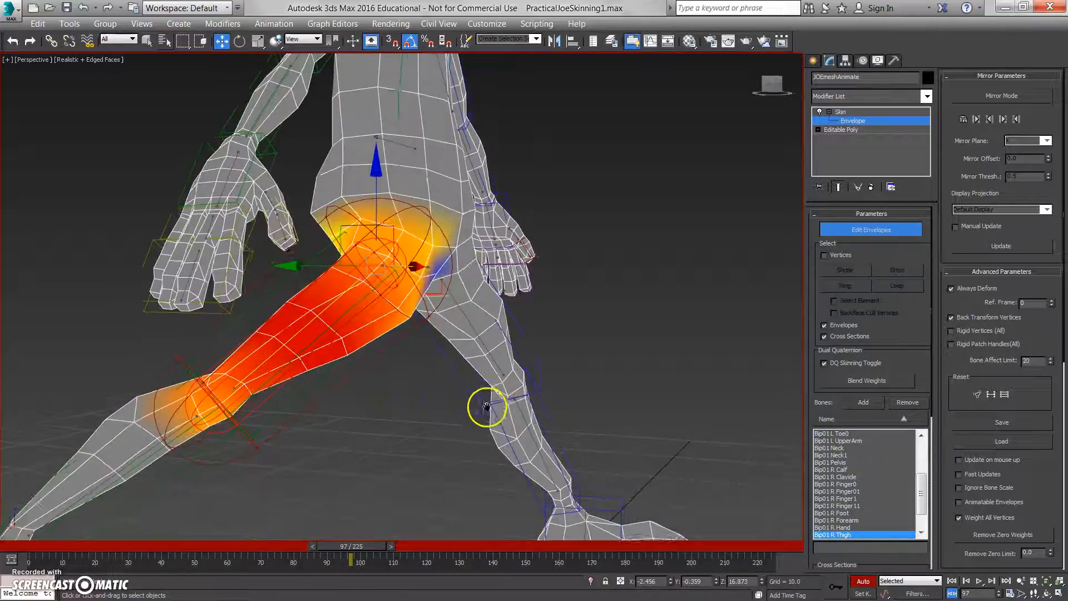
At frame 106, select the pelvis envelope (Bip01 Pelvis) and enlarge its outer cross section around the hips and upper thighs
{"action": "left_click_drag", "start_coordinate": [367, 550], "coordinate": [397, 533]}
{"action": "middle_click_drag", "start_coordinate": [408, 391], "coordinate": [518, 317], "text": "alt"}
{"action": "left_click", "coordinate": [526, 320]}
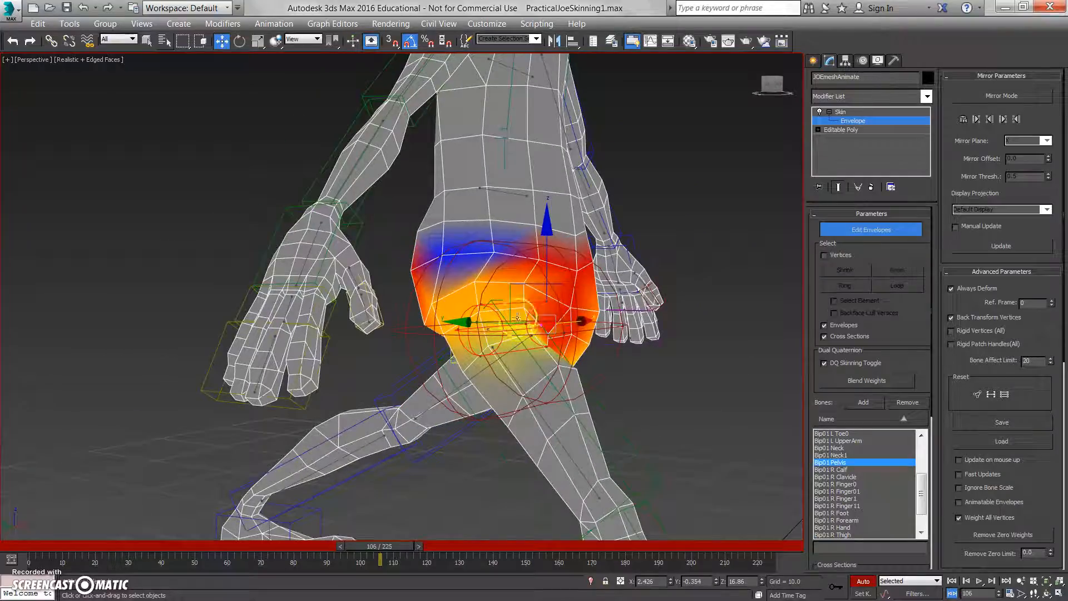
{"action": "left_click", "coordinate": [477, 241]}
{"action": "mouse_move", "coordinate": [479, 186]}
{"action": "left_mouse_down"}
{"action": "mouse_move", "coordinate": [482, 158]}
{"action": "mouse_move", "coordinate": [491, 172]}
{"action": "left_mouse_up"}
{"action": "middle_click_drag", "start_coordinate": [520, 196], "coordinate": [463, 249], "text": "alt"}
{"action": "mouse_move", "coordinate": [478, 182]}
{"action": "left_mouse_down"}
{"action": "mouse_move", "coordinate": [480, 172]}
{"action": "mouse_move", "coordinate": [483, 181]}
{"action": "left_mouse_up"}
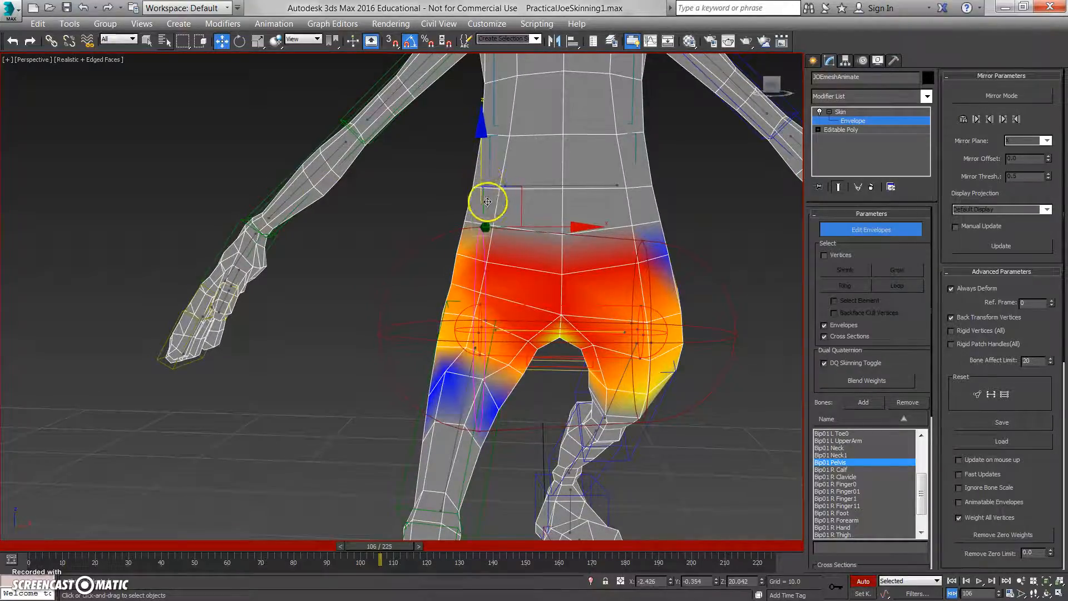
{"action": "middle_click_drag", "start_coordinate": [487, 202], "coordinate": [528, 207], "text": "alt"}
{"action": "middle_click_drag", "start_coordinate": [495, 310], "coordinate": [490, 189], "text": "alt"}
{"action": "left_click_drag", "start_coordinate": [484, 165], "coordinate": [507, 161]}
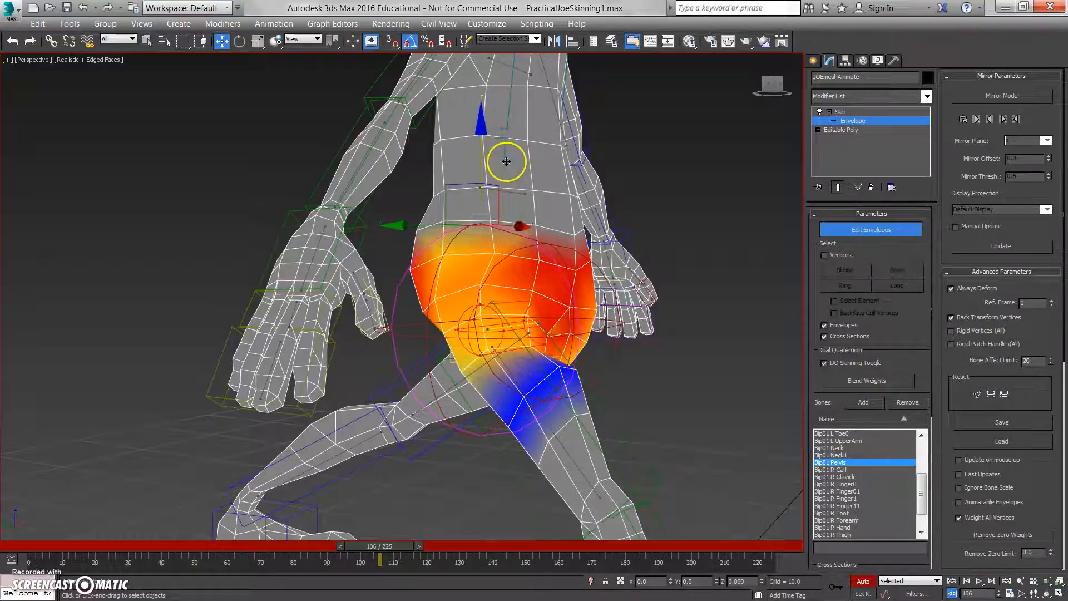
Select the lower spine envelope (Bip01 Spine) and go to frame 170 to inspect the bent waist
{"action": "middle_click_drag", "start_coordinate": [506, 161], "coordinate": [555, 388], "text": "alt"}
{"action": "left_click", "coordinate": [522, 302]}
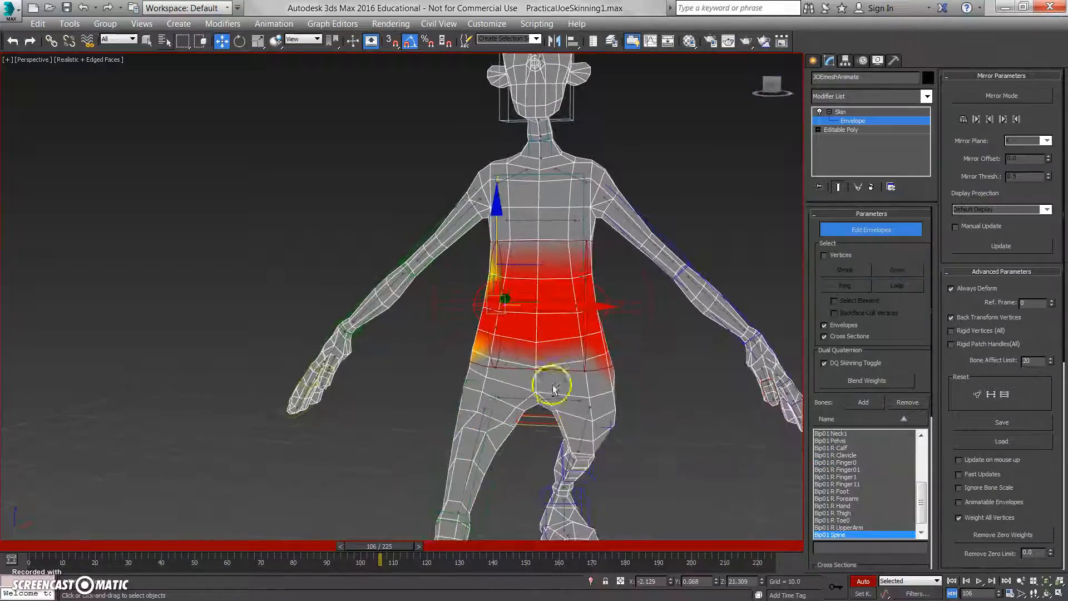
{"action": "left_click_drag", "start_coordinate": [409, 547], "coordinate": [592, 554]}
{"action": "key", "text": "w"}
{"action": "scroll", "coordinate": [512, 399], "scroll_direction": "up", "scroll_amount": 8}
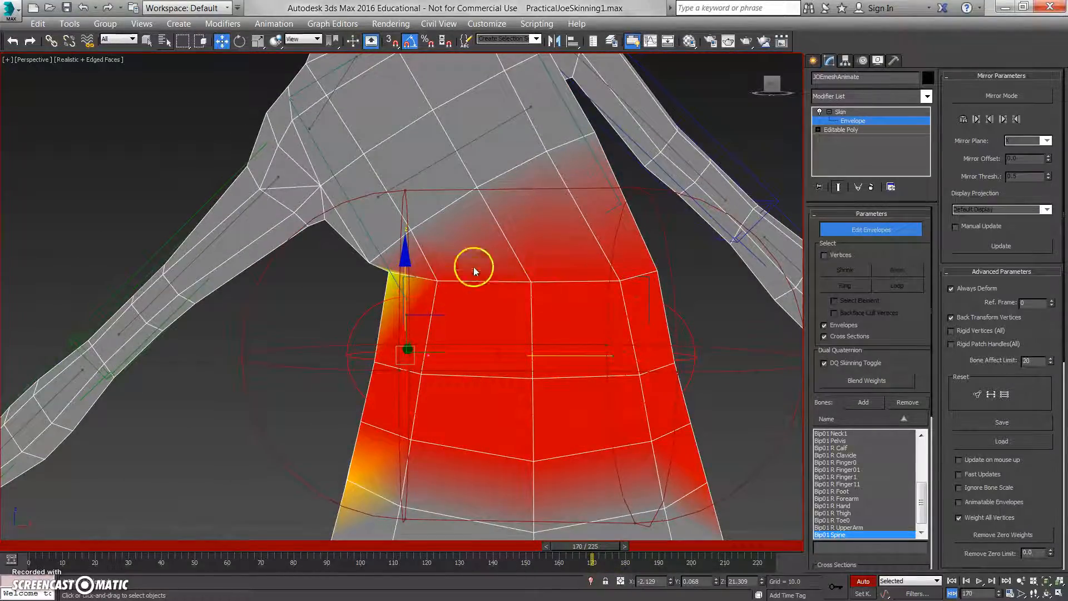
Select the upper spine envelope (Bip01 Spine1) and adjust its outer cross section on the right side of the chest
{"action": "left_click", "coordinate": [438, 167]}
{"action": "scroll", "coordinate": [460, 196], "scroll_direction": "down", "scroll_amount": 3}
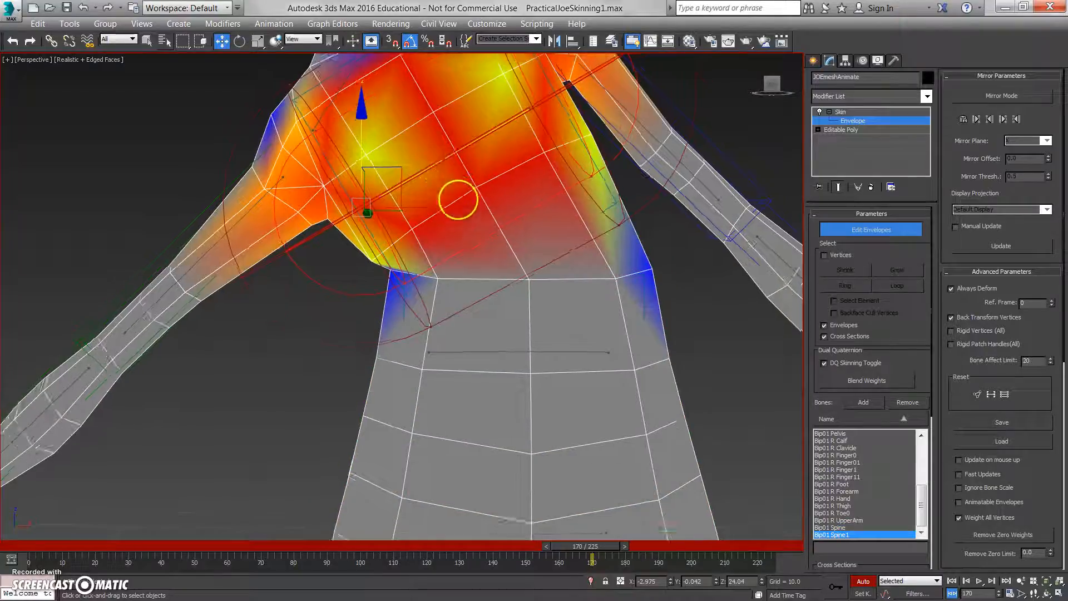
{"action": "left_click", "coordinate": [438, 291]}
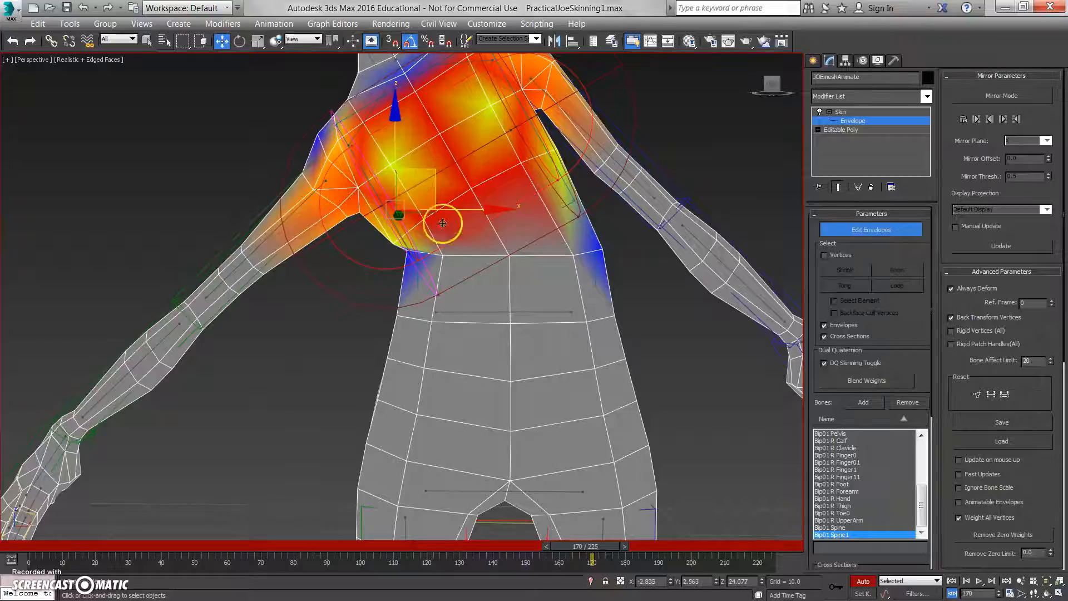
{"action": "left_click_drag", "start_coordinate": [451, 303], "coordinate": [455, 314]}
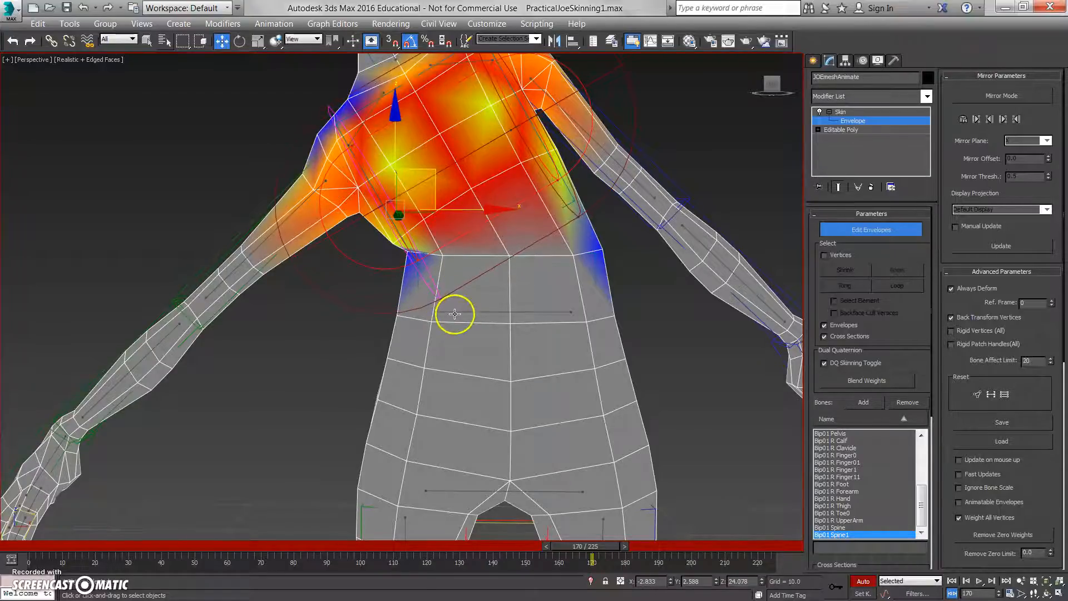
{"action": "middle_click_drag", "start_coordinate": [425, 282], "coordinate": [423, 254], "text": "alt"}
{"action": "left_click_drag", "start_coordinate": [426, 171], "coordinate": [460, 264]}
{"action": "mouse_move", "coordinate": [482, 337]}
{"action": "left_mouse_down"}
{"action": "mouse_move", "coordinate": [422, 222]}
{"action": "mouse_move", "coordinate": [277, 234]}
{"action": "mouse_move", "coordinate": [626, 260]}
{"action": "left_mouse_up"}
Examine the torso deformation at frame 170 from several angles, then return to frame 0 and view the whole character
{"action": "middle_click_drag", "start_coordinate": [641, 275], "coordinate": [482, 281], "text": "alt"}
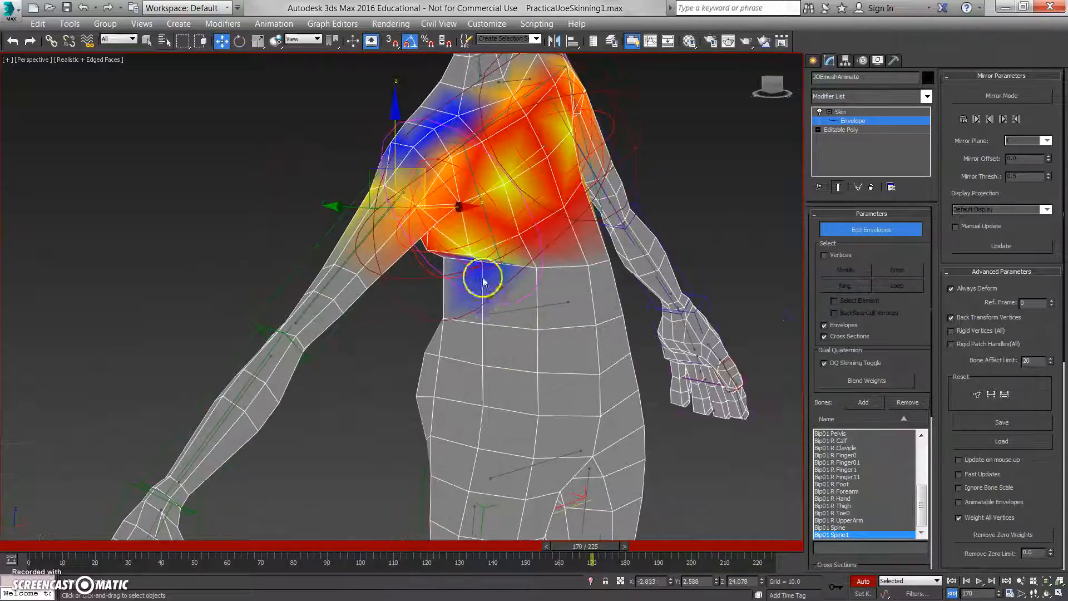
{"action": "middle_click_drag", "start_coordinate": [557, 360], "coordinate": [544, 367], "text": "alt"}
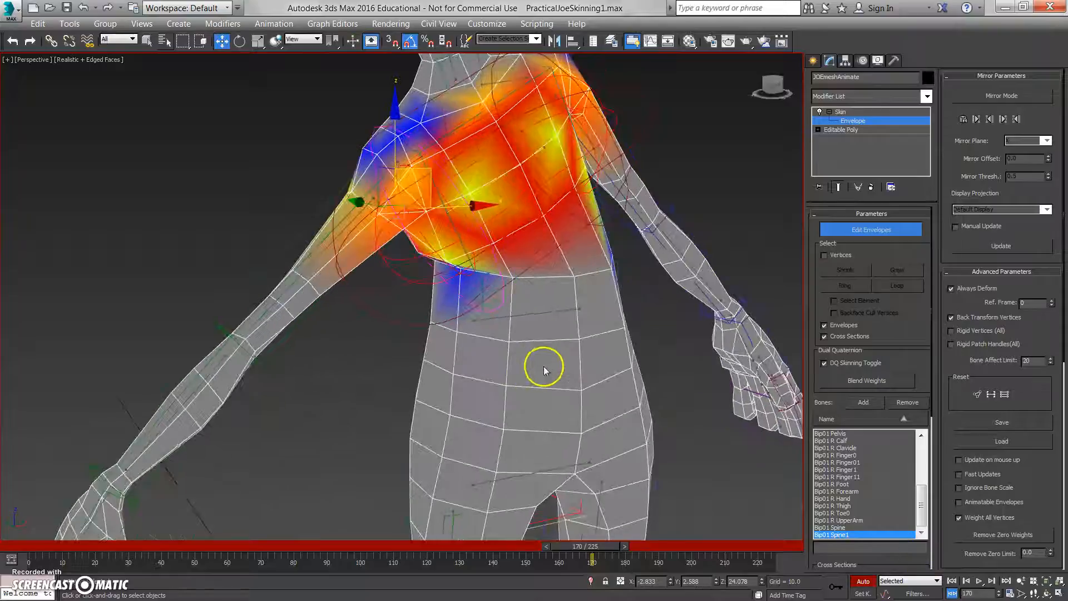
{"action": "scroll", "coordinate": [524, 304], "scroll_direction": "down", "scroll_amount": 4}
{"action": "mouse_move", "coordinate": [523, 301]}
{"action": "middle_mouse_down", "text": "alt"}
{"action": "mouse_move", "coordinate": [500, 313]}
{"action": "mouse_move", "coordinate": [538, 337]}
{"action": "mouse_move", "coordinate": [527, 354]}
{"action": "mouse_move", "coordinate": [512, 304]}
{"action": "middle_mouse_up", "text": "alt"}
{"action": "scroll", "coordinate": [513, 305], "scroll_direction": "down", "scroll_amount": 3}
{"action": "middle_click_drag", "start_coordinate": [561, 336], "coordinate": [553, 328], "text": "alt"}
{"action": "left_click_drag", "start_coordinate": [591, 546], "coordinate": [30, 548]}
{"action": "scroll", "coordinate": [460, 388], "scroll_direction": "down", "scroll_amount": 4}
{"action": "middle_click_drag", "start_coordinate": [460, 388], "coordinate": [537, 441], "text": "alt"}
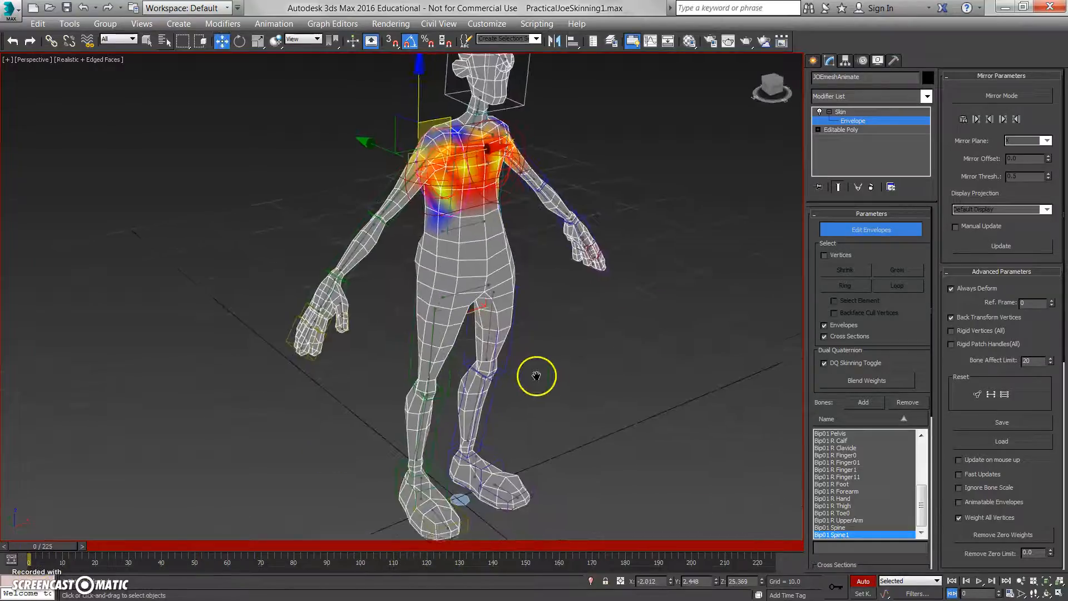
Finish editing envelopes and save the scene
{"action": "left_click", "coordinate": [856, 233]}
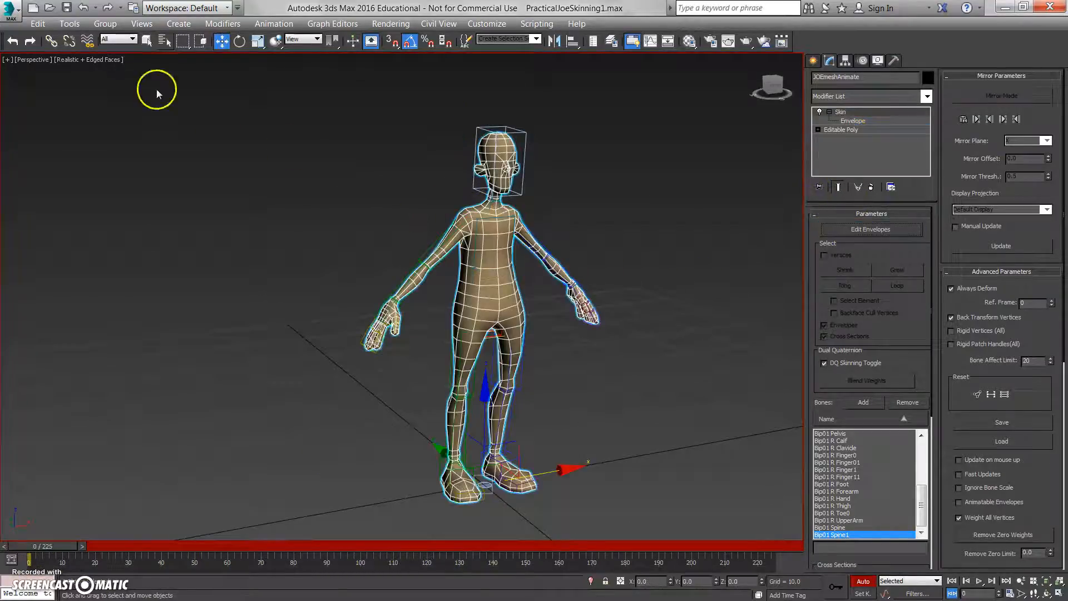
{"action": "left_click", "coordinate": [10, 19]}
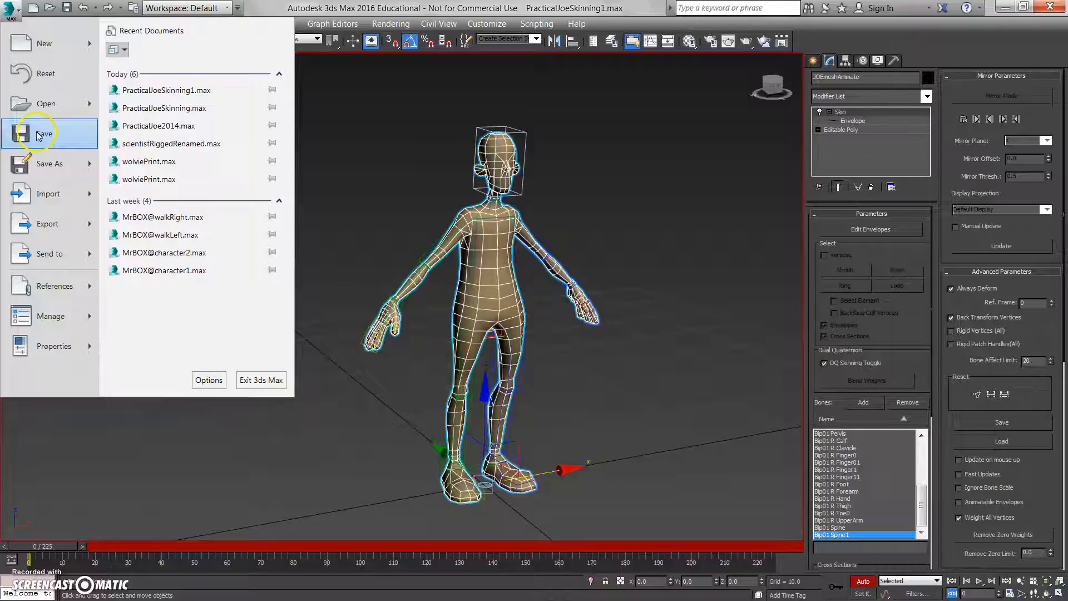
{"action": "left_click", "coordinate": [38, 136]}
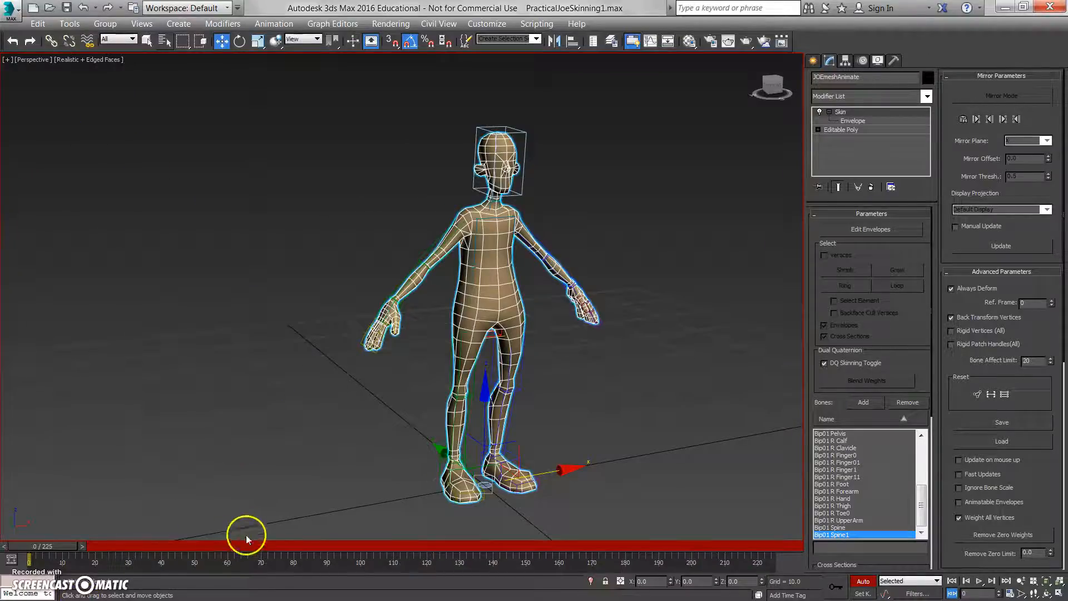